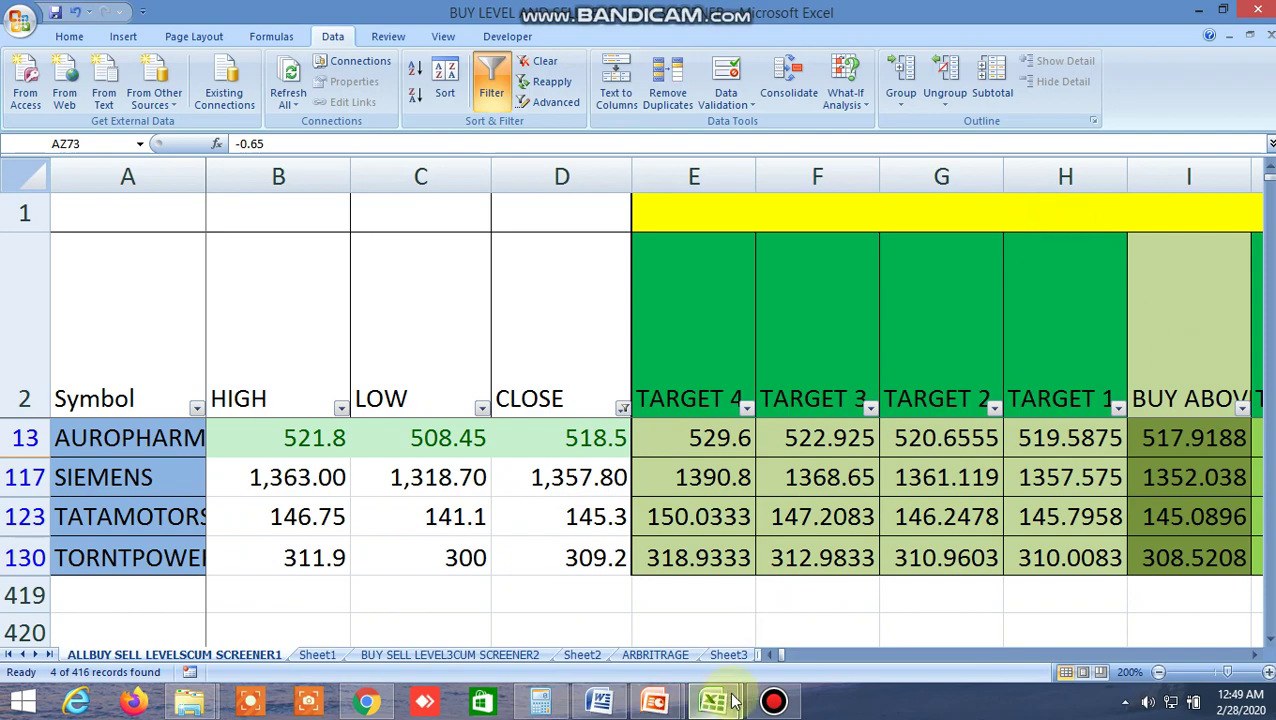
Step: Switch to the BUY LEVEL AND SELL LEVEL 3 workbook and examine its uptrend buy and sell level table
{"action": "mouse_move", "coordinate": [713, 701]}
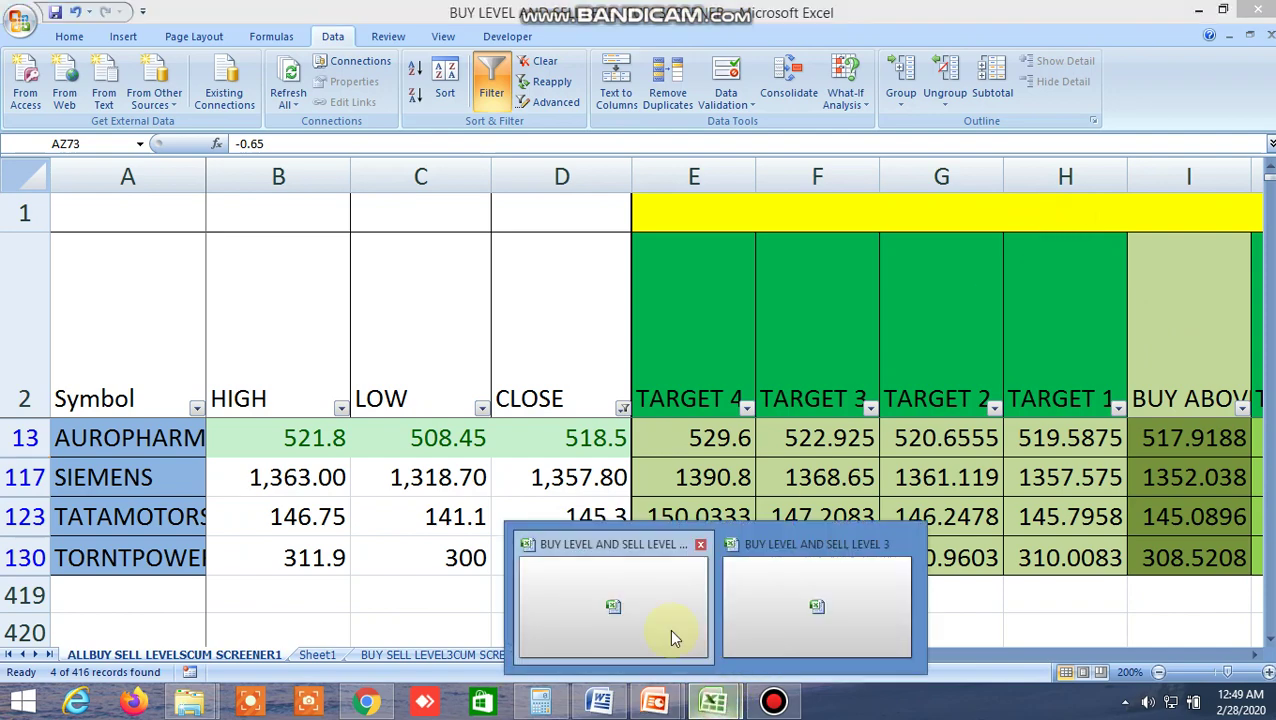
{"action": "left_click", "coordinate": [826, 598]}
{"action": "scroll", "coordinate": [716, 450], "scroll_direction": "up", "scroll_amount": 15}
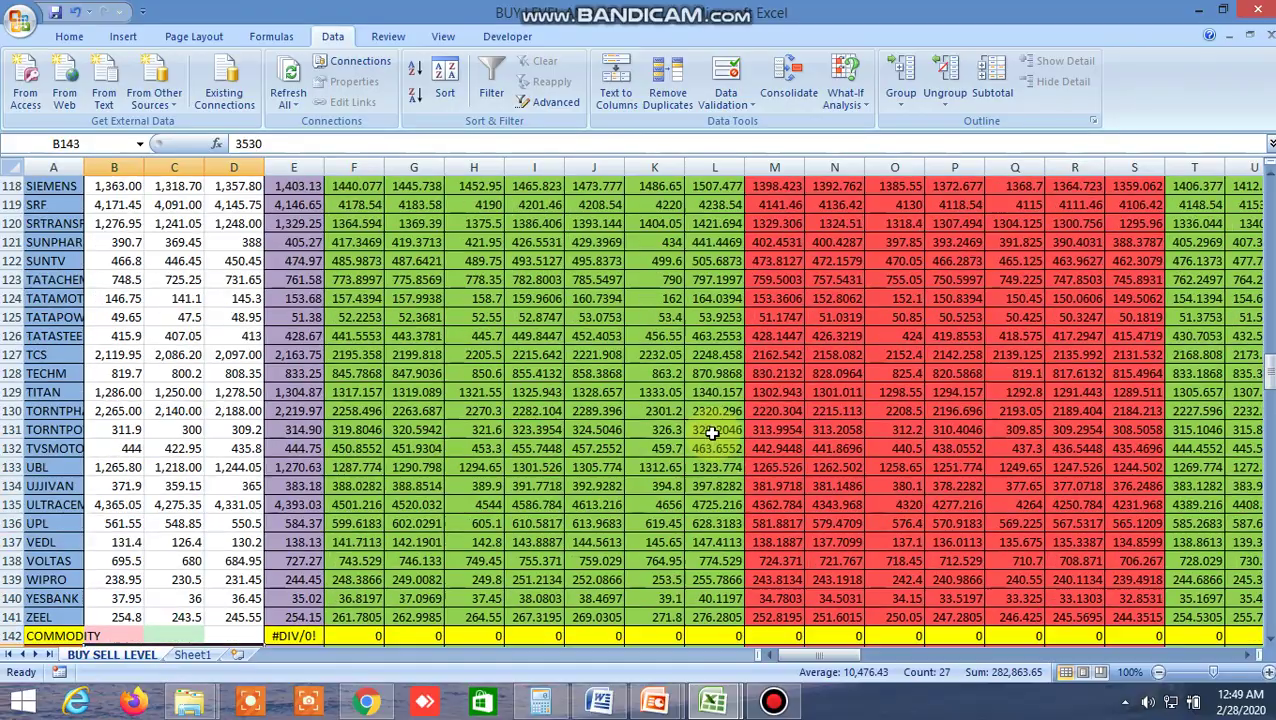
{"action": "scroll", "coordinate": [703, 412], "scroll_direction": "up", "scroll_amount": 20}
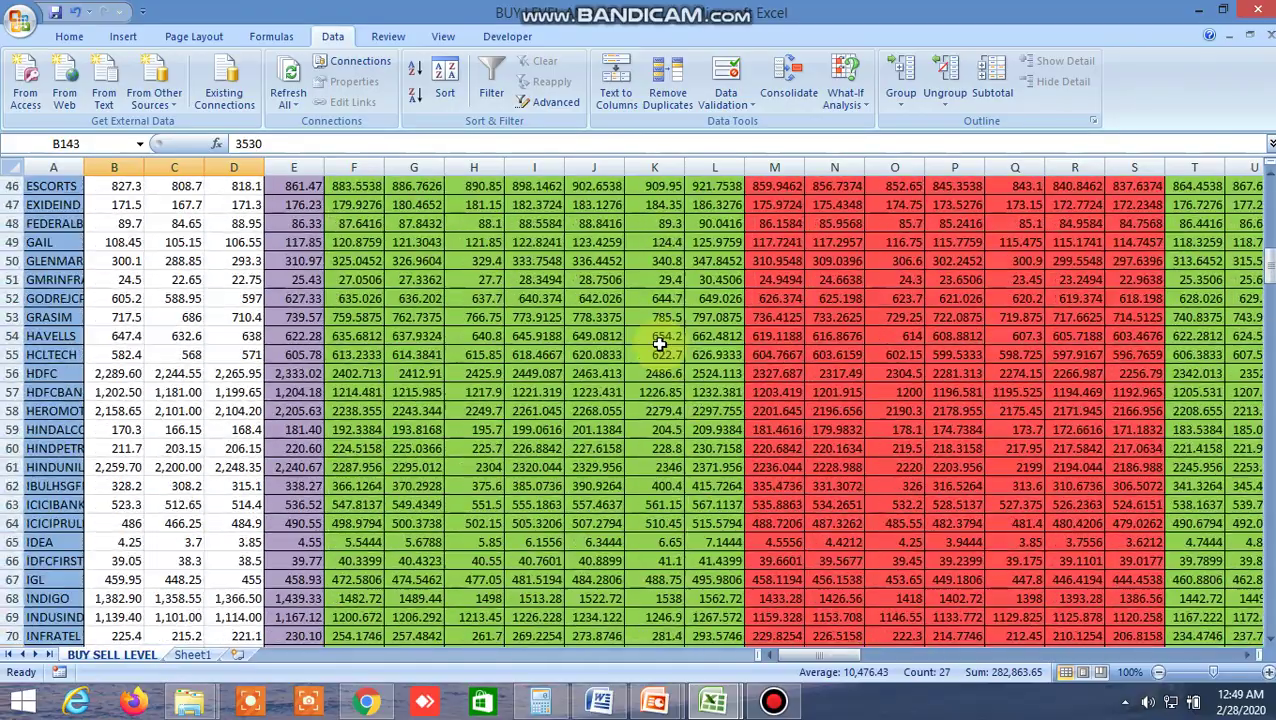
{"action": "scroll", "coordinate": [651, 339], "scroll_direction": "up", "scroll_amount": 2}
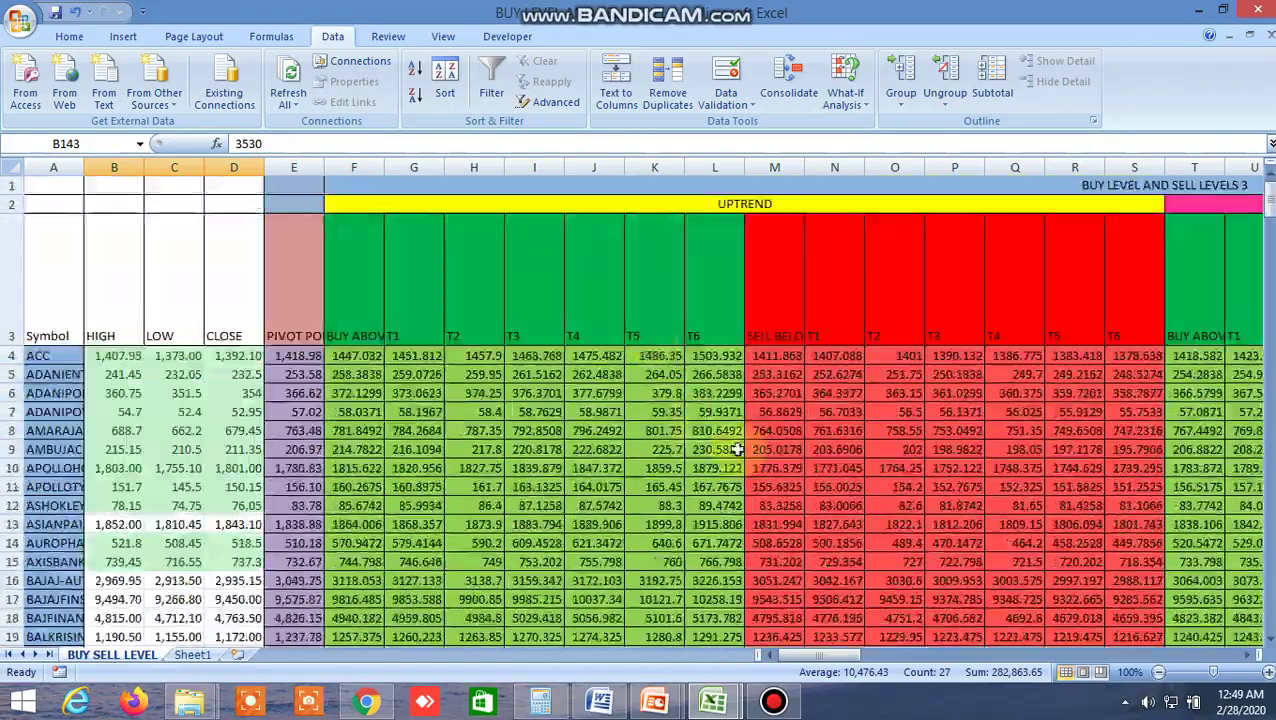
Step: Return to the buy and sell level screener workbook and examine the BUY ABOVE column with its buy-side target columns
{"action": "mouse_move", "coordinate": [713, 700]}
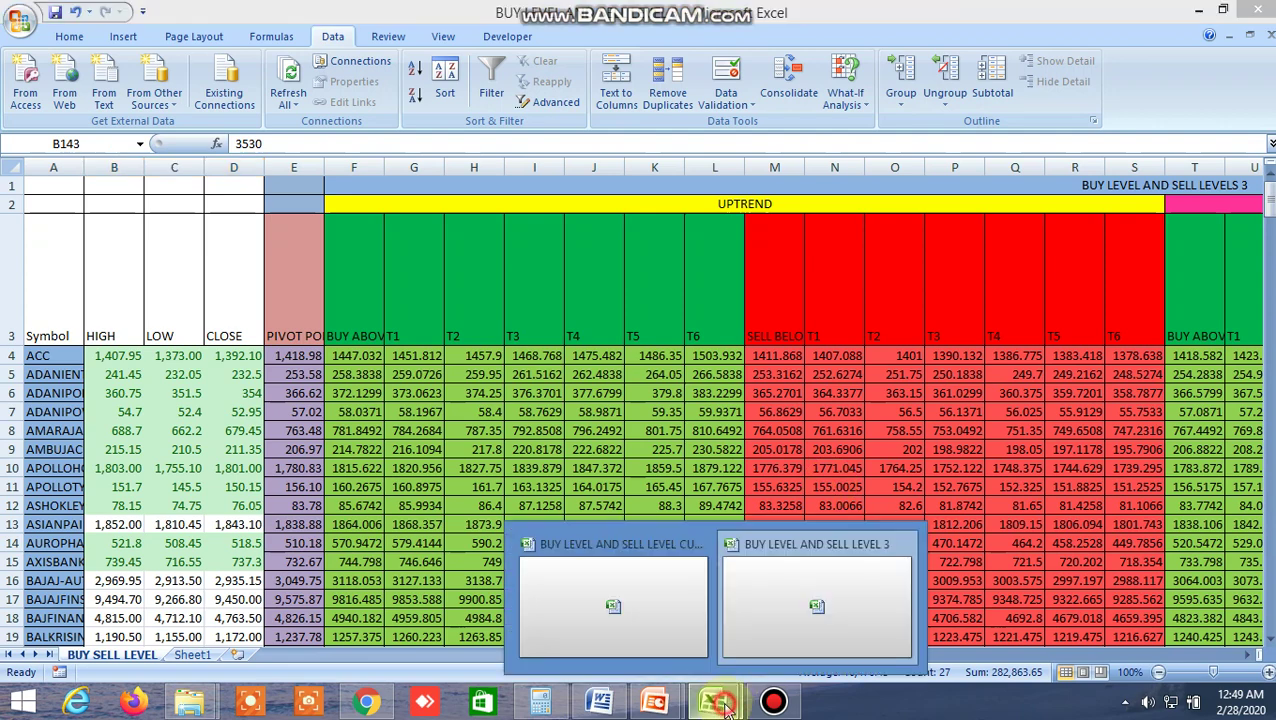
{"action": "left_click", "coordinate": [600, 606]}
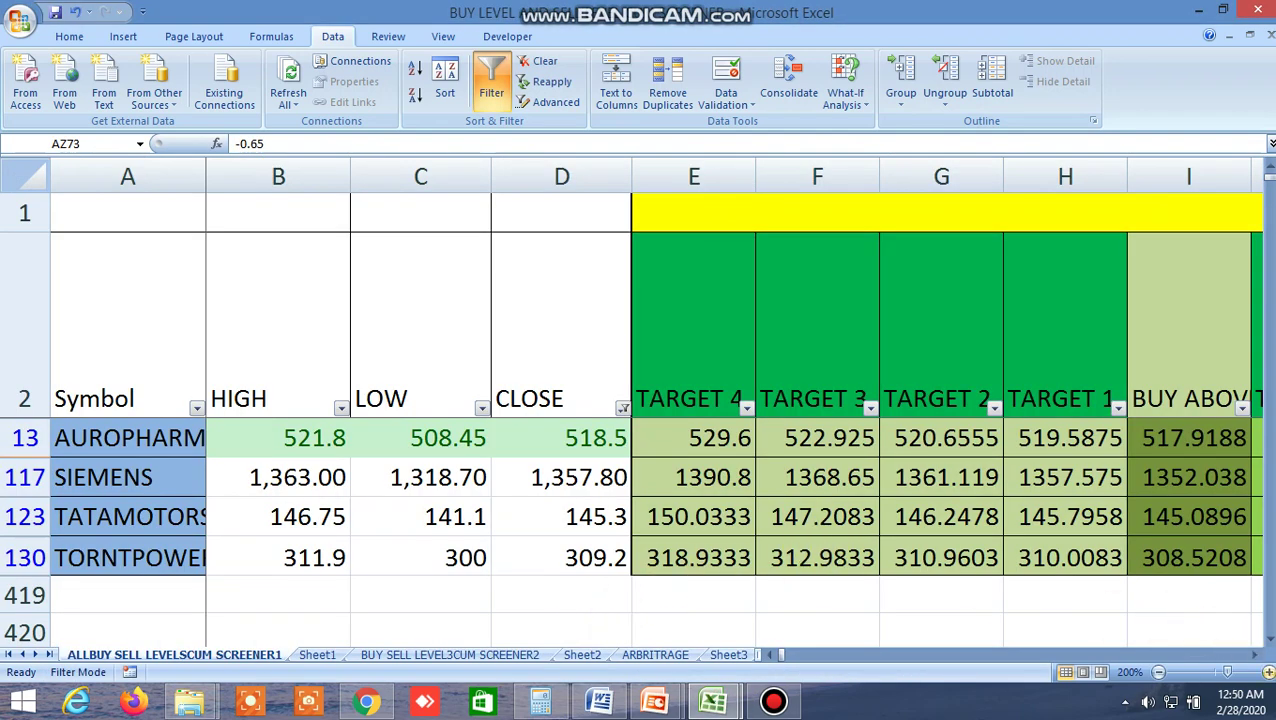
{"action": "left_click", "coordinate": [1258, 656]}
{"action": "left_click", "coordinate": [1258, 658]}
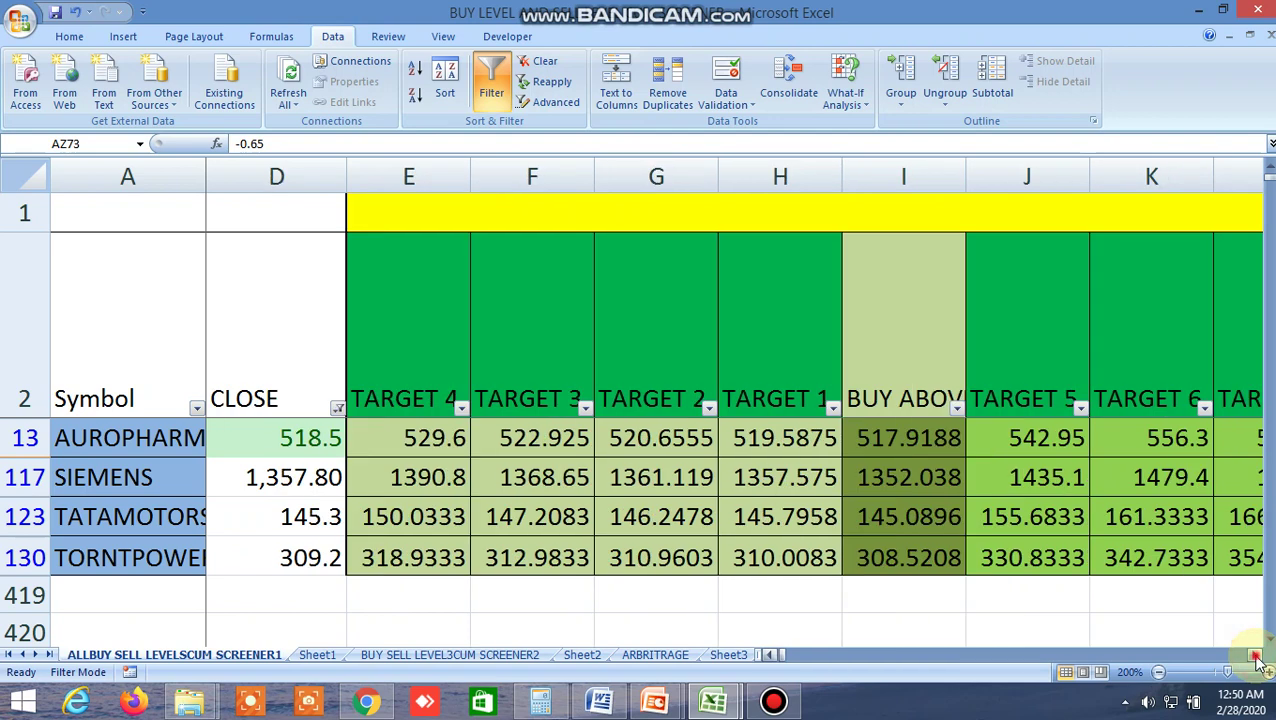
{"action": "left_click", "coordinate": [1258, 658]}
{"action": "left_click", "coordinate": [746, 316]}
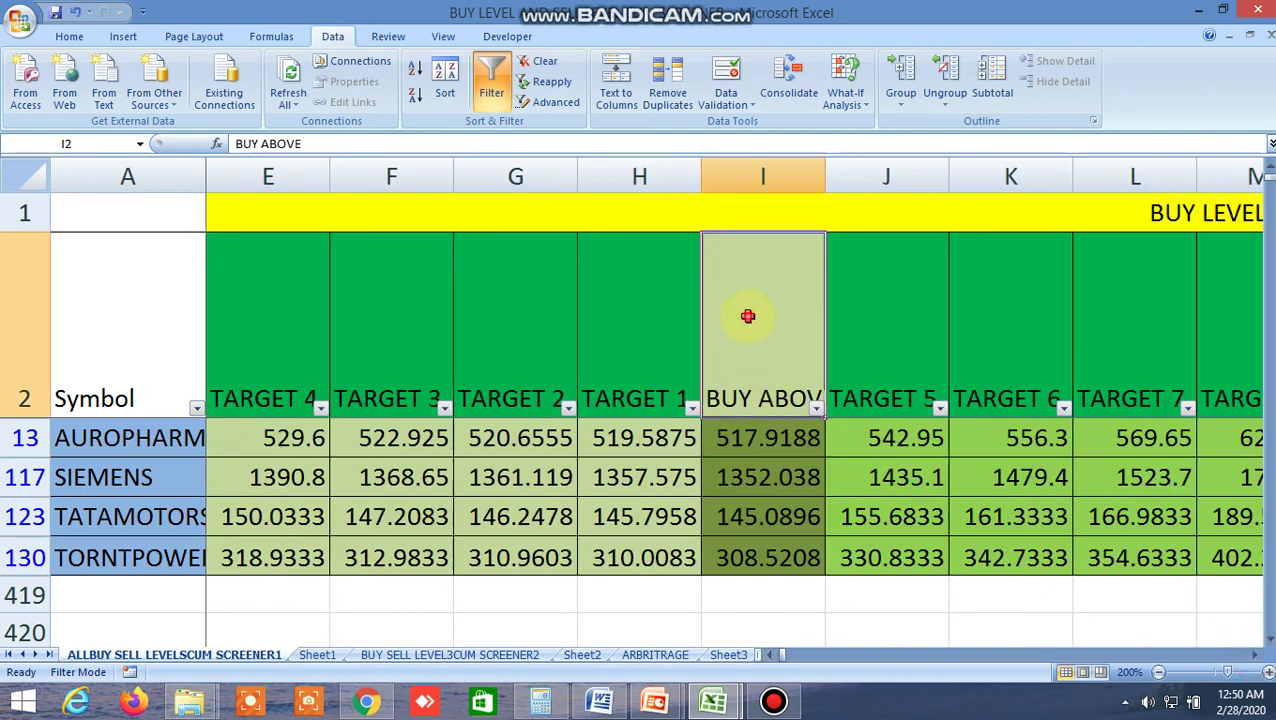
{"action": "left_click", "coordinate": [636, 347]}
{"action": "left_click", "coordinate": [292, 342]}
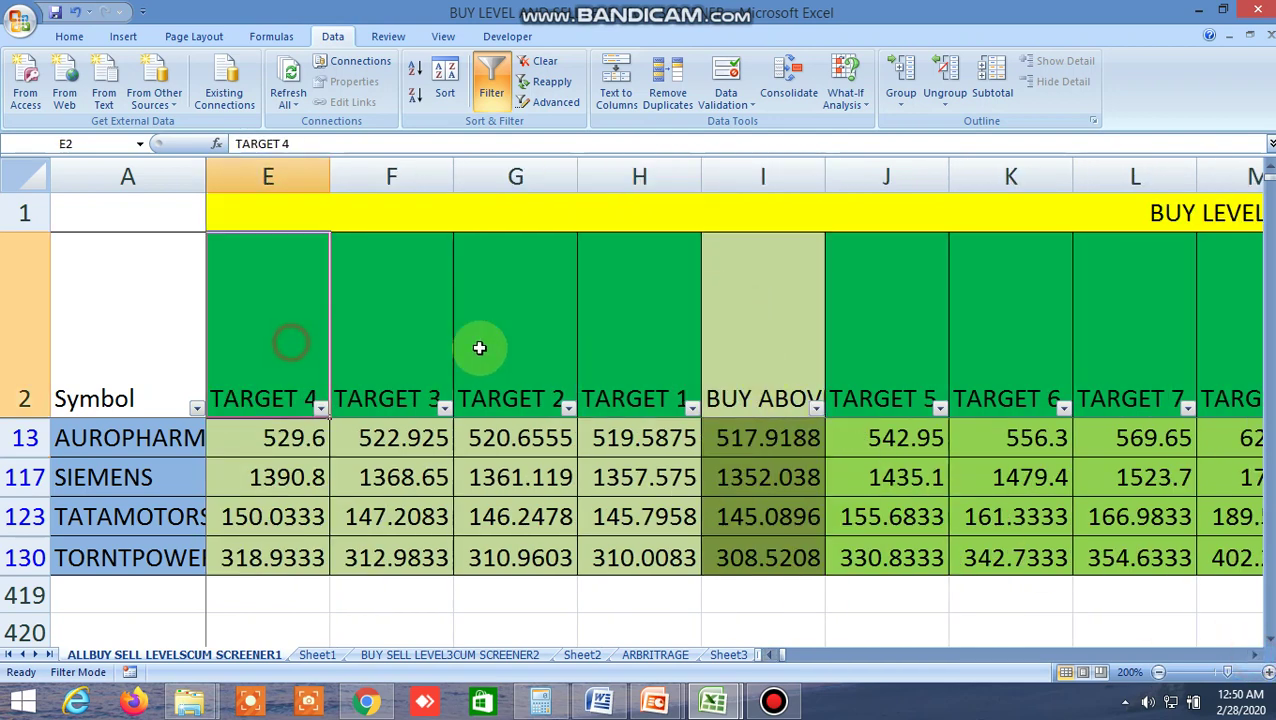
{"action": "left_click", "coordinate": [891, 339]}
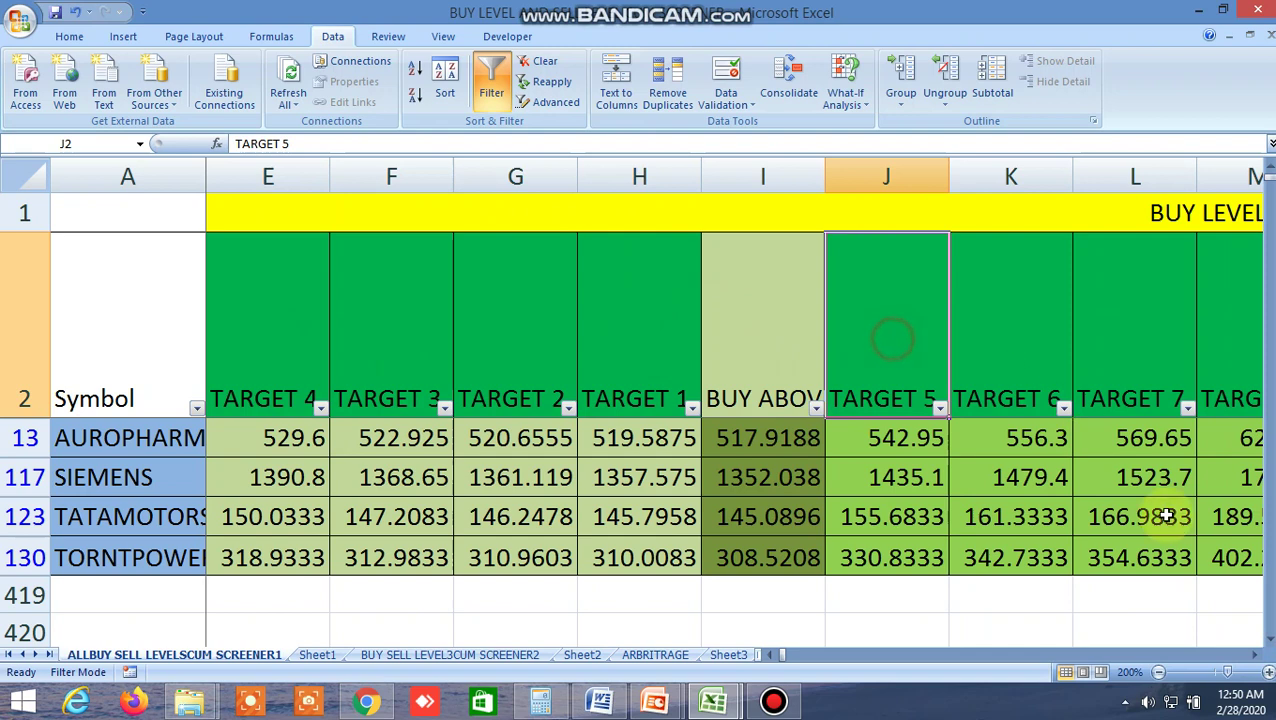
Step: Examine the Sell below column and the sell-side targets up to Target 8, then return to the first price columns
{"action": "left_click", "coordinate": [1260, 660]}
{"action": "left_click", "coordinate": [1260, 660]}
{"action": "left_click", "coordinate": [1260, 660]}
{"action": "left_click", "coordinate": [1260, 660]}
{"action": "left_click", "coordinate": [1260, 660]}
{"action": "left_click", "coordinate": [1260, 660]}
{"action": "left_click", "coordinate": [1260, 660]}
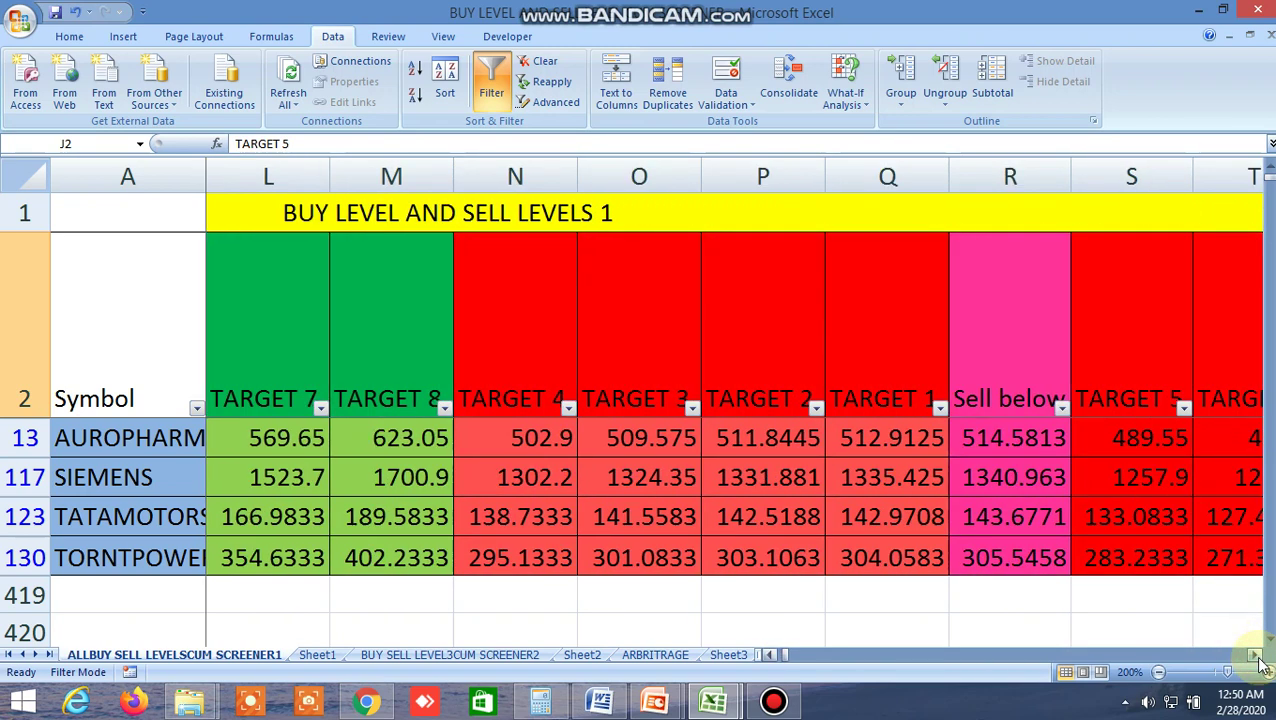
{"action": "left_click", "coordinate": [1260, 660]}
{"action": "left_click", "coordinate": [880, 346]}
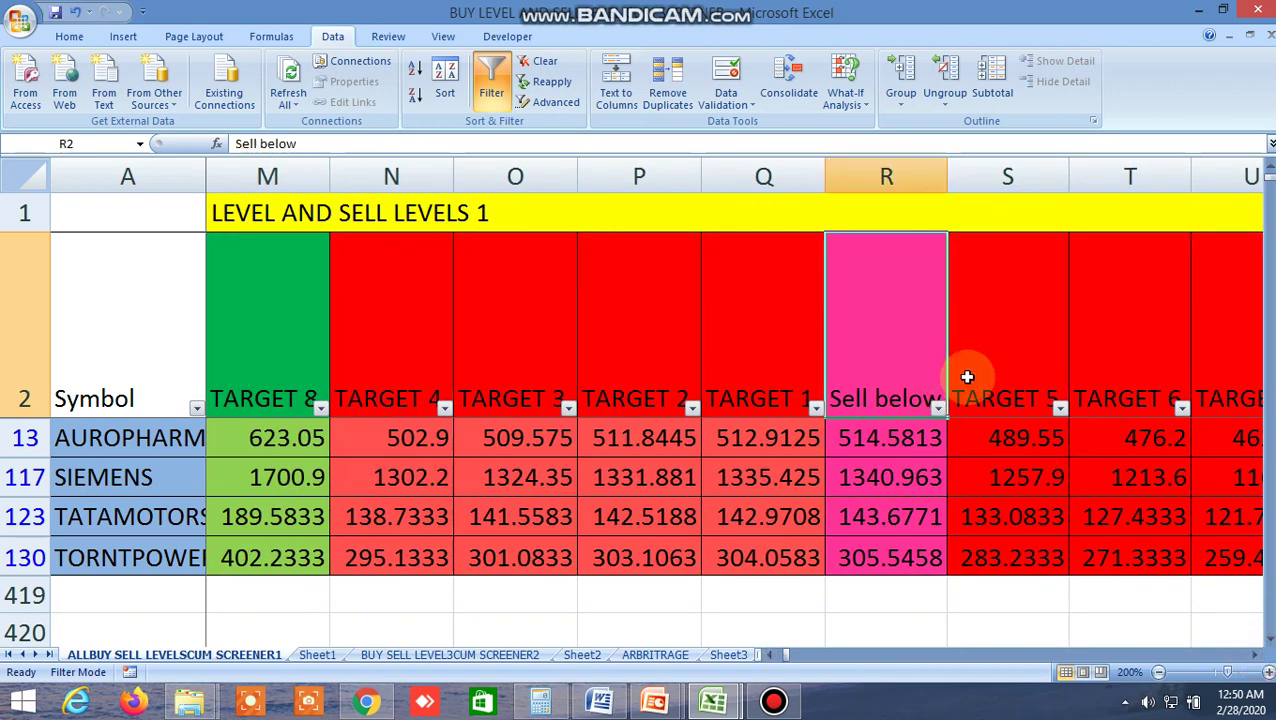
{"action": "left_click", "coordinate": [1014, 362]}
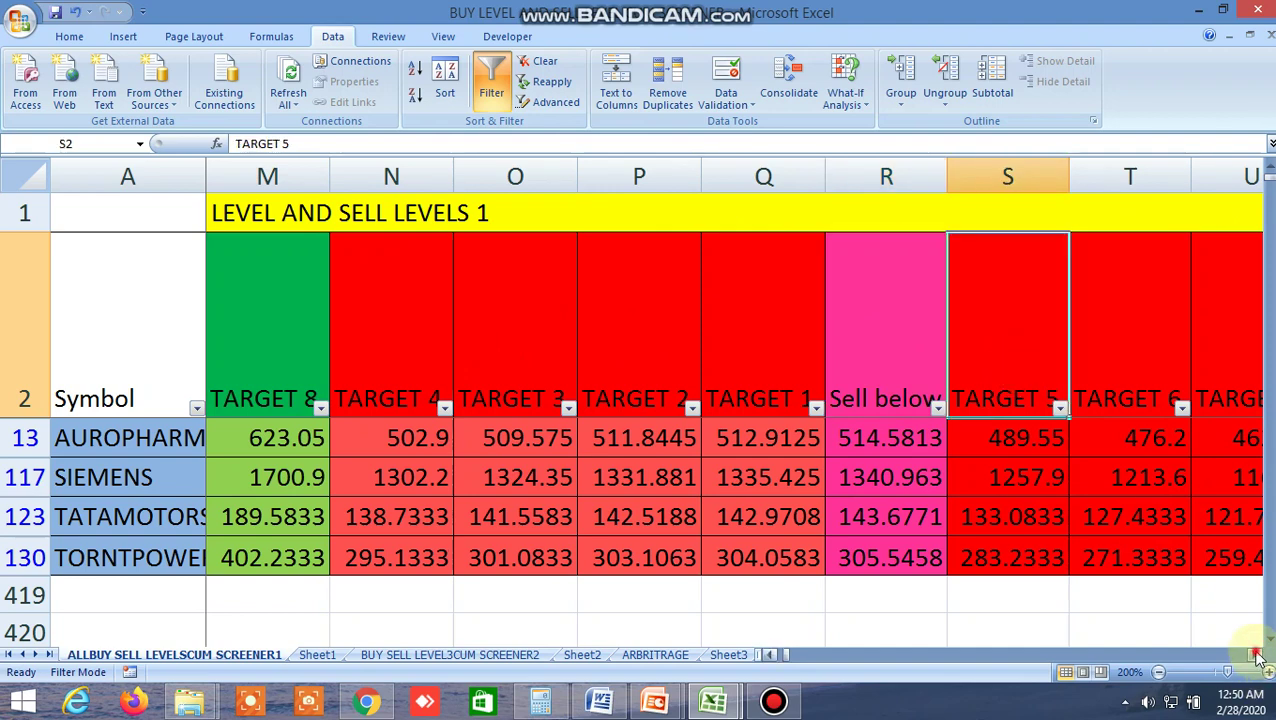
{"action": "left_click", "coordinate": [1254, 654]}
{"action": "left_click", "coordinate": [1254, 654]}
{"action": "left_click", "coordinate": [1254, 654]}
{"action": "left_click", "coordinate": [1254, 654]}
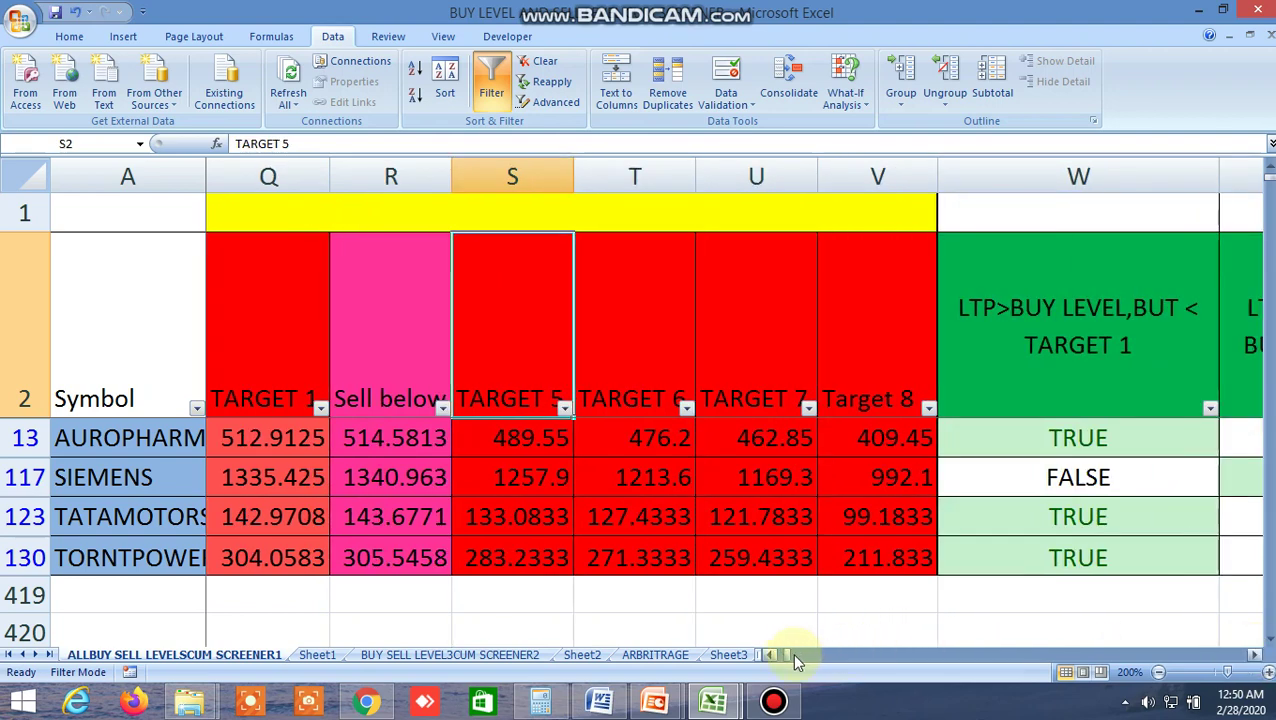
{"action": "left_click_drag", "start_coordinate": [790, 655], "coordinate": [773, 662]}
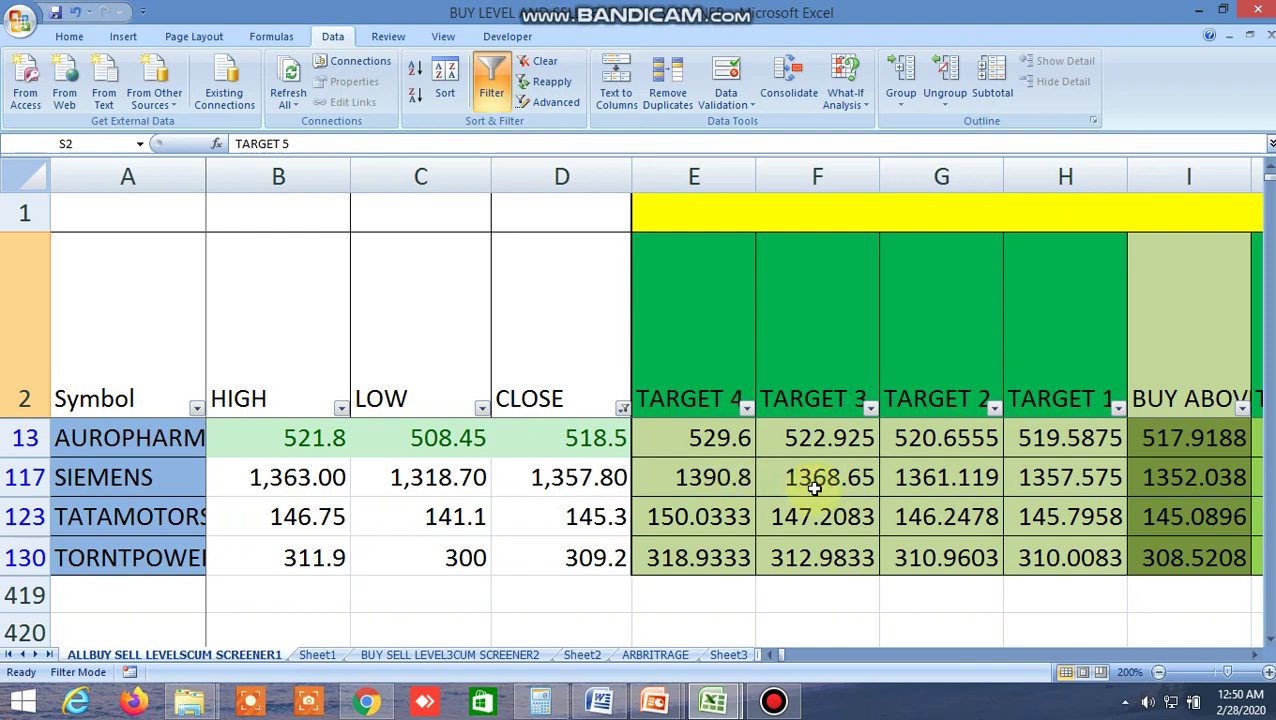
Step: Examine the columns comparing LTP with the buy level, the sell level and Targets 1 to 8
{"action": "left_click", "coordinate": [1257, 654]}
{"action": "left_click", "coordinate": [1257, 654]}
{"action": "left_click", "coordinate": [1257, 654]}
{"action": "left_click", "coordinate": [1257, 654]}
{"action": "left_click", "coordinate": [1257, 654]}
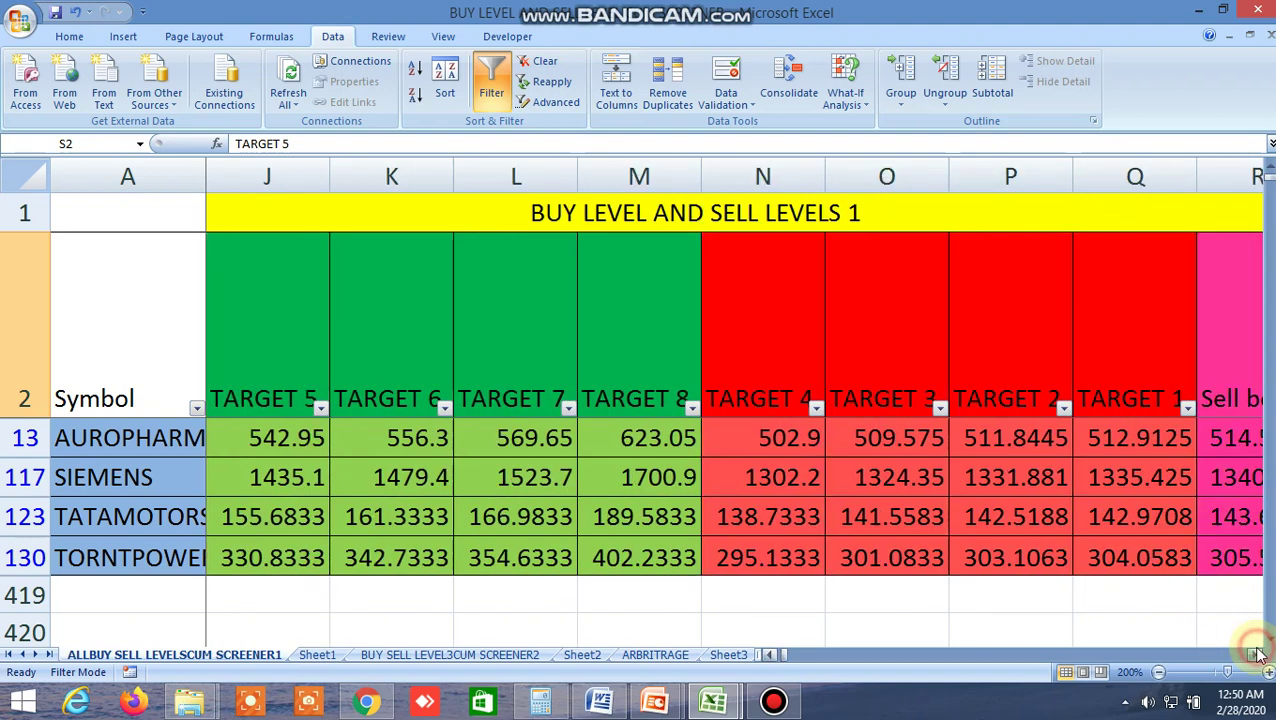
{"action": "left_click", "coordinate": [1257, 654]}
{"action": "left_click", "coordinate": [1257, 654]}
{"action": "left_click", "coordinate": [1257, 654]}
{"action": "left_click", "coordinate": [1257, 654]}
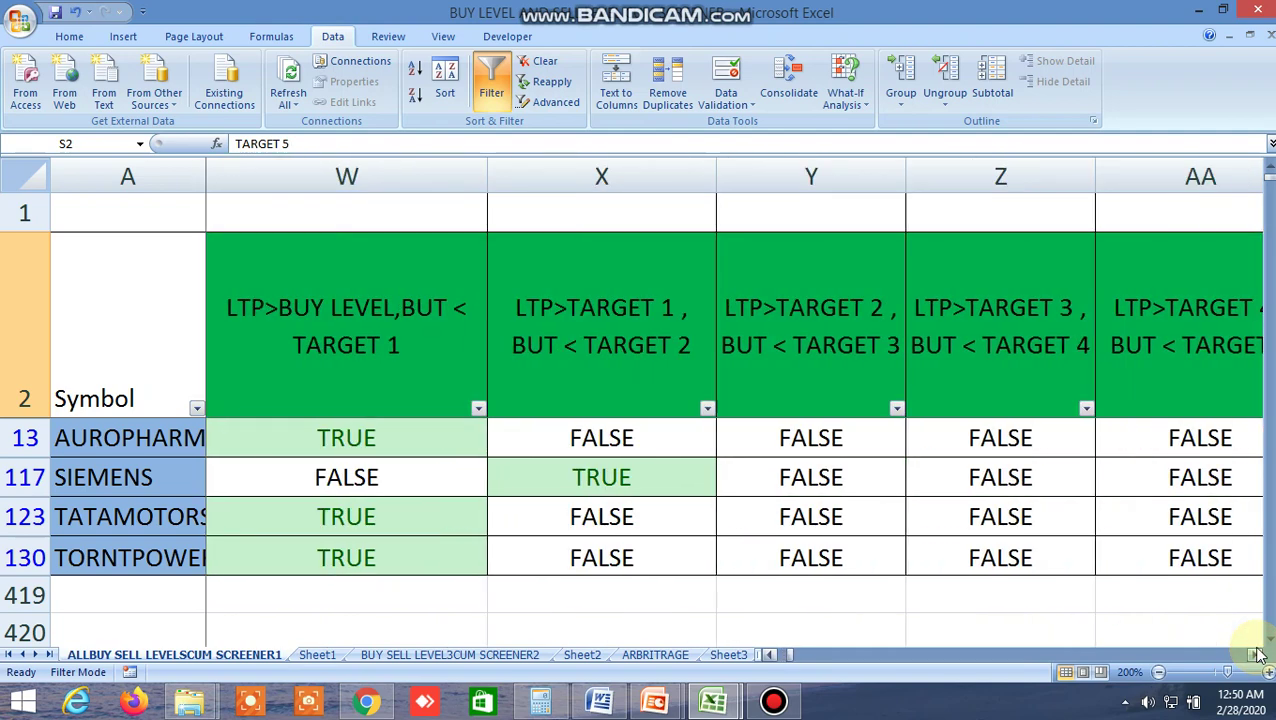
{"action": "left_click", "coordinate": [1257, 654]}
{"action": "left_click", "coordinate": [1257, 654]}
{"action": "left_click", "coordinate": [1257, 654]}
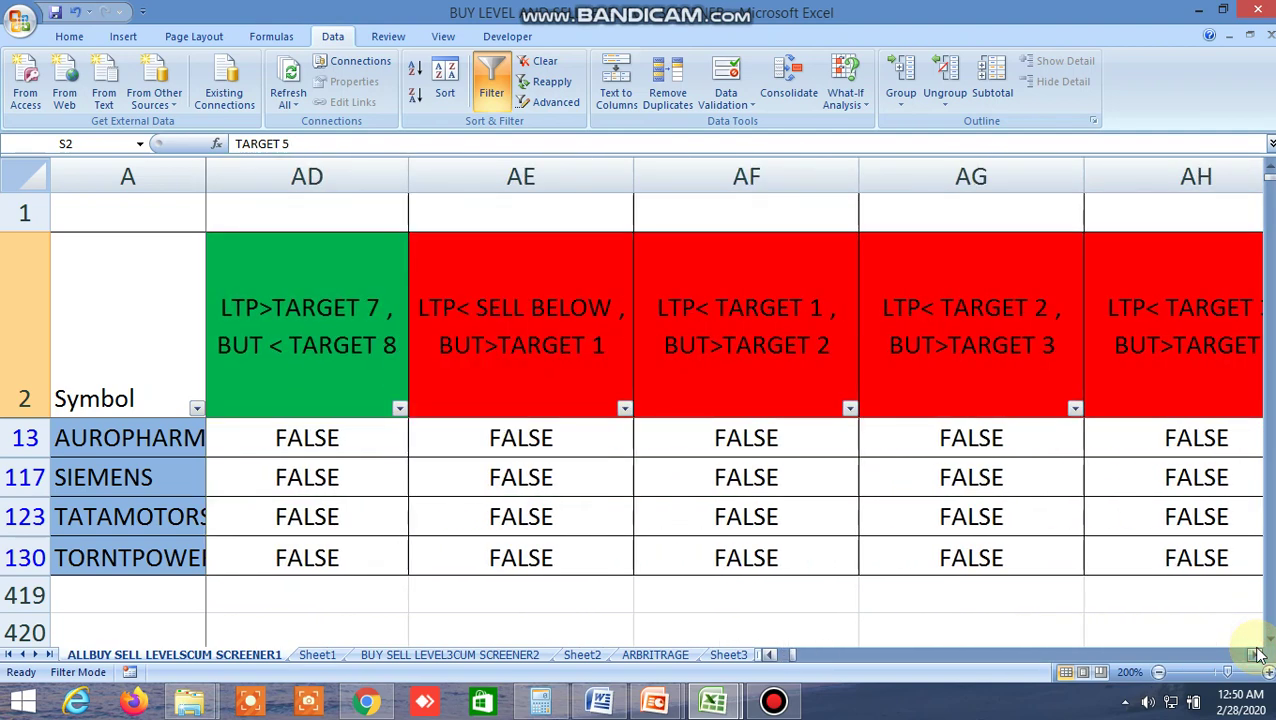
{"action": "left_click", "coordinate": [1257, 654]}
{"action": "left_click", "coordinate": [1257, 654]}
{"action": "left_click", "coordinate": [1257, 654]}
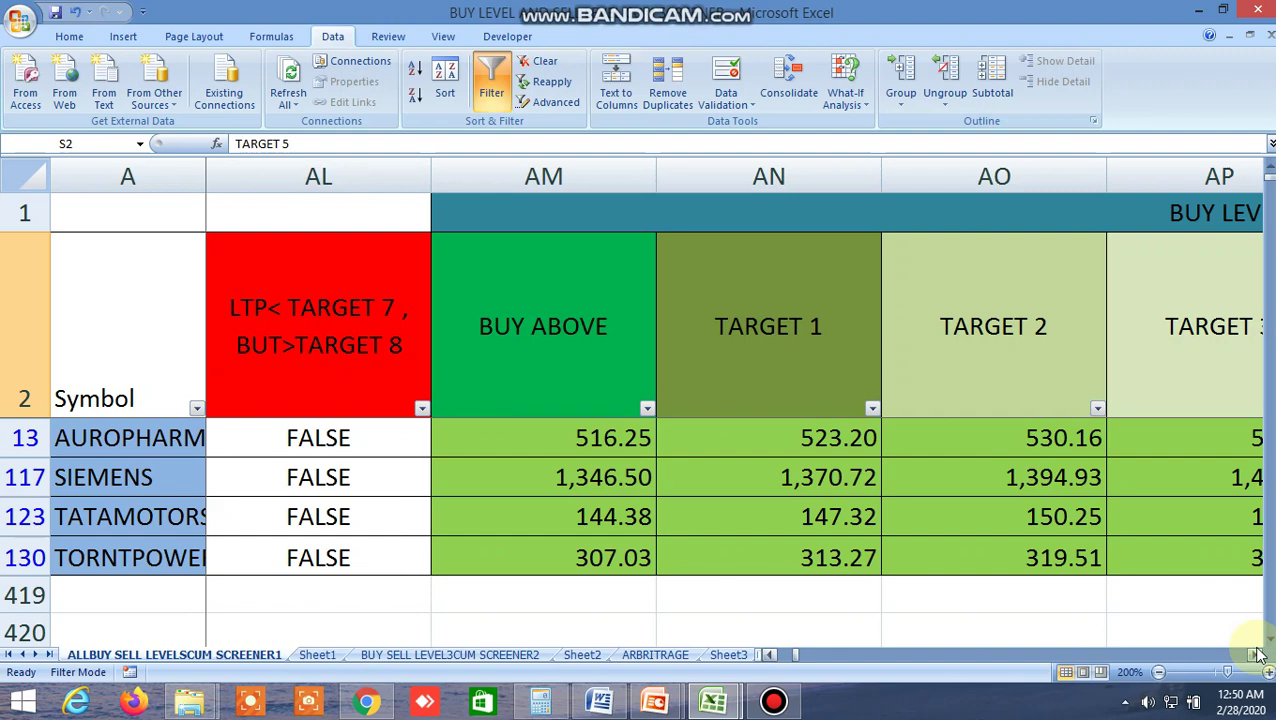
Step: Examine the BUY ABOVE, SELL BELOW and target columns under BUY LEVEL AND SELL LEVELS 2
{"action": "left_click", "coordinate": [1257, 654]}
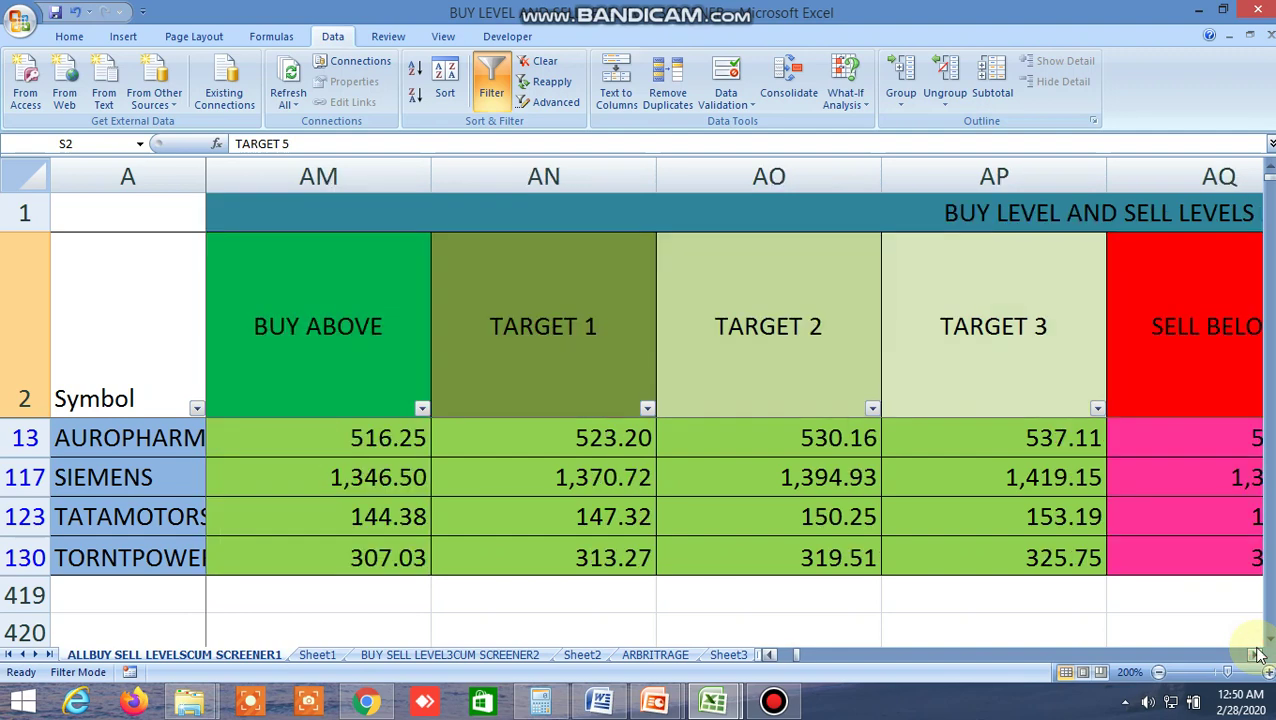
{"action": "left_click", "coordinate": [1257, 654]}
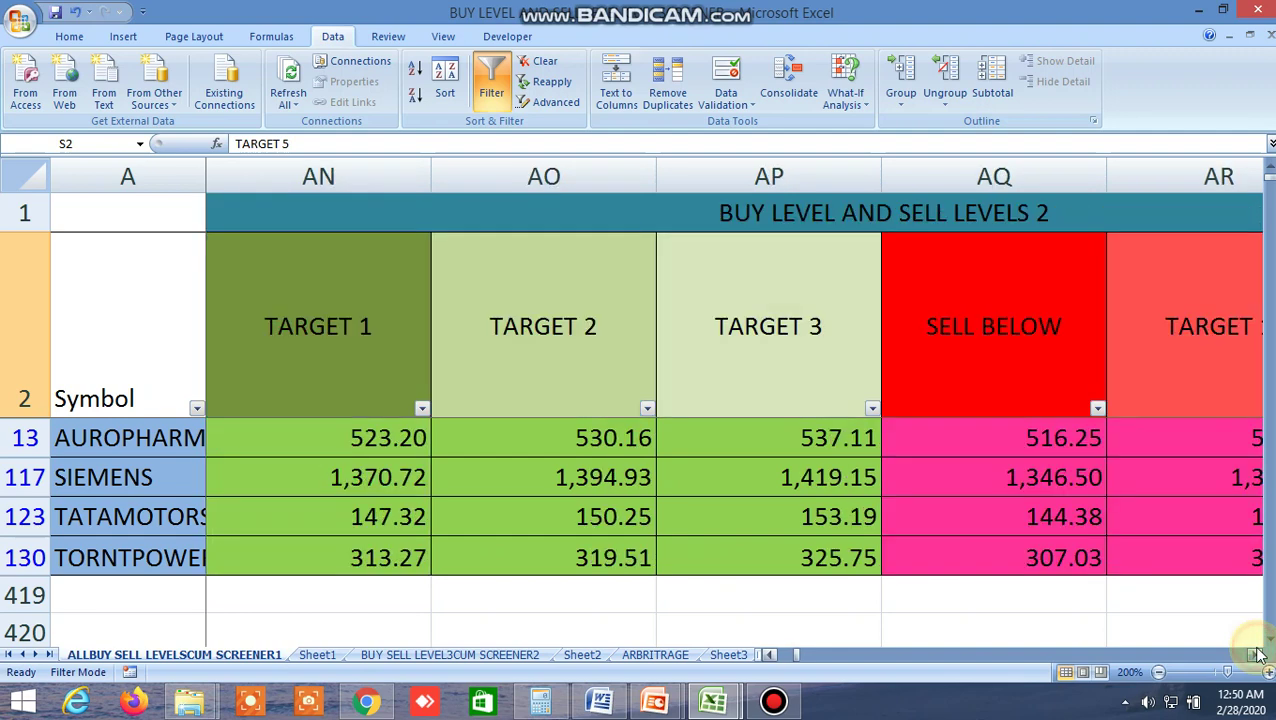
{"action": "left_click", "coordinate": [1257, 654]}
{"action": "left_click", "coordinate": [1257, 654]}
{"action": "left_click", "coordinate": [1257, 654]}
Step: Examine the R1 and S1 columns of BUY LEVEL AND SELL LEVELS 3 and the adjacent PIVOT POINT section
{"action": "left_click_drag", "start_coordinate": [1257, 654], "coordinate": [1257, 656]}
{"action": "left_click", "coordinate": [250, 378]}
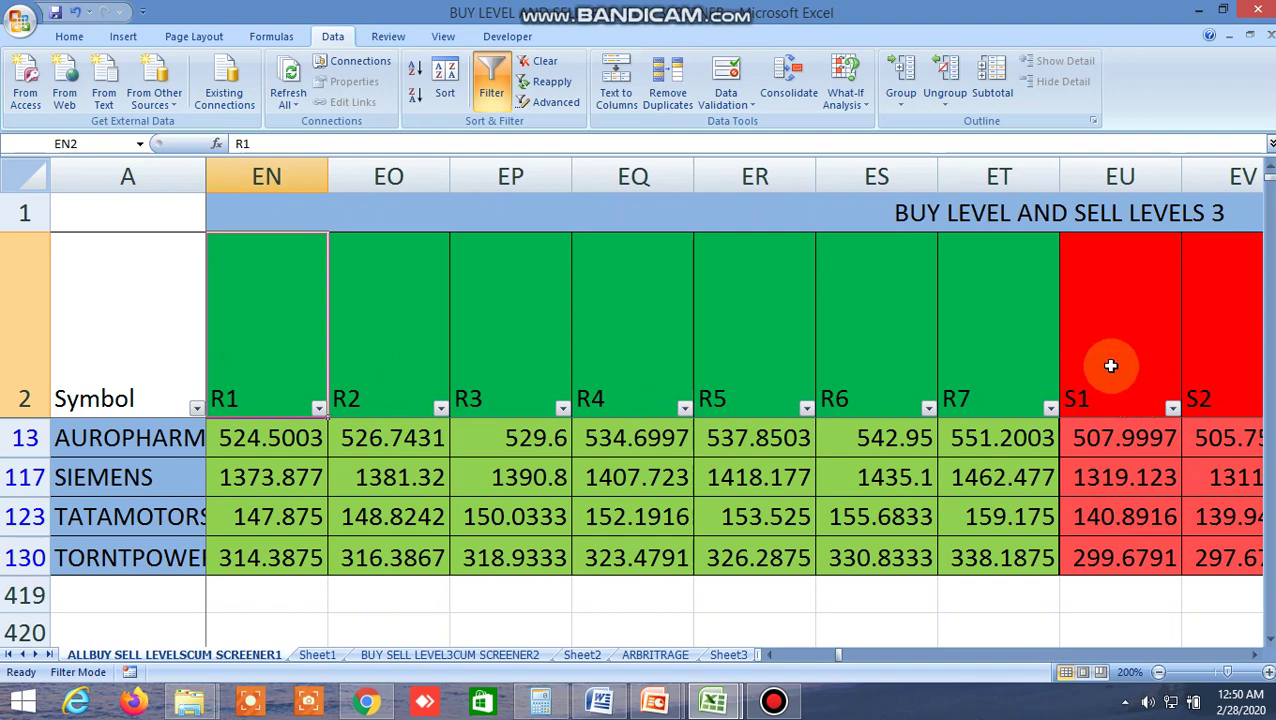
{"action": "left_click", "coordinate": [1108, 362]}
{"action": "left_click", "coordinate": [1257, 656]}
{"action": "left_click_drag", "start_coordinate": [1254, 658], "coordinate": [1254, 658]}
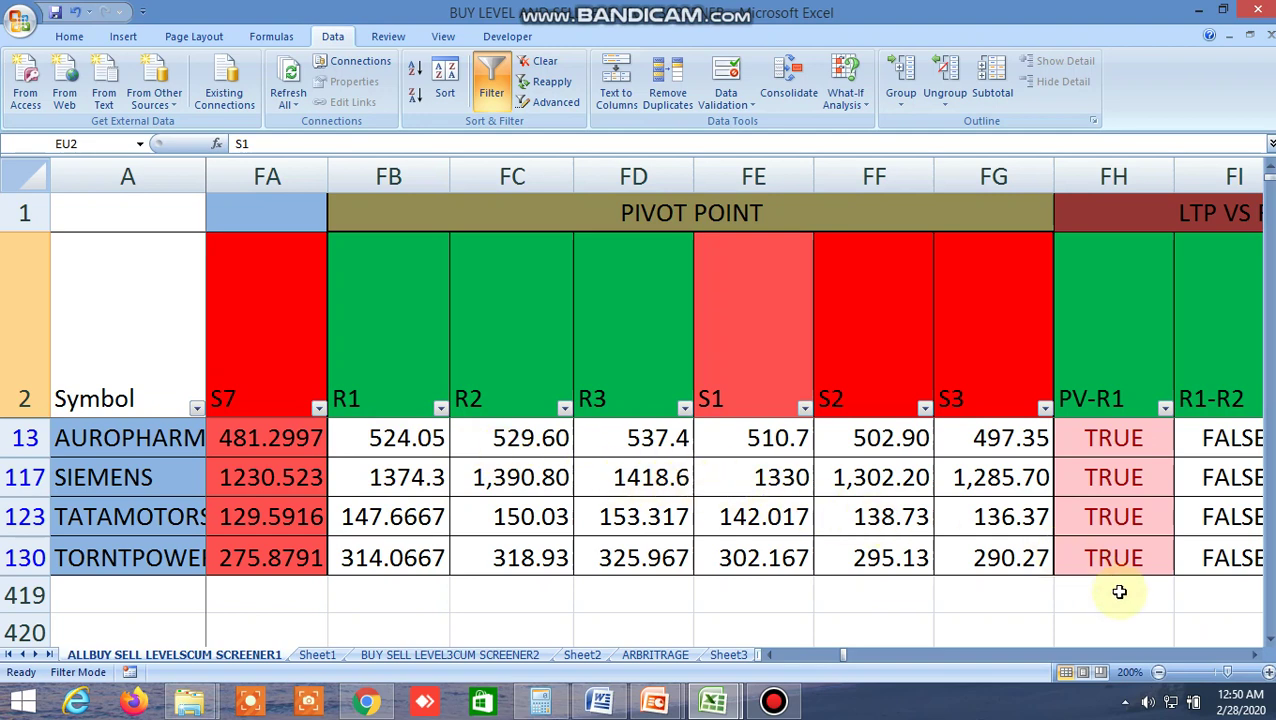
Step: Examine the mid, upper and lower band columns of the BOLLINGERBAND section
{"action": "left_click", "coordinate": [1254, 657]}
{"action": "left_click_drag", "start_coordinate": [1254, 658], "coordinate": [1254, 658]}
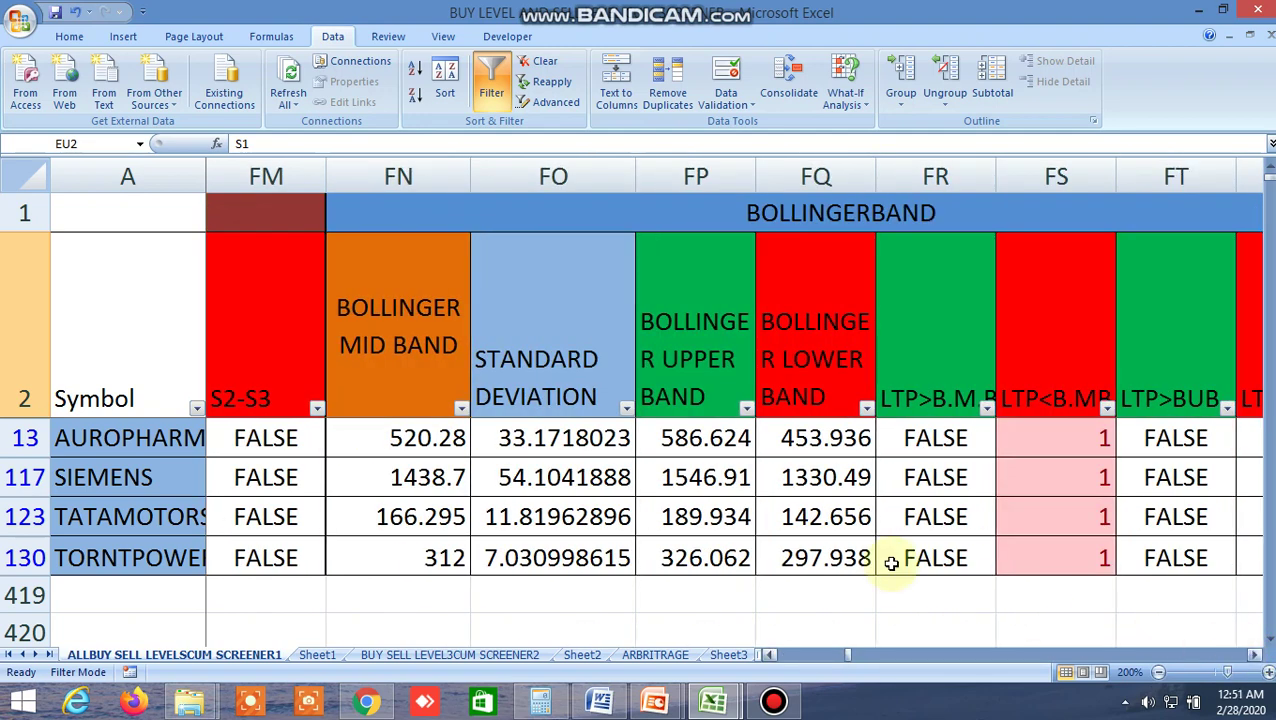
{"action": "left_click", "coordinate": [360, 333]}
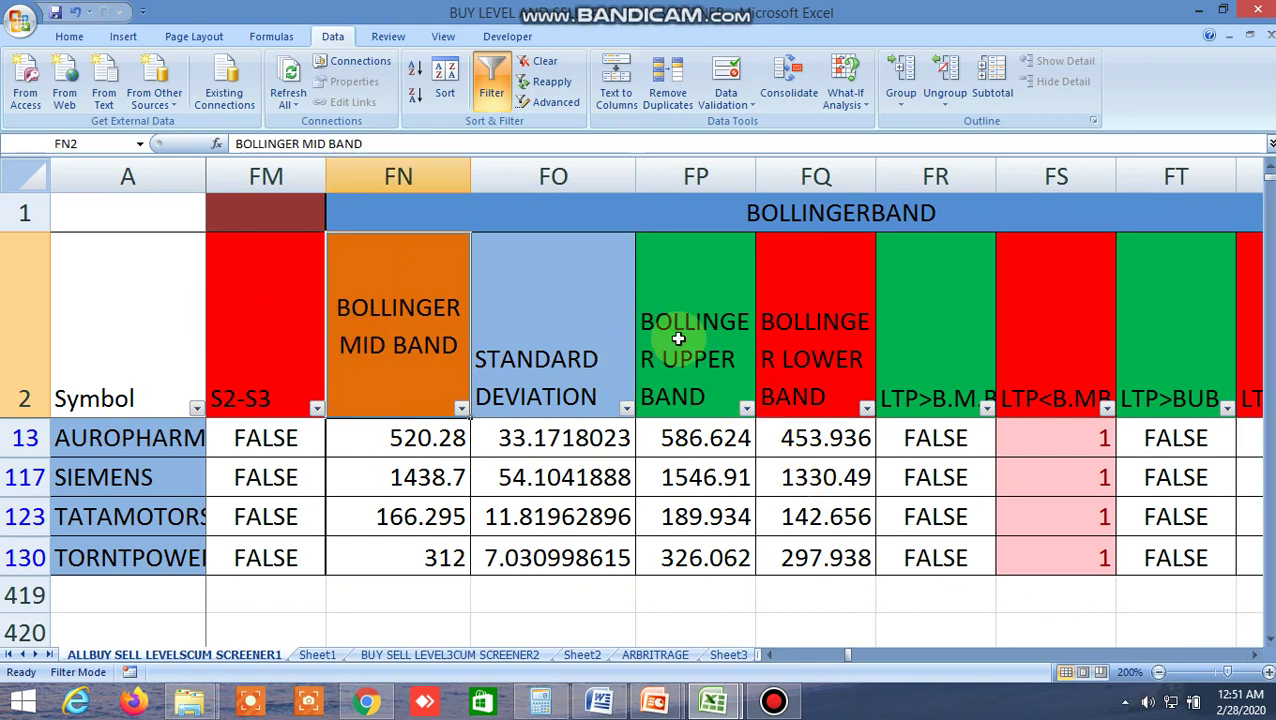
{"action": "left_click", "coordinate": [661, 333]}
{"action": "left_click", "coordinate": [846, 341]}
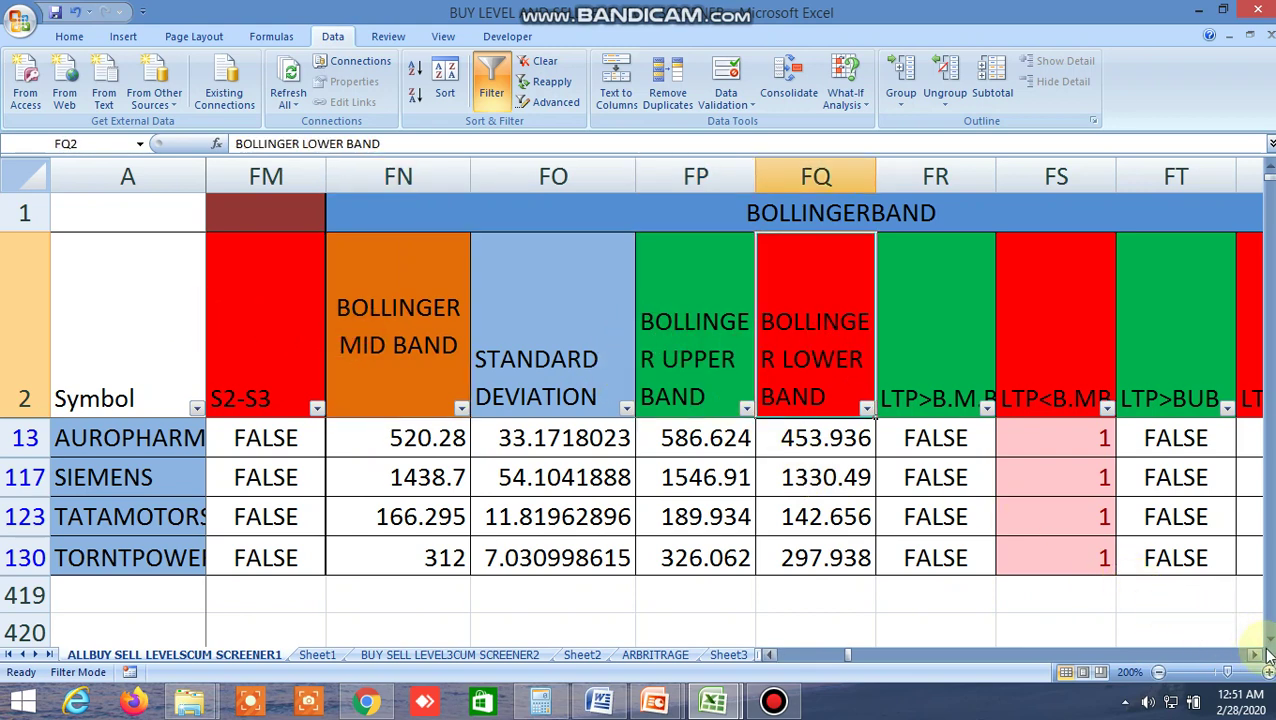
Step: Examine the upper, lower and mid band columns of the PRICE CHANNEL section
{"action": "left_click_drag", "start_coordinate": [1256, 658], "coordinate": [1256, 658]}
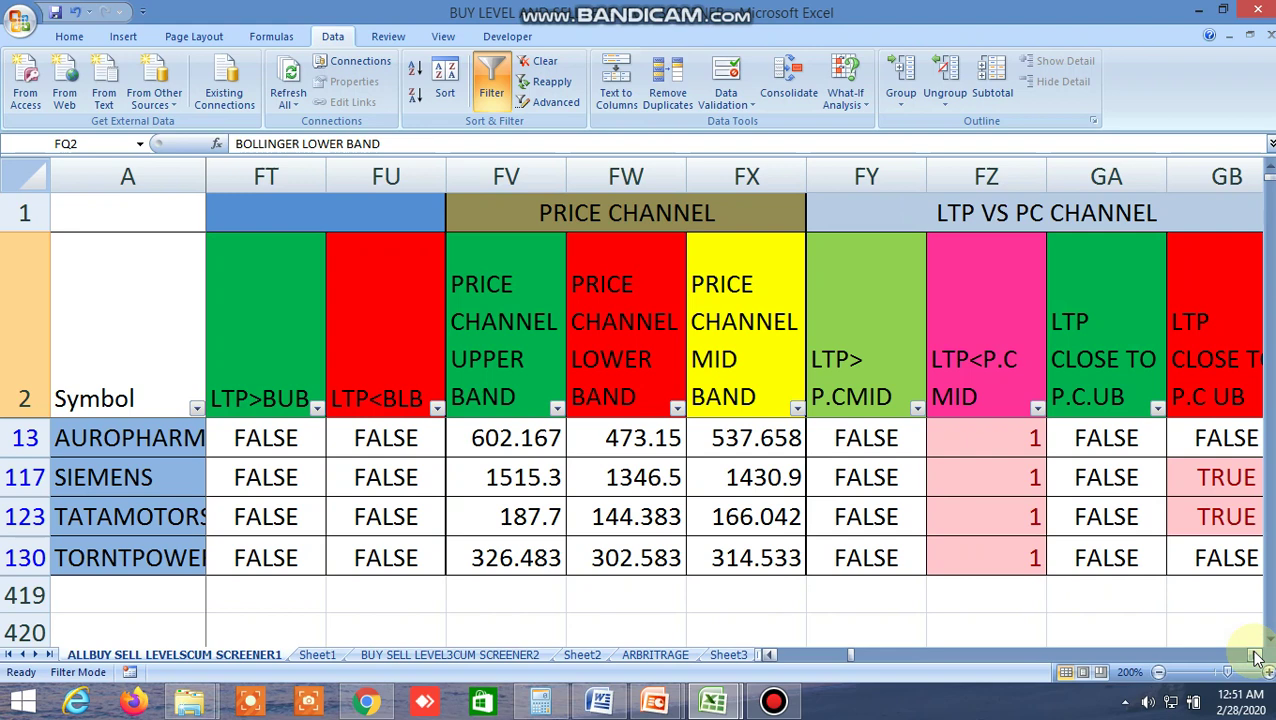
{"action": "double_click", "coordinate": [505, 340]}
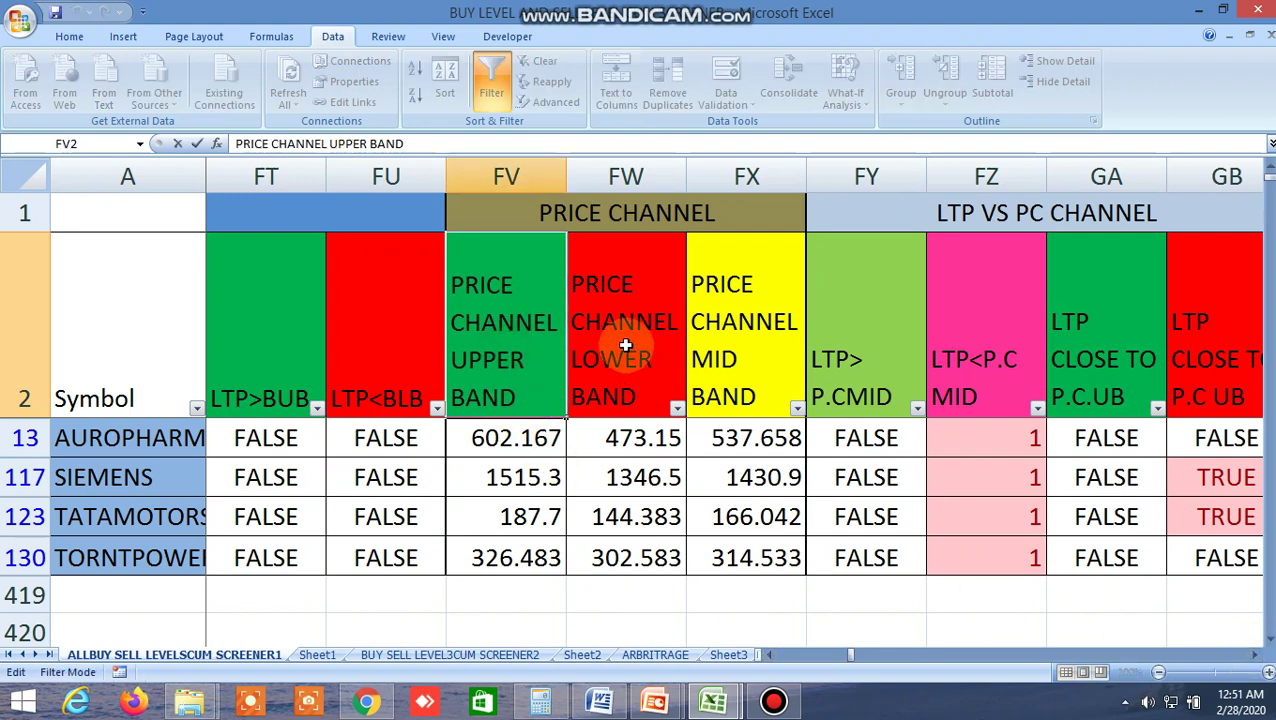
{"action": "left_click", "coordinate": [625, 345]}
{"action": "left_click", "coordinate": [765, 327]}
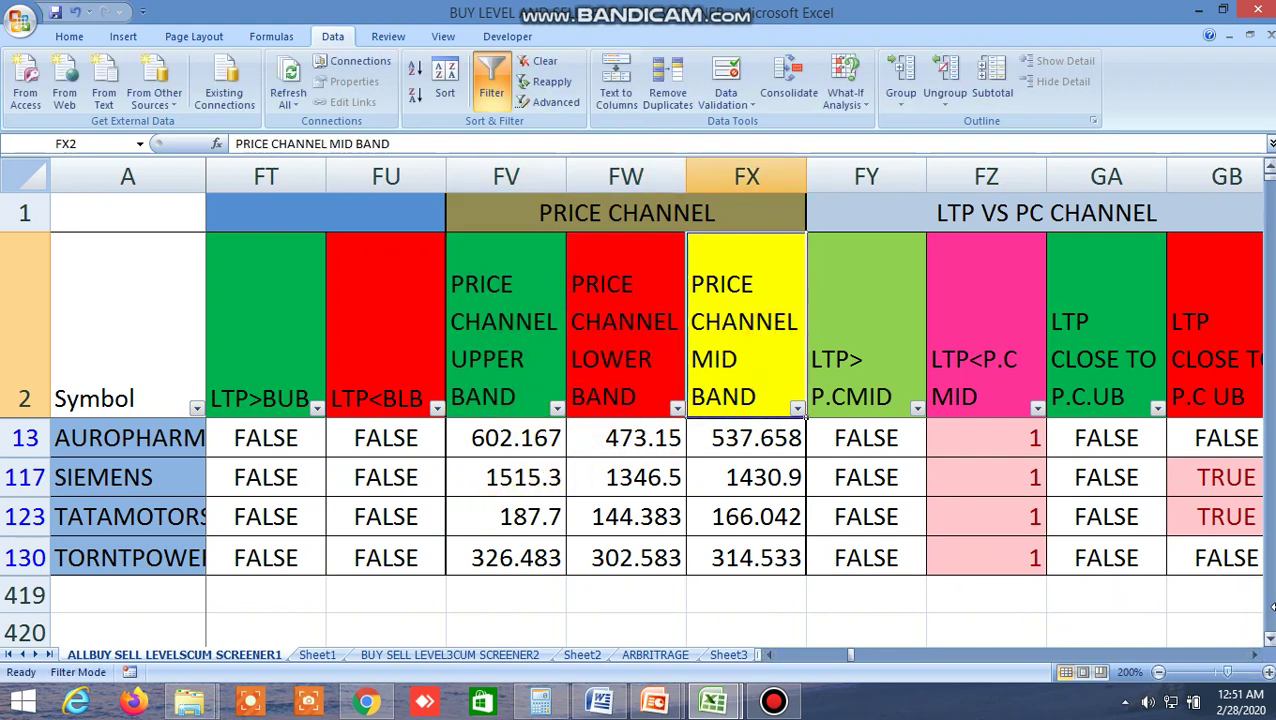
Step: Examine the TOP LINE, MID LINE and BOTTOM LINE columns of the TIRONE LEVEL section
{"action": "left_click_drag", "start_coordinate": [1256, 658], "coordinate": [1254, 658]}
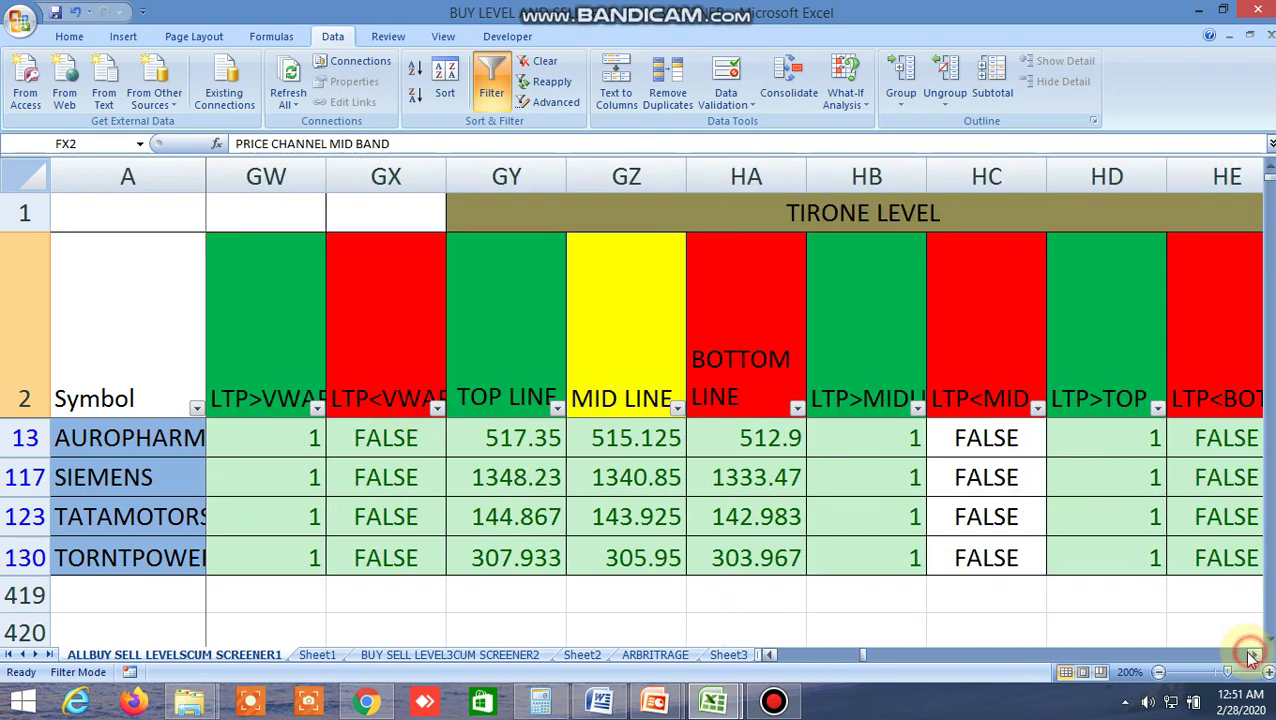
{"action": "left_click", "coordinate": [516, 356]}
{"action": "left_click", "coordinate": [626, 359]}
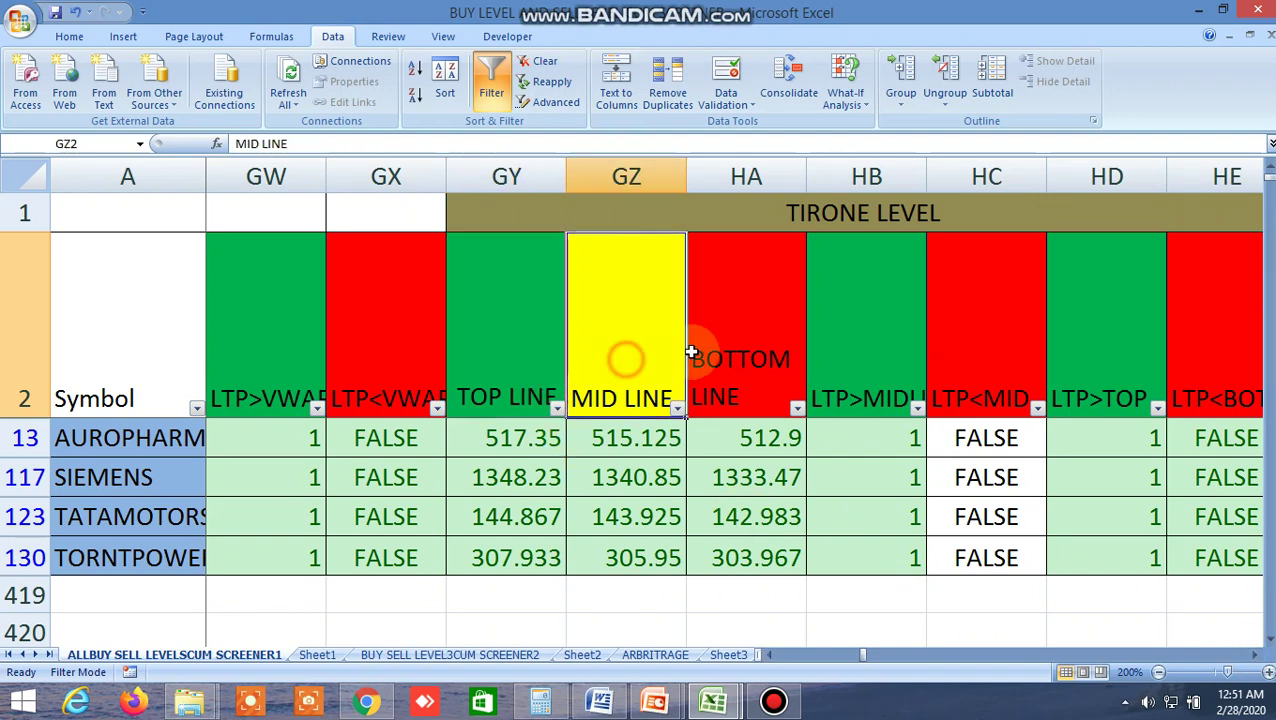
{"action": "left_click", "coordinate": [738, 342]}
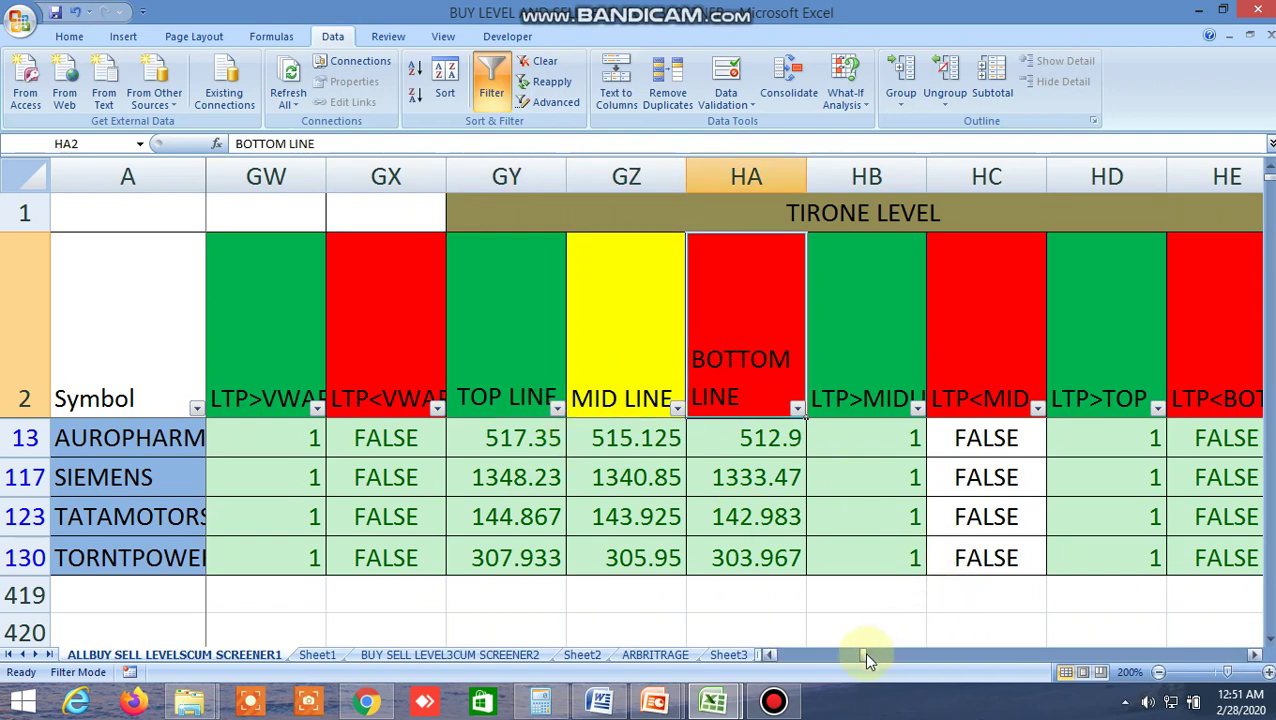
Step: Remove the filter from the screener table and look through the full list of symbols
{"action": "left_click_drag", "start_coordinate": [863, 657], "coordinate": [777, 657]}
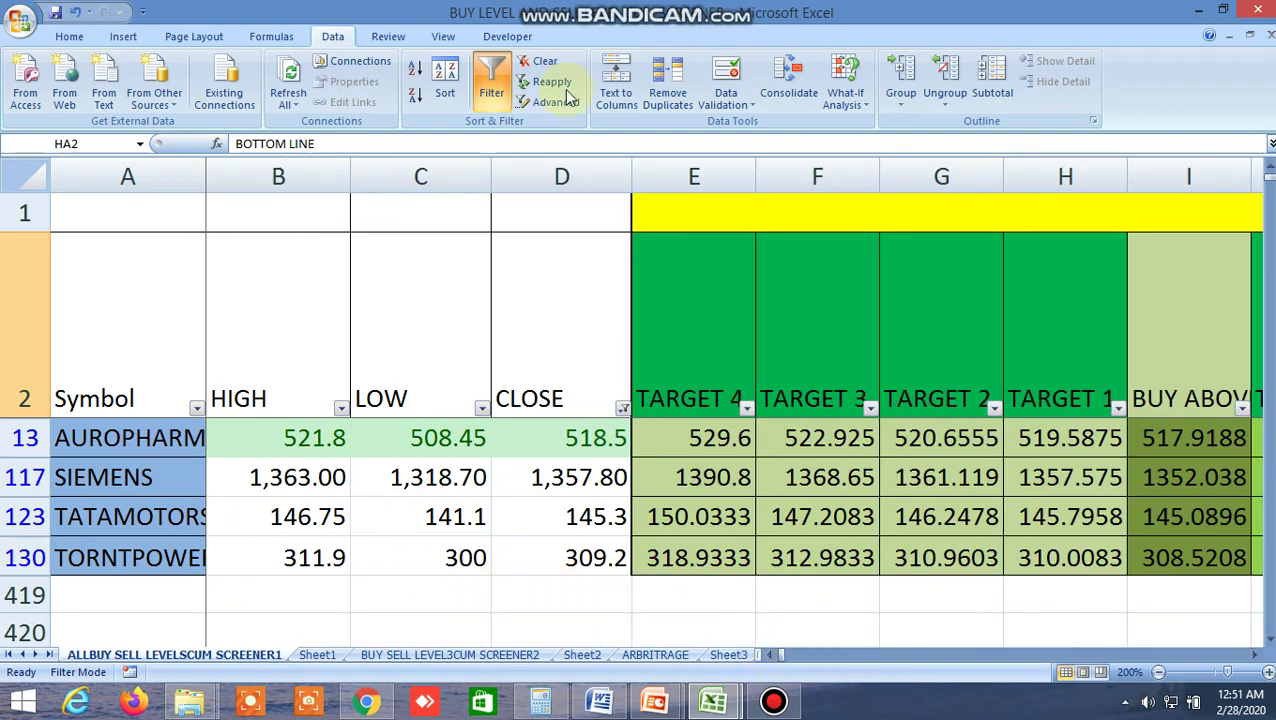
{"action": "left_click", "coordinate": [494, 86]}
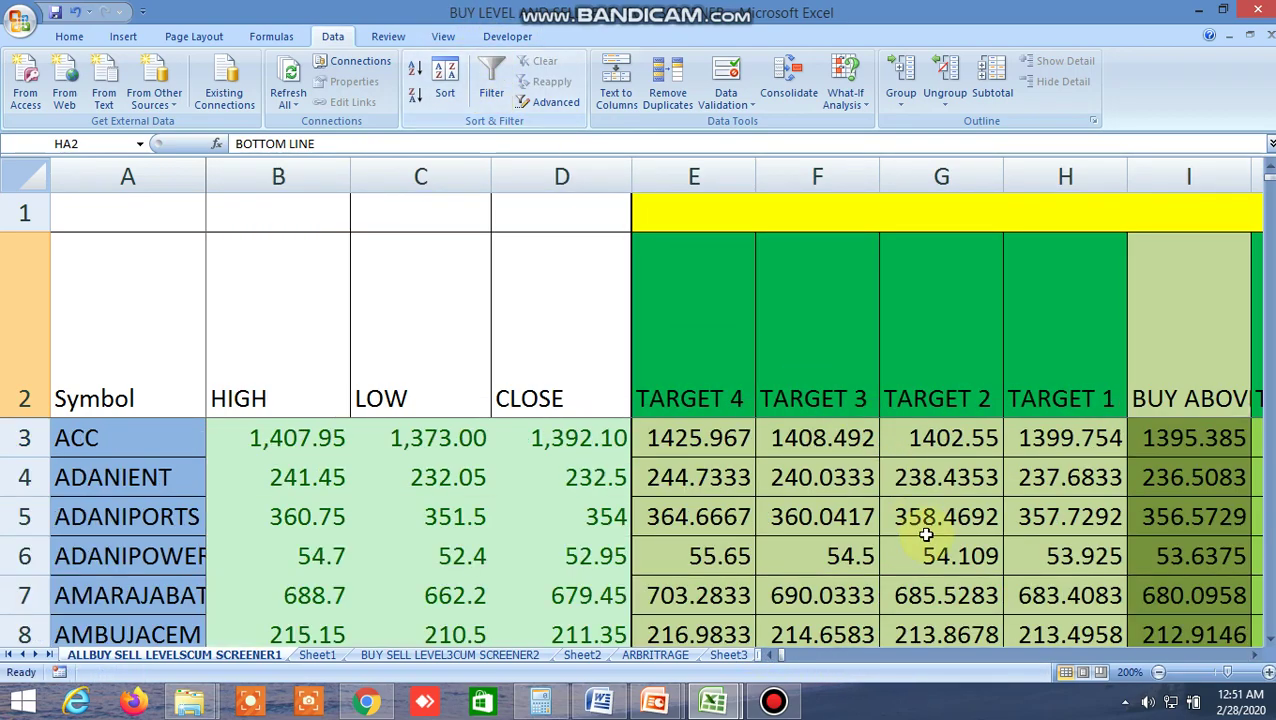
{"action": "scroll", "coordinate": [922, 530], "scroll_direction": "down", "scroll_amount": 8}
{"action": "scroll", "coordinate": [931, 560], "scroll_direction": "down", "scroll_amount": 13}
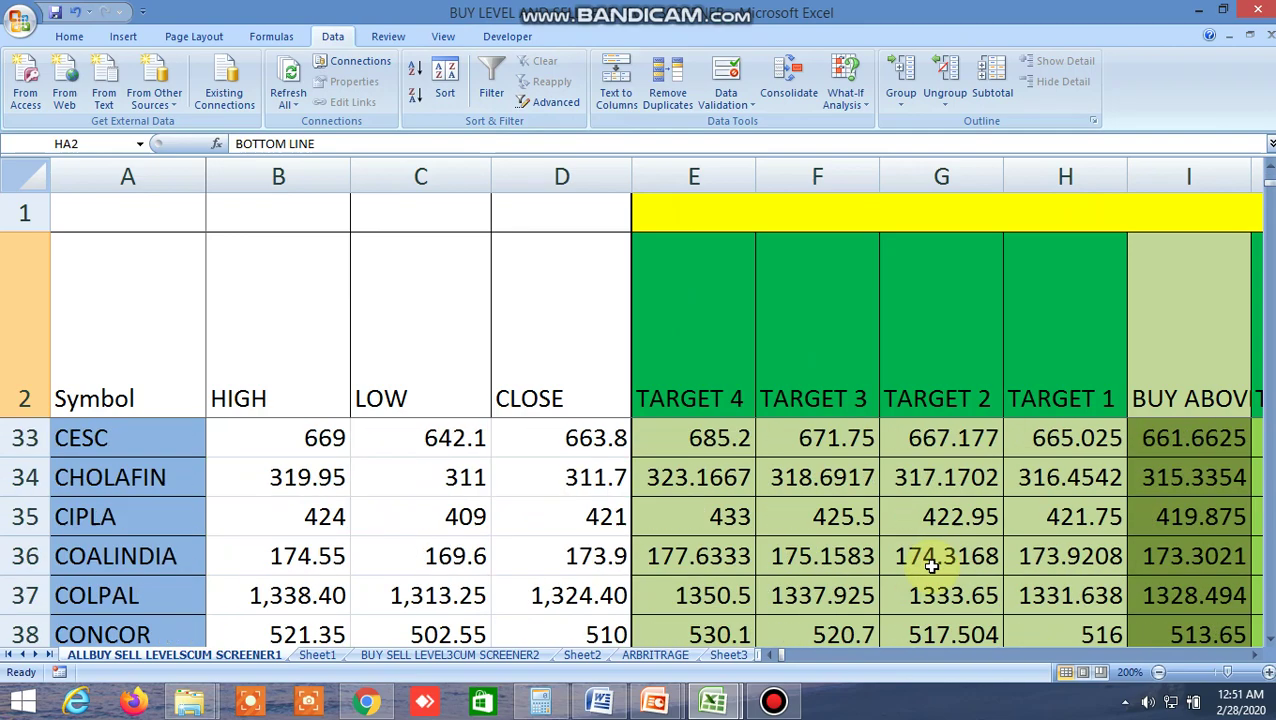
Step: Look through the rest of the symbol list, down to the COMMODITY and NIFTY & BANKNIFTY groups
{"action": "scroll", "coordinate": [931, 566], "scroll_direction": "down", "scroll_amount": 15}
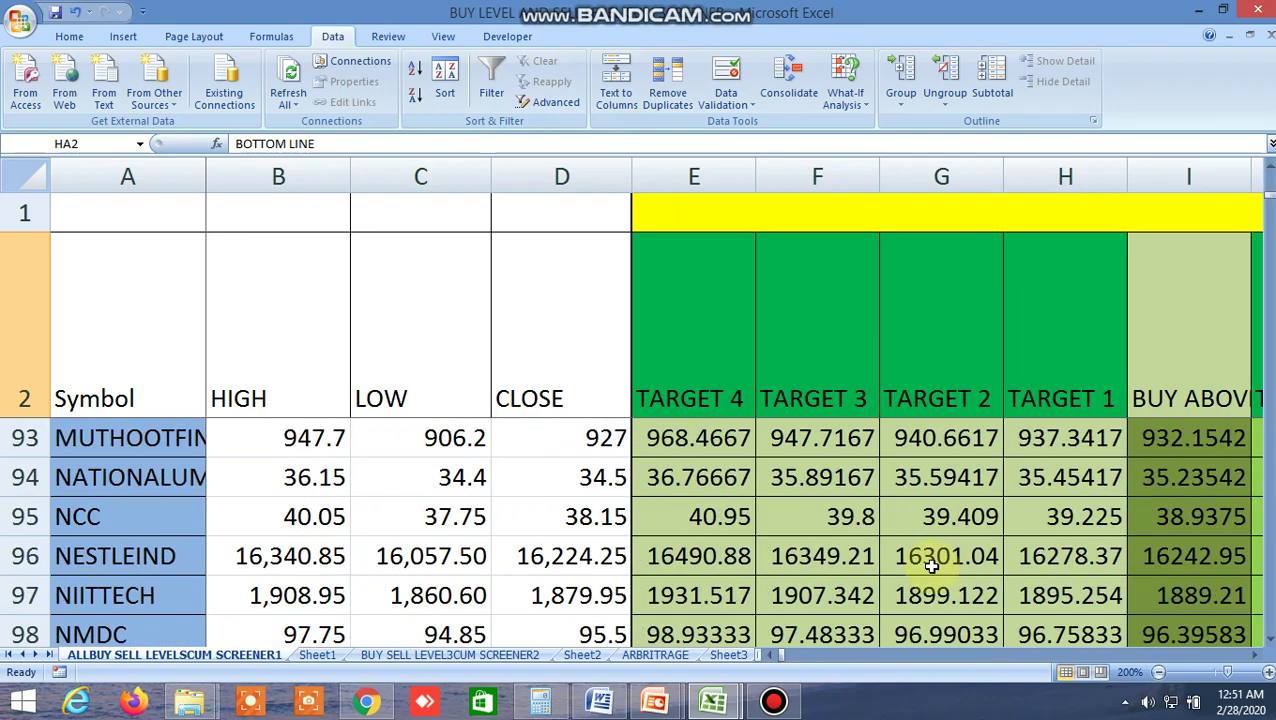
{"action": "scroll", "coordinate": [931, 566], "scroll_direction": "down", "scroll_amount": 7}
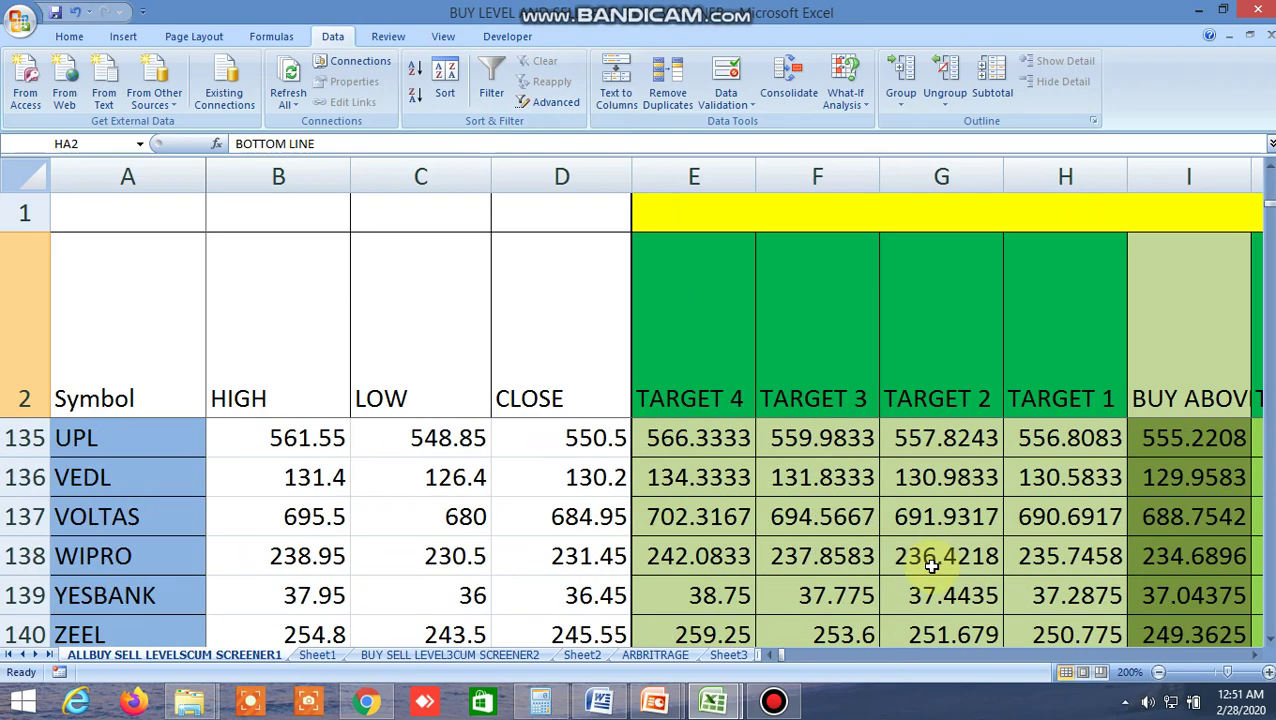
{"action": "scroll", "coordinate": [931, 566], "scroll_direction": "up", "scroll_amount": 3}
{"action": "scroll", "coordinate": [931, 566], "scroll_direction": "down", "scroll_amount": 6}
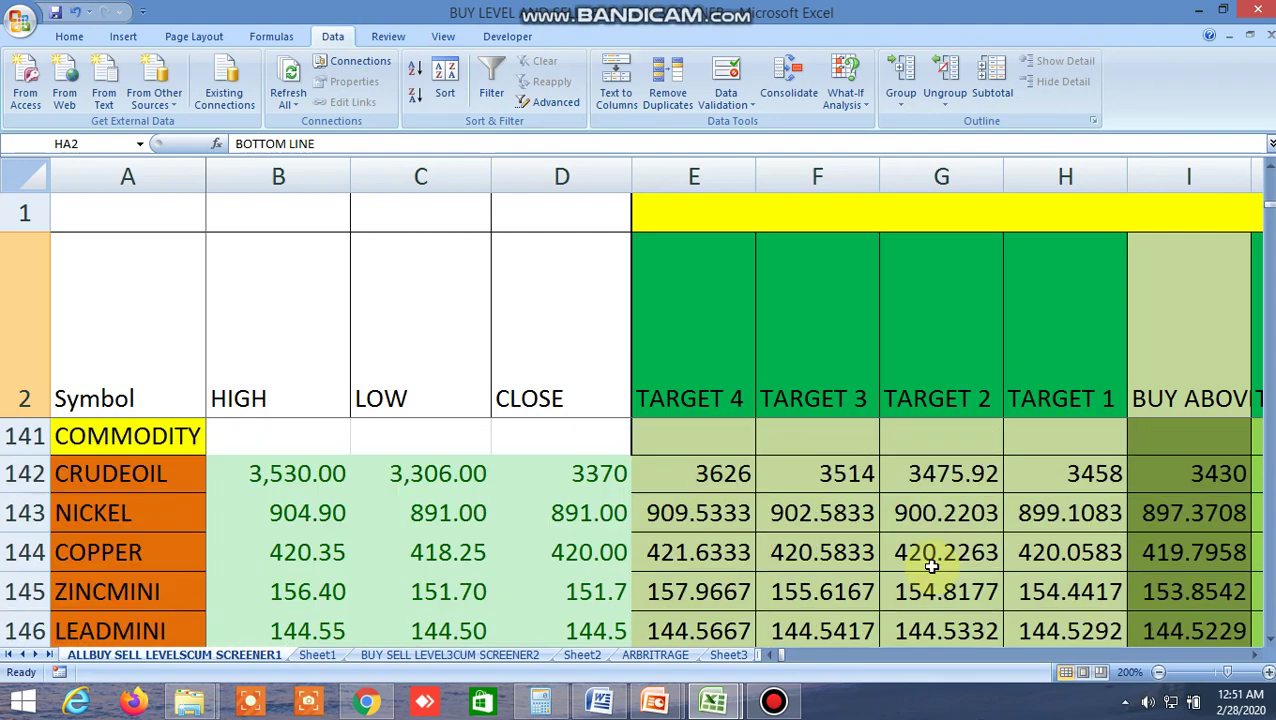
{"action": "scroll", "coordinate": [931, 566], "scroll_direction": "up", "scroll_amount": 1}
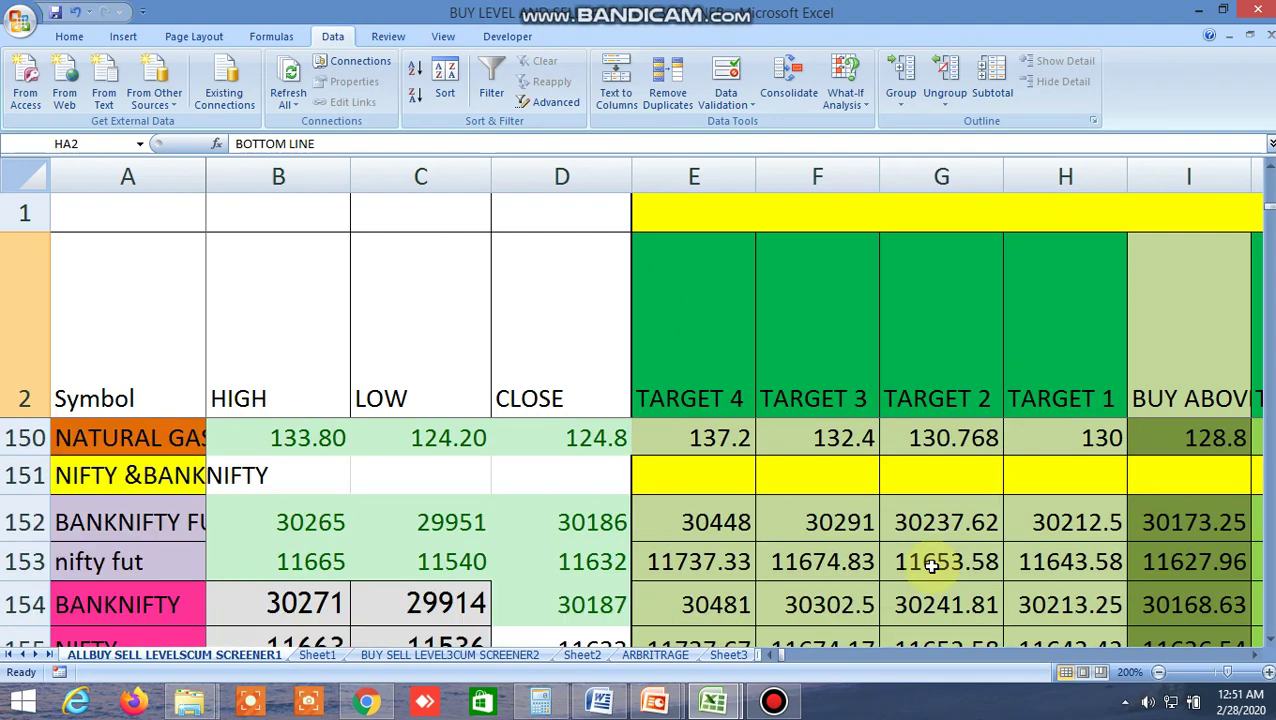
{"action": "scroll", "coordinate": [931, 566], "scroll_direction": "down", "scroll_amount": 1}
{"action": "scroll", "coordinate": [931, 566], "scroll_direction": "up", "scroll_amount": 1}
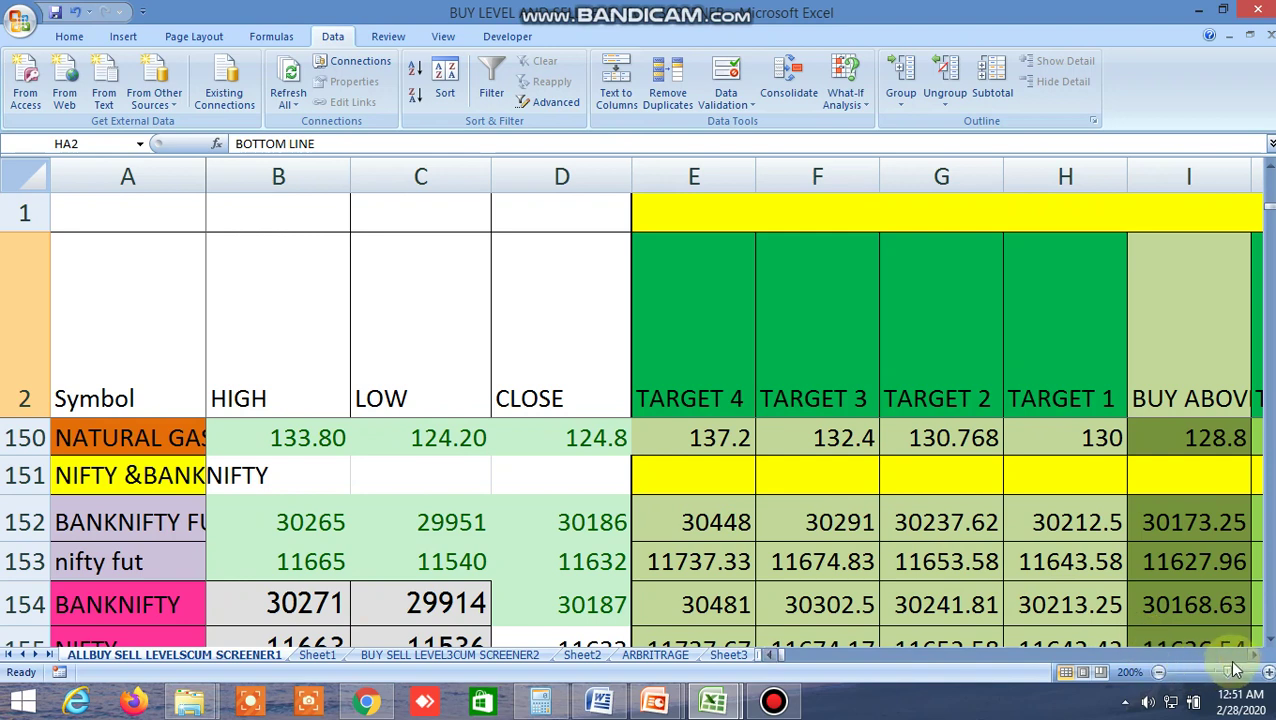
Step: Examine the NIFTY & BANKNIFTY rows across all columns, from the price levels to the TIRONE LEVEL and linear regression columns
{"action": "left_click", "coordinate": [1268, 640]}
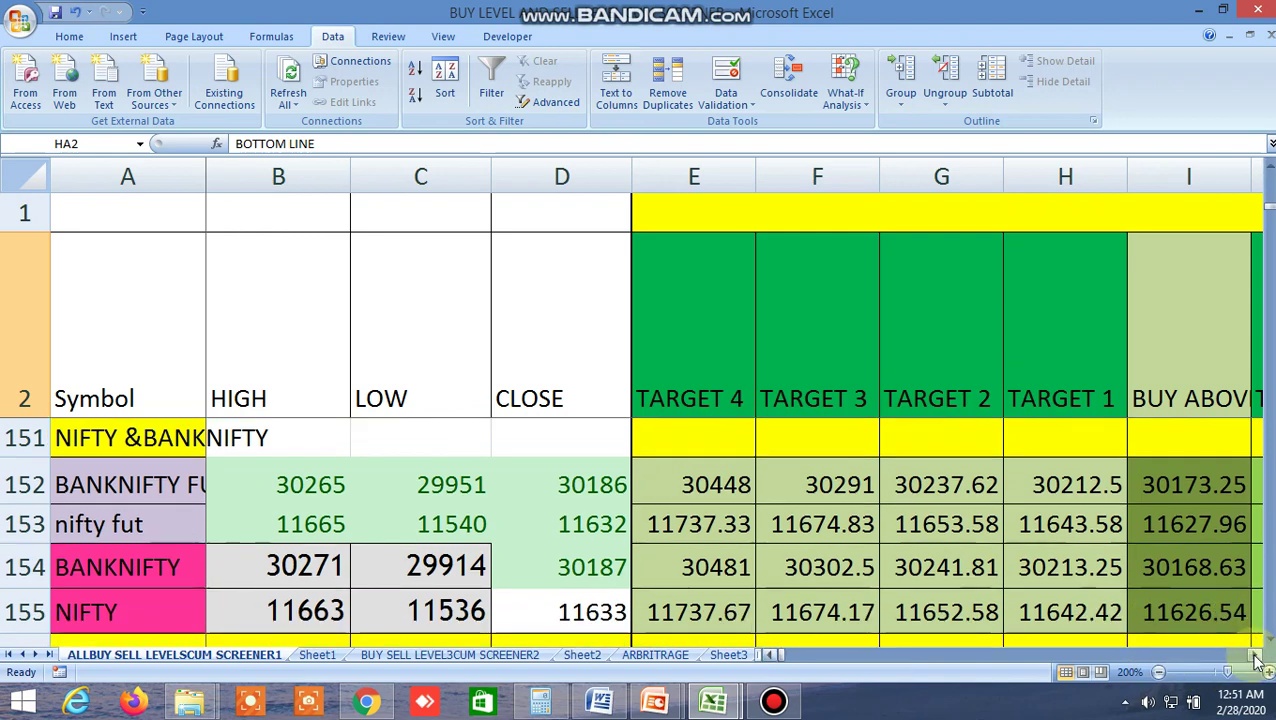
{"action": "left_click", "coordinate": [1255, 655]}
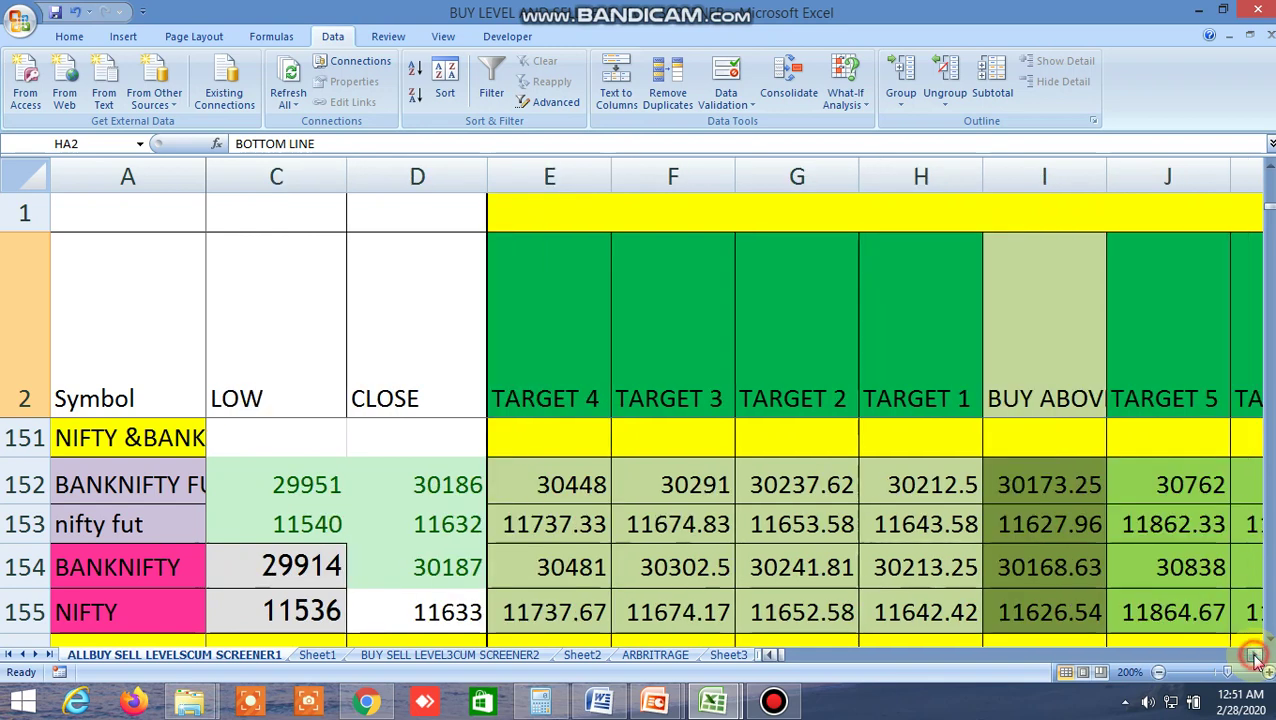
{"action": "left_click", "coordinate": [1255, 655]}
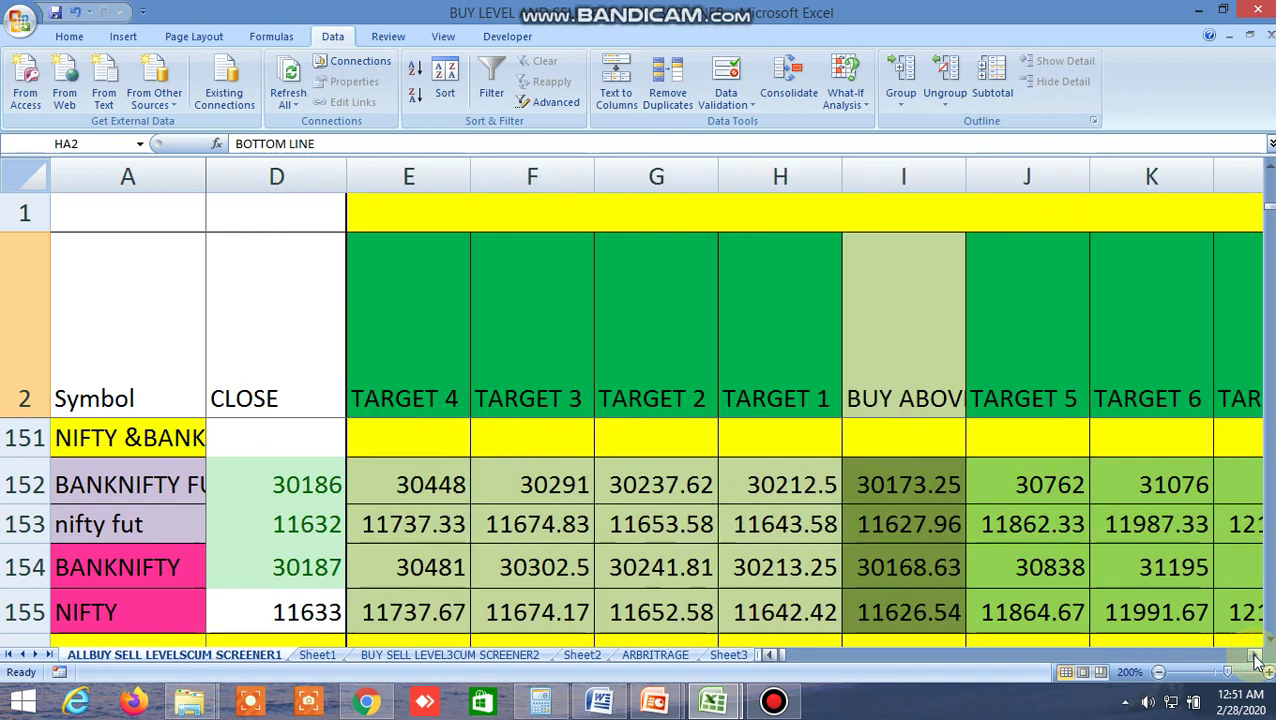
{"action": "left_click_drag", "start_coordinate": [1255, 655], "coordinate": [1257, 659]}
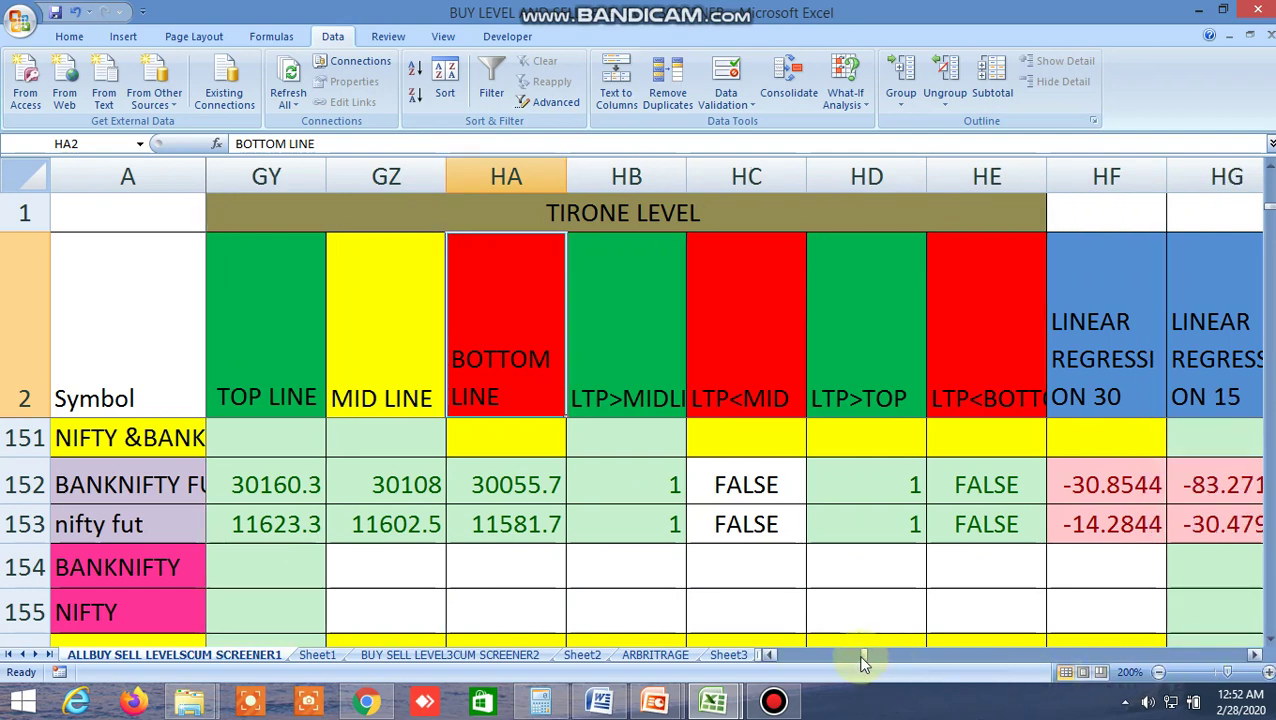
{"action": "left_click_drag", "start_coordinate": [864, 660], "coordinate": [775, 656]}
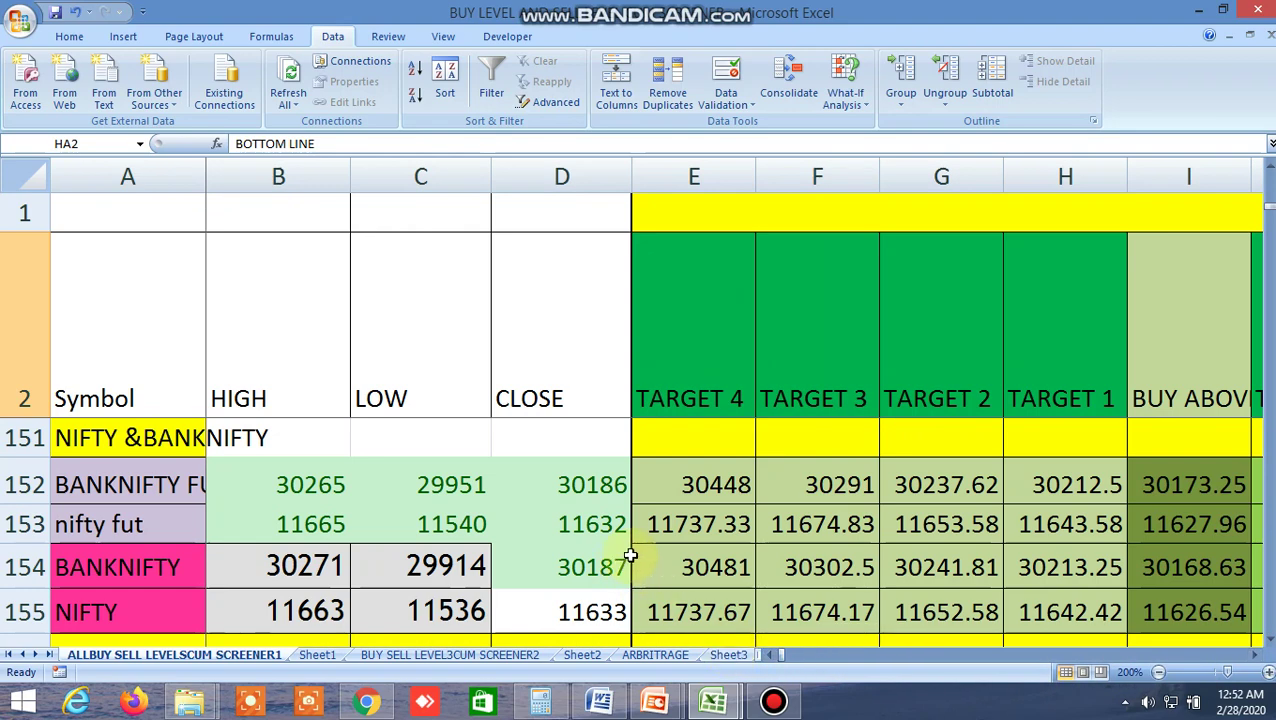
Step: Examine the commodity rows across to the linear regression and trend columns, plus the sell targets of the stock group starting with ACC in row 157
{"action": "scroll", "coordinate": [630, 555], "scroll_direction": "up", "scroll_amount": 2}
{"action": "scroll", "coordinate": [630, 555], "scroll_direction": "up", "scroll_amount": 1}
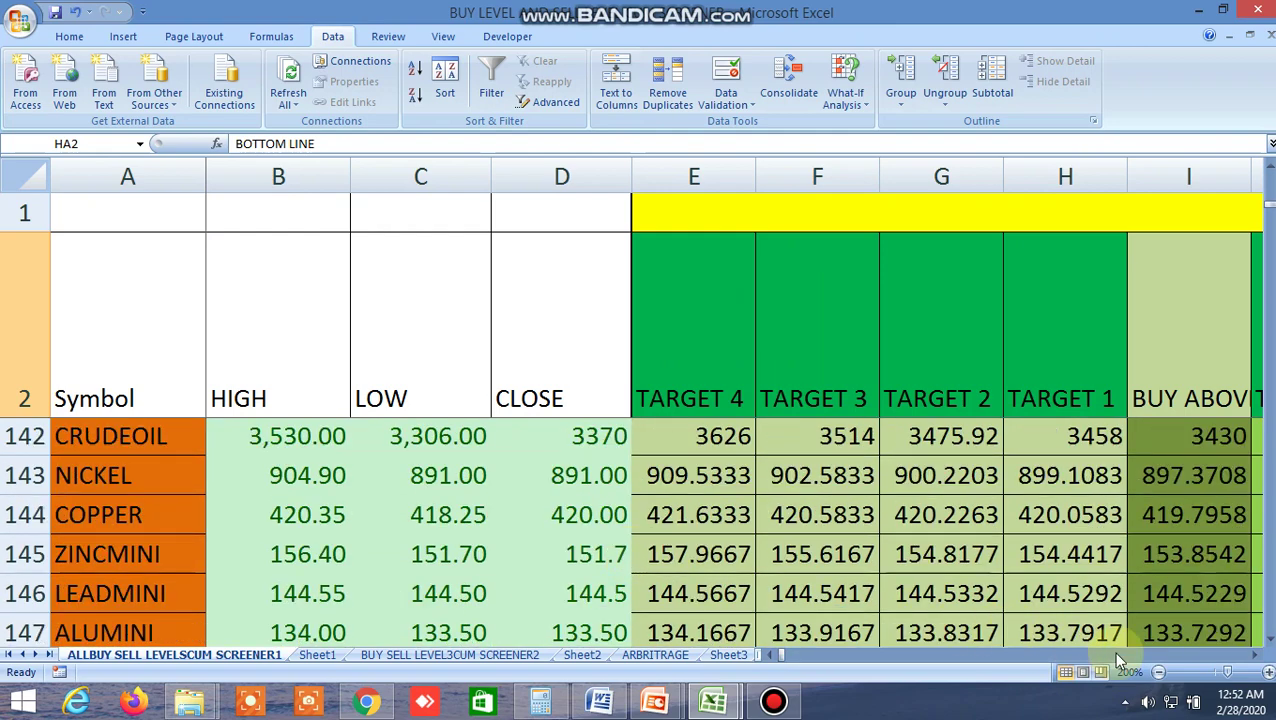
{"action": "left_click_drag", "start_coordinate": [1263, 655], "coordinate": [1252, 658]}
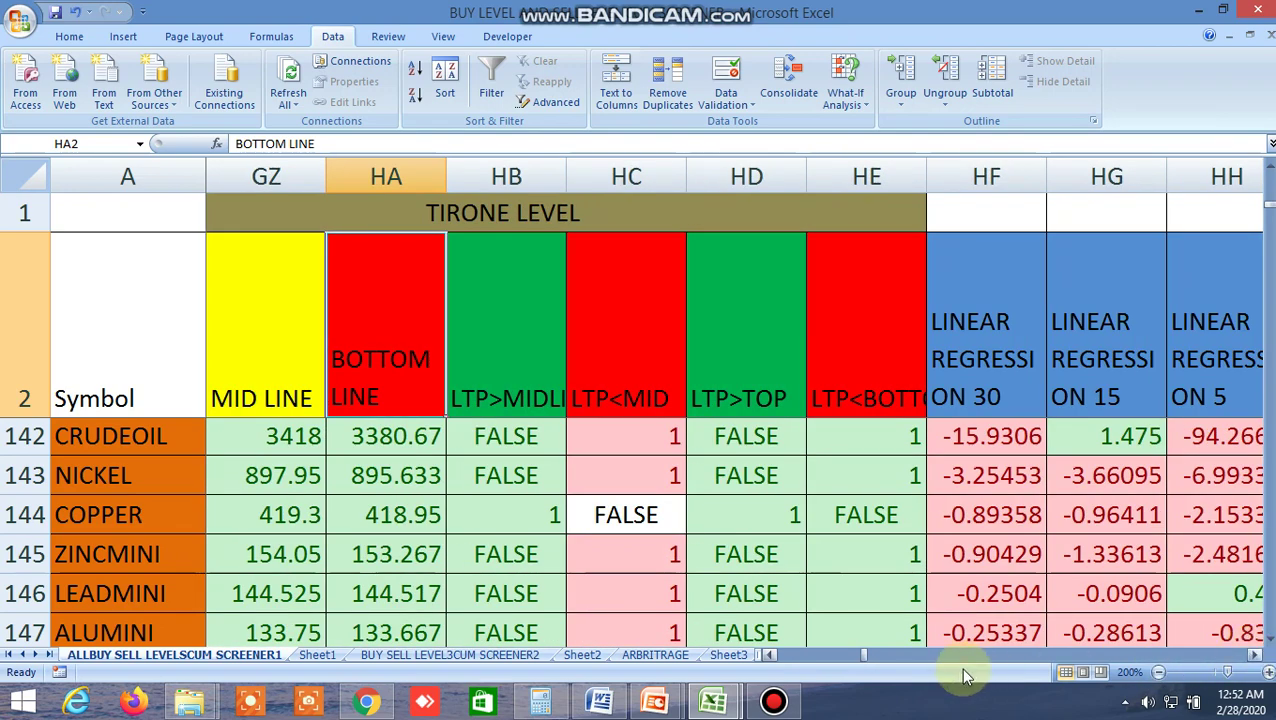
{"action": "left_click_drag", "start_coordinate": [868, 657], "coordinate": [792, 656]}
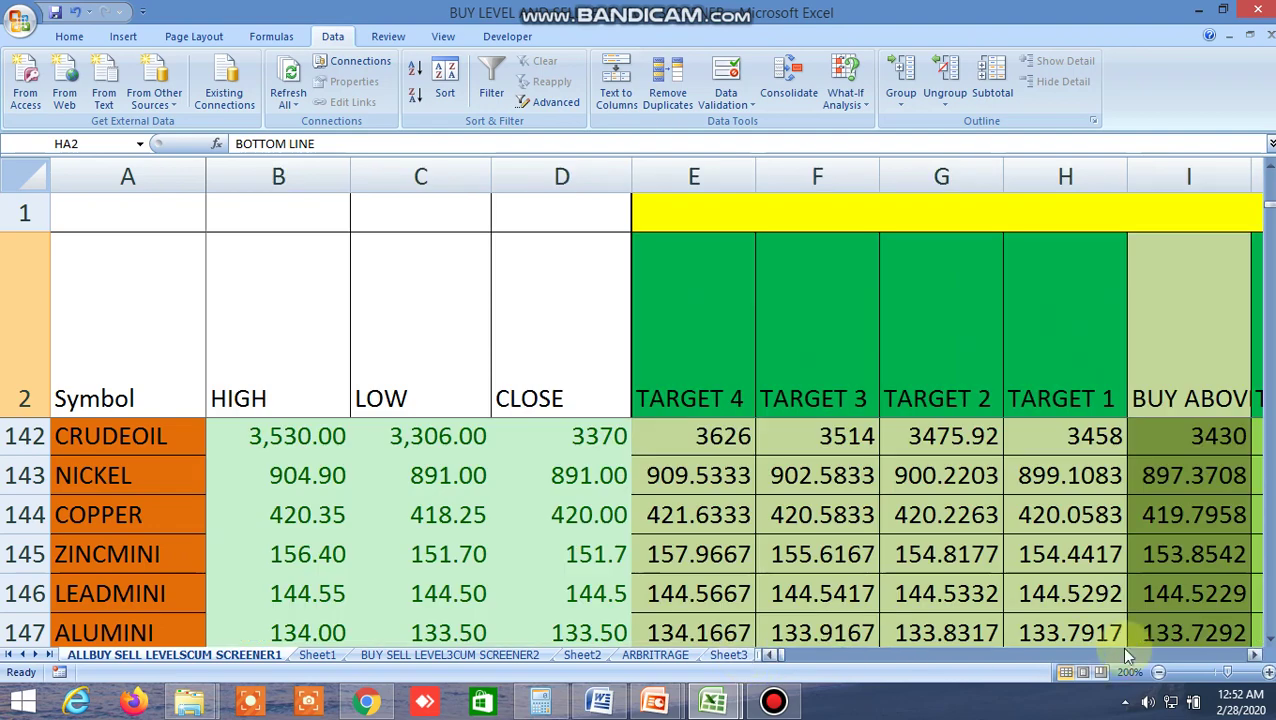
{"action": "left_click_drag", "start_coordinate": [1268, 645], "coordinate": [1262, 662]}
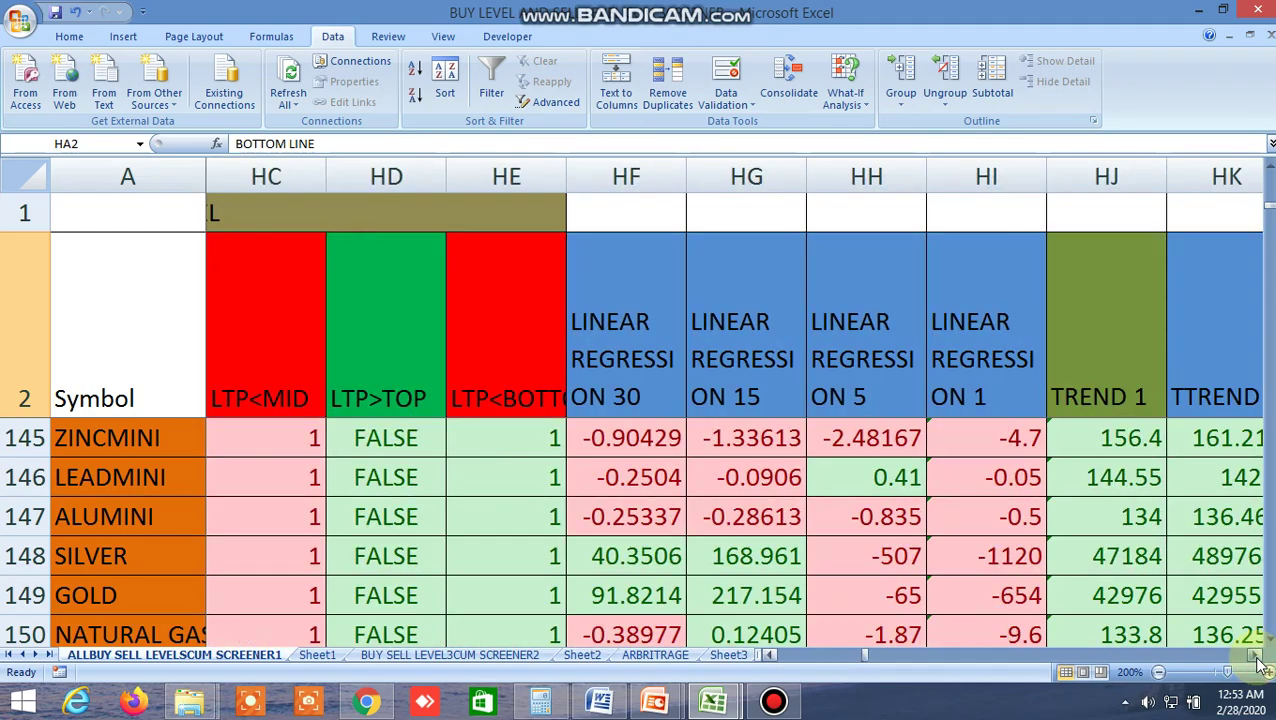
{"action": "left_click_drag", "start_coordinate": [866, 657], "coordinate": [766, 657]}
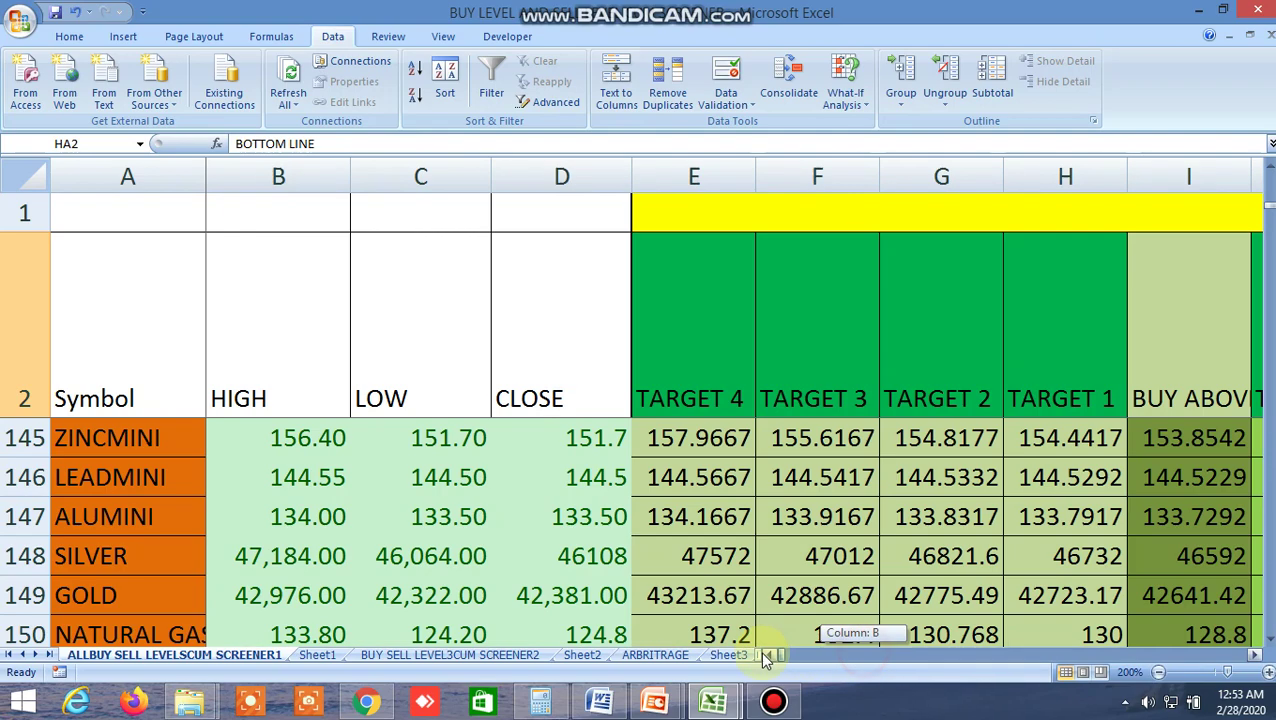
{"action": "scroll", "coordinate": [666, 520], "scroll_direction": "down", "scroll_amount": 4}
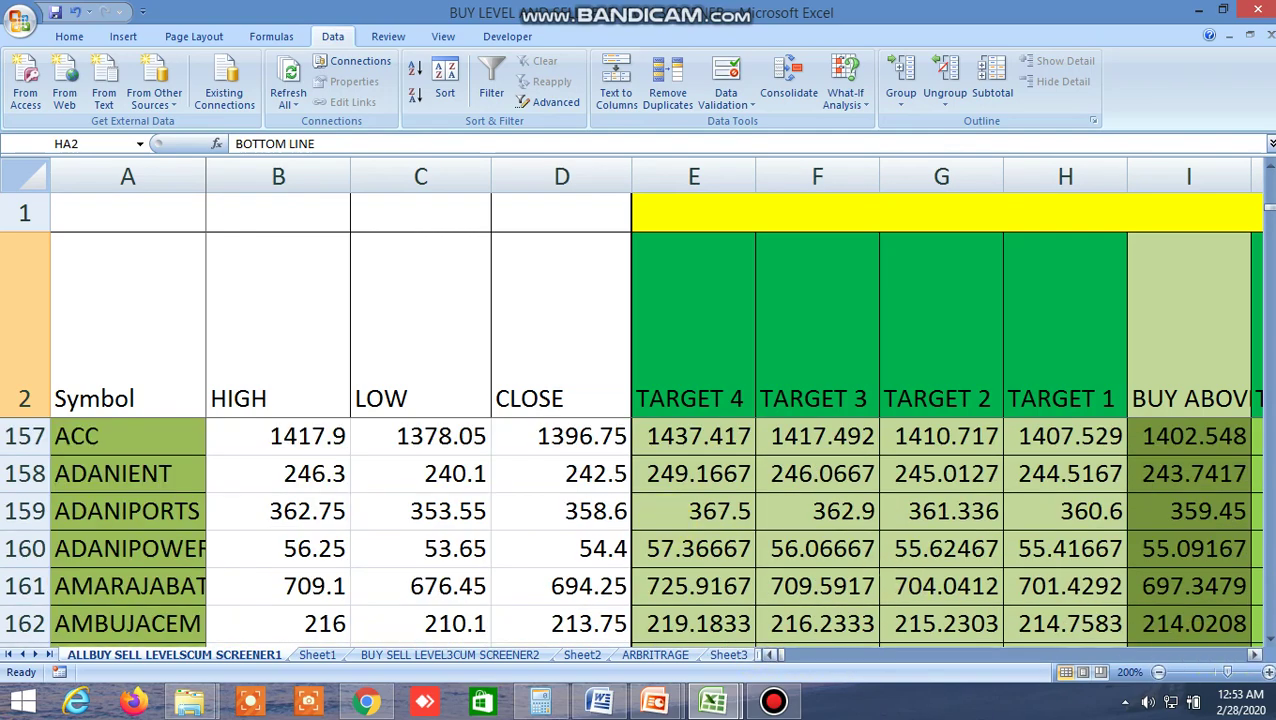
{"action": "left_click_drag", "start_coordinate": [1257, 657], "coordinate": [1257, 657]}
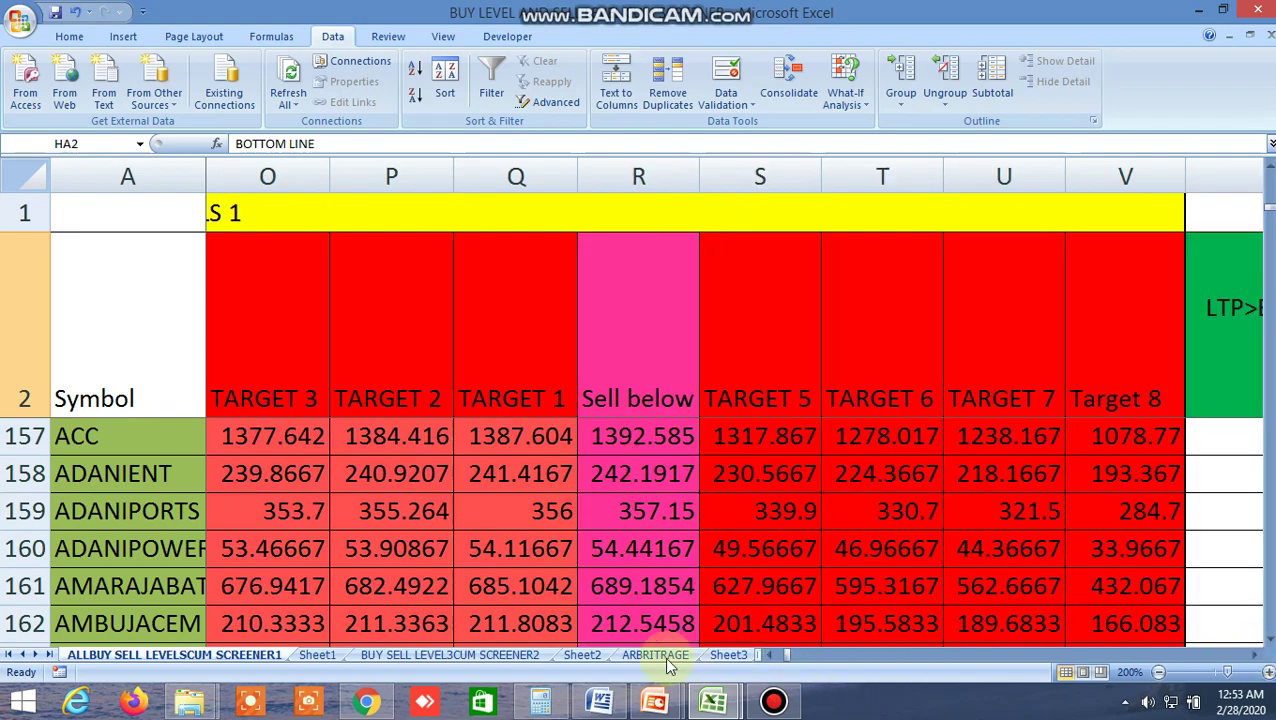
Step: Open the BUY SELL LEVEL3CUM SCREENER2 sheet and go to the first symbols of its list
{"action": "left_click", "coordinate": [520, 654]}
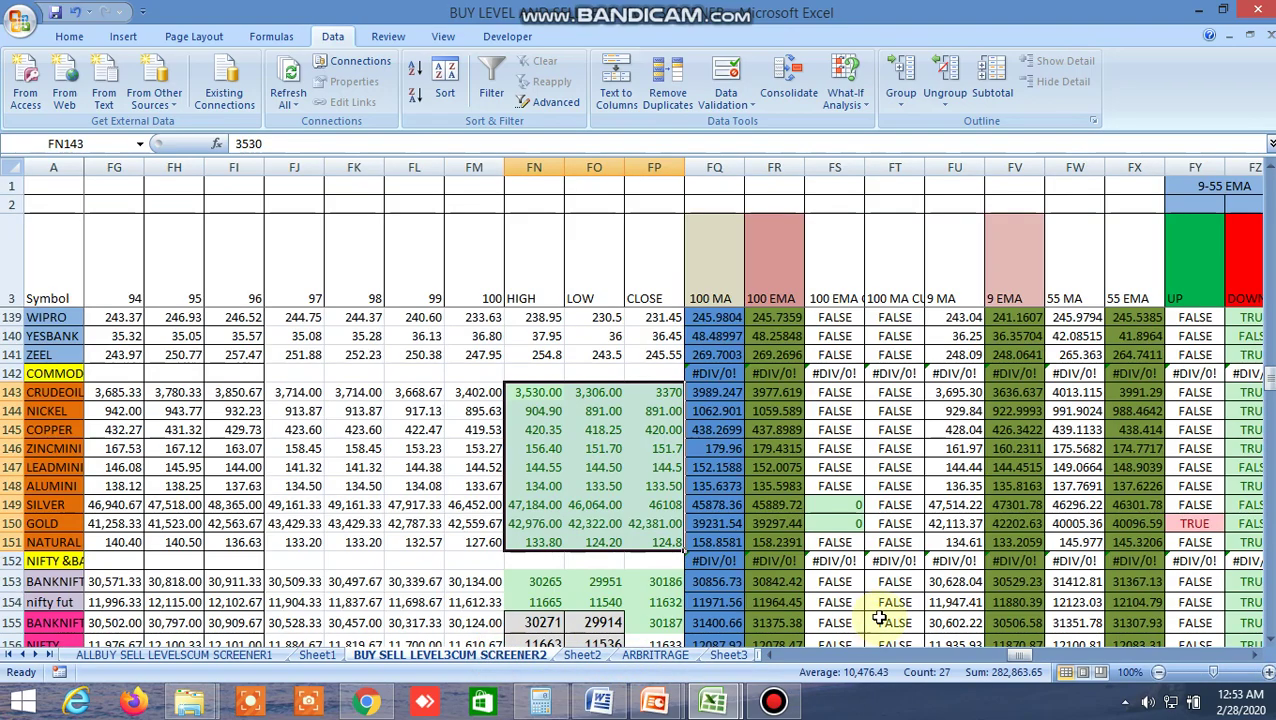
{"action": "scroll", "coordinate": [860, 500], "scroll_direction": "up", "scroll_amount": 3}
{"action": "scroll", "coordinate": [875, 490], "scroll_direction": "up", "scroll_amount": 20}
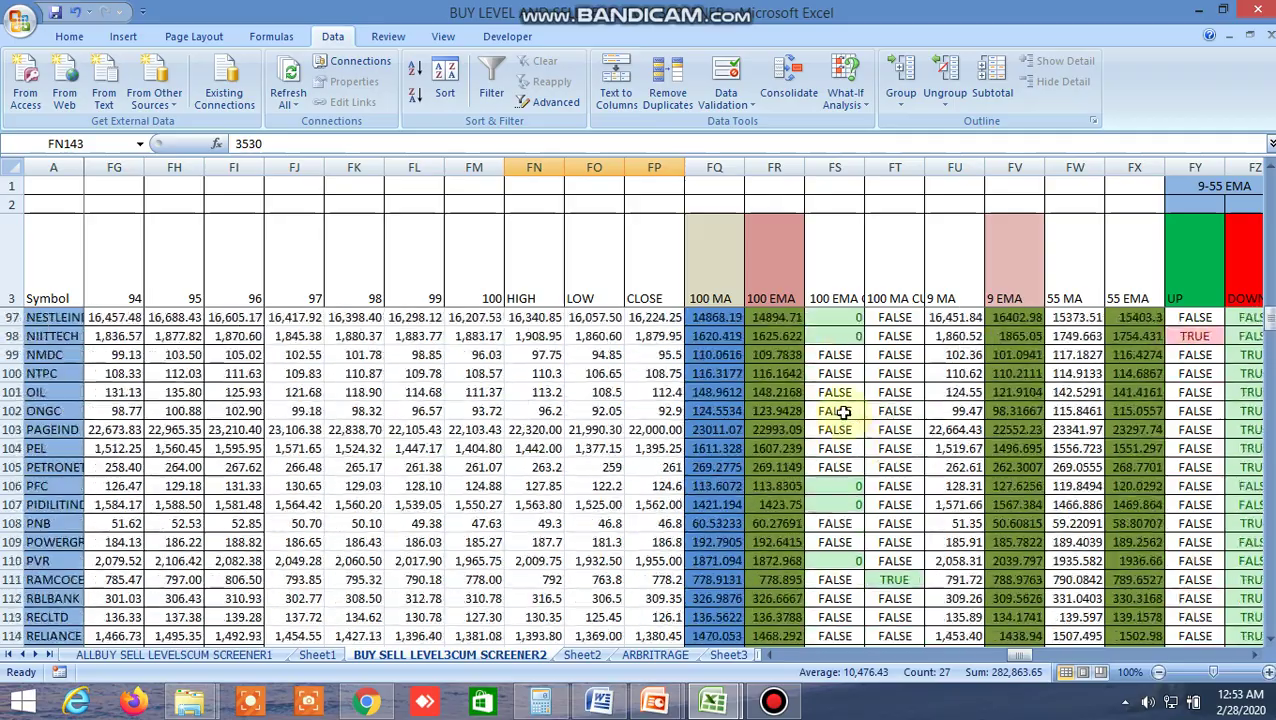
{"action": "scroll", "coordinate": [846, 396], "scroll_direction": "up", "scroll_amount": 18}
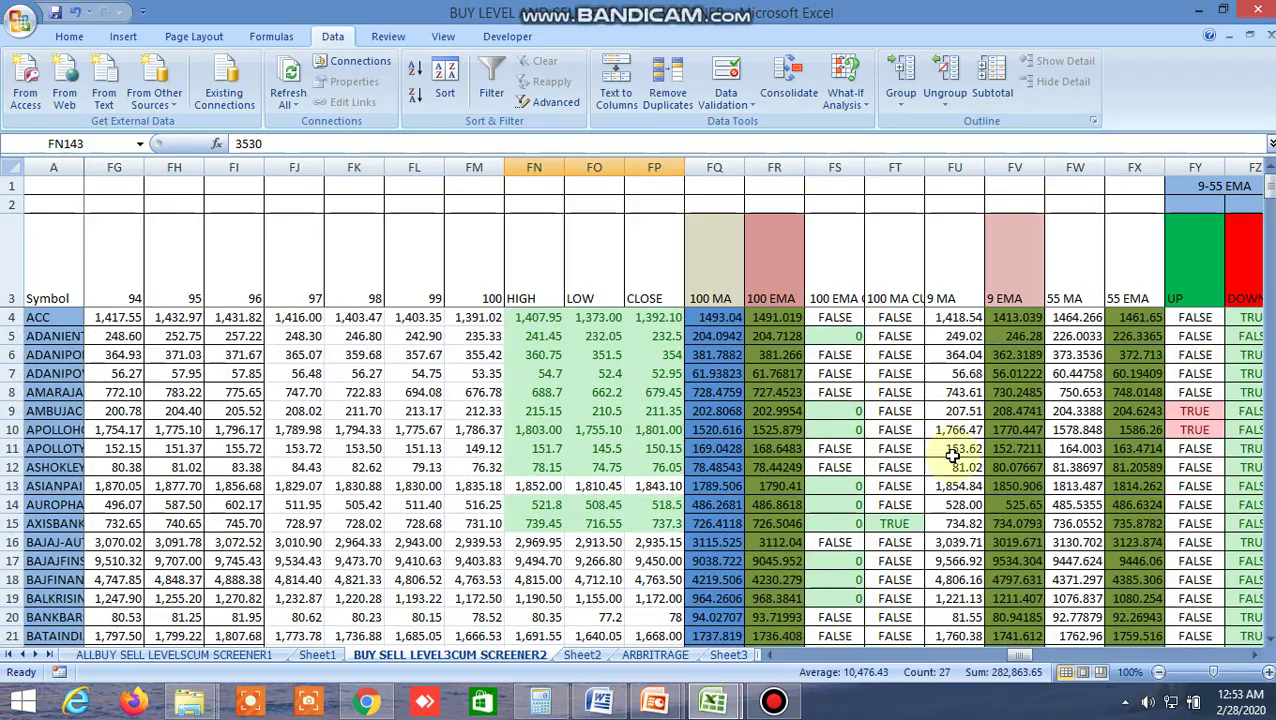
Step: Inspect the TRUE cells of column FT, beside the 100 EMA crossover column, for AXISBANK, CENTURYTEX, DLF, FEDERALBNK and HDFC
{"action": "scroll", "coordinate": [952, 445], "scroll_direction": "down", "scroll_amount": 1}
{"action": "left_click", "coordinate": [898, 469]}
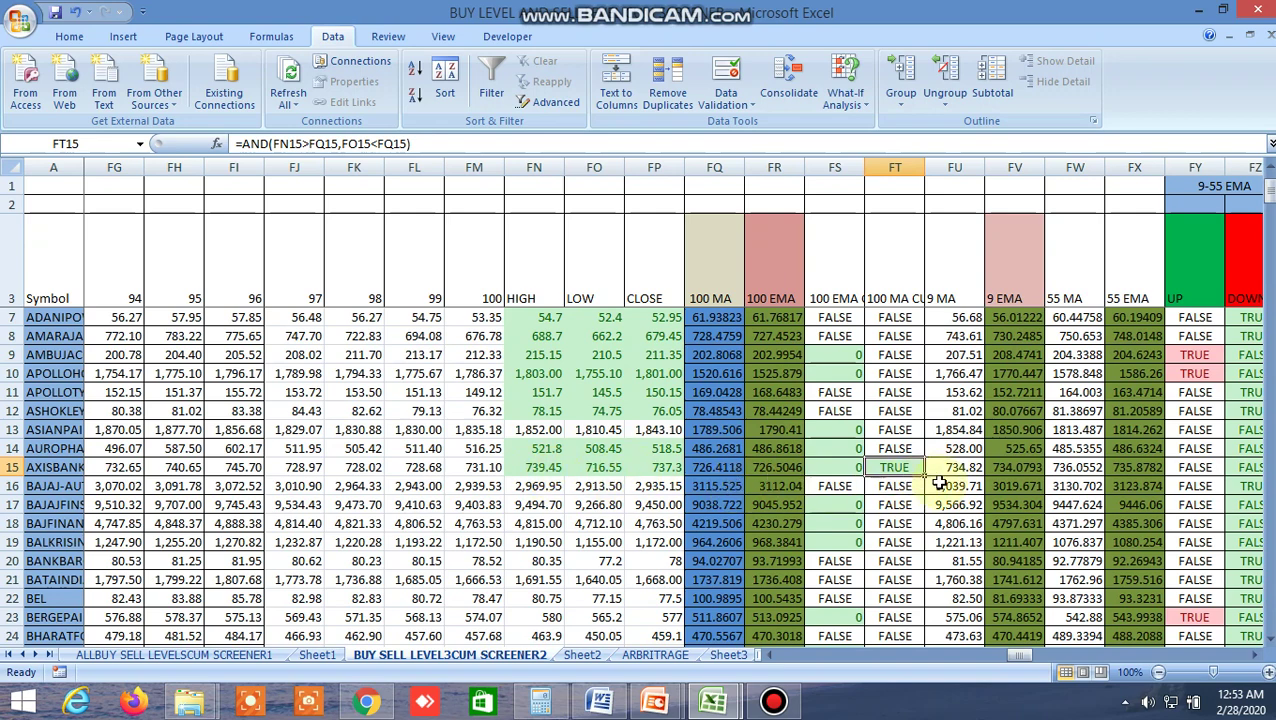
{"action": "scroll", "coordinate": [931, 498], "scroll_direction": "down", "scroll_amount": 2}
{"action": "scroll", "coordinate": [931, 498], "scroll_direction": "down", "scroll_amount": 2}
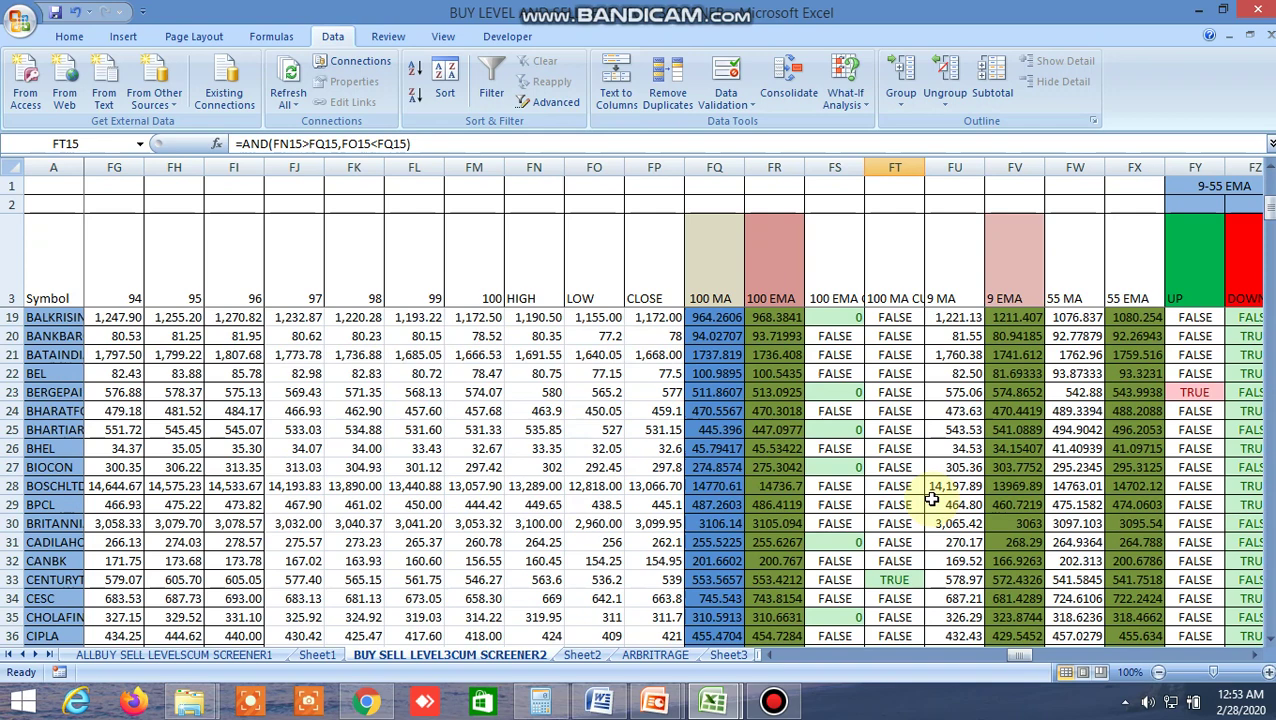
{"action": "left_click", "coordinate": [898, 580]}
{"action": "scroll", "coordinate": [942, 558], "scroll_direction": "down", "scroll_amount": 4}
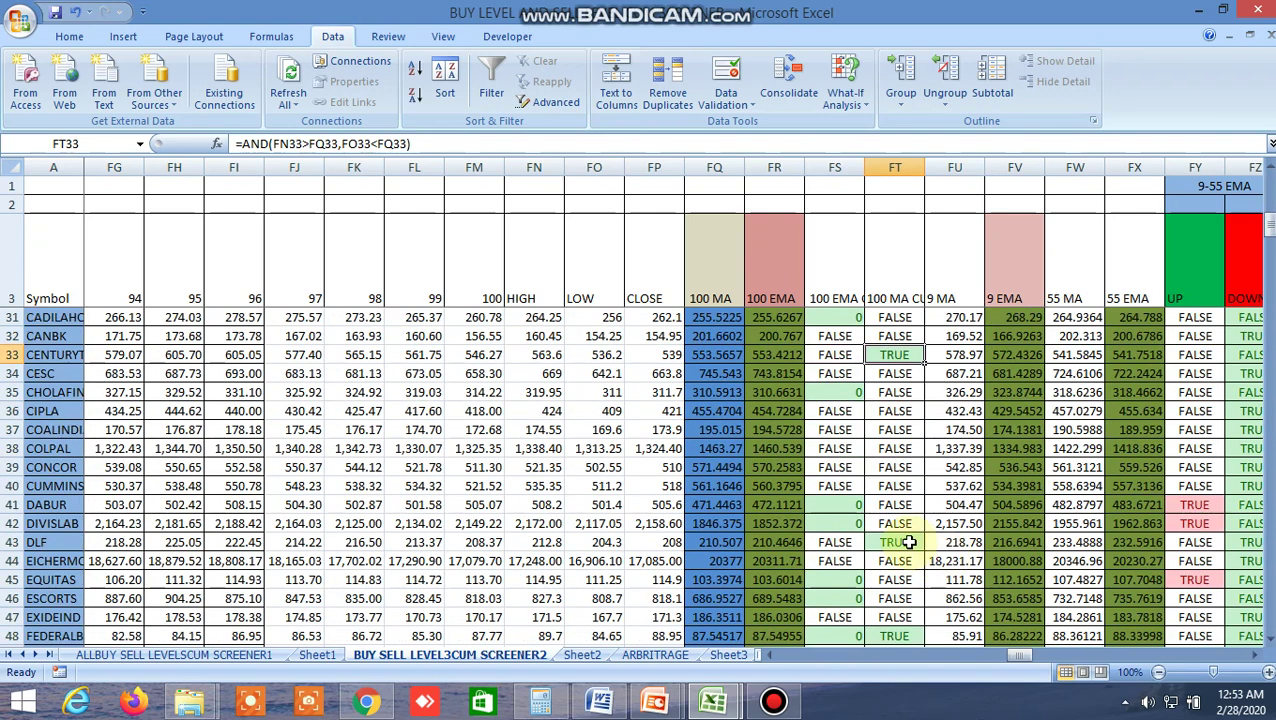
{"action": "left_click", "coordinate": [908, 542]}
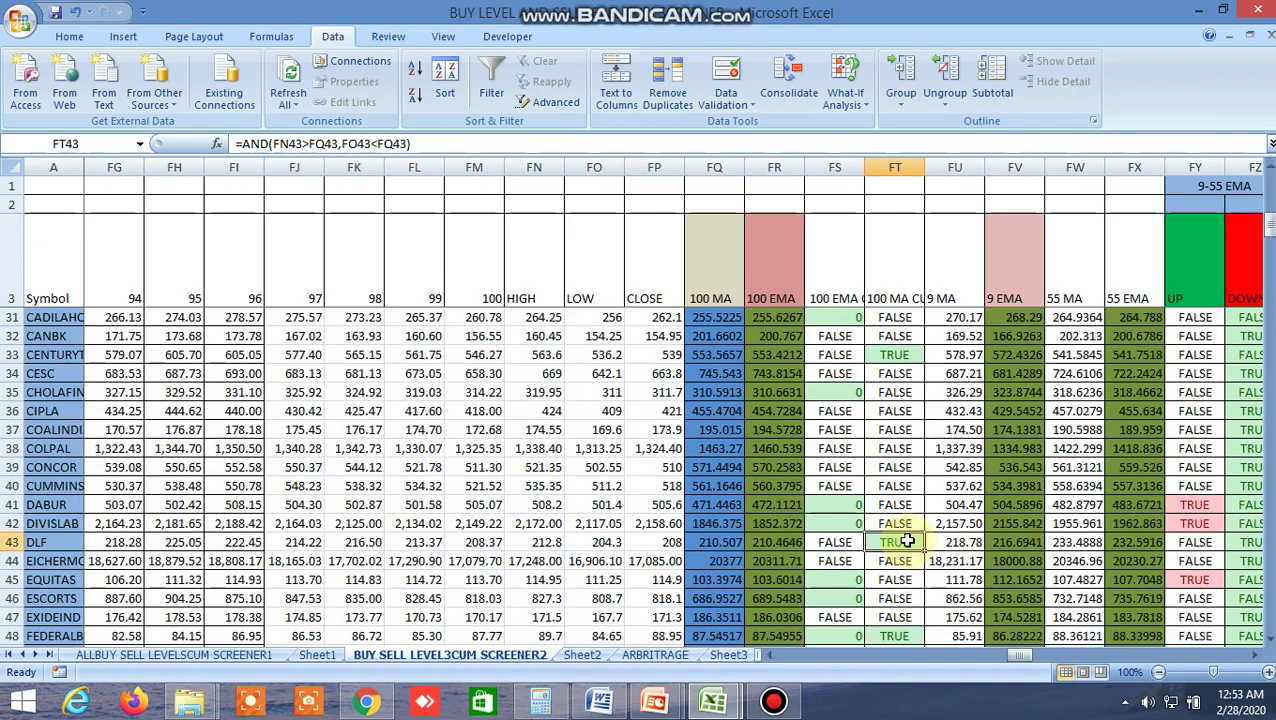
{"action": "scroll", "coordinate": [956, 525], "scroll_direction": "down", "scroll_amount": 2}
{"action": "left_click", "coordinate": [906, 525]}
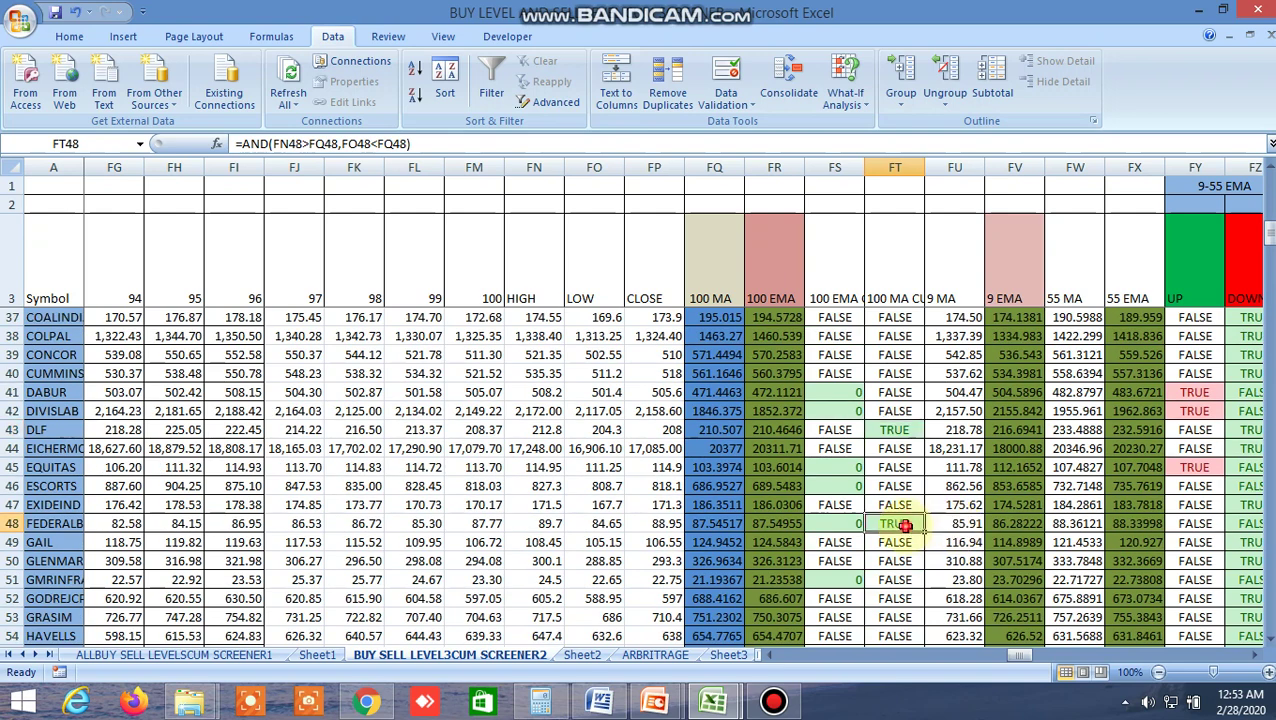
{"action": "scroll", "coordinate": [913, 541], "scroll_direction": "down", "scroll_amount": 3}
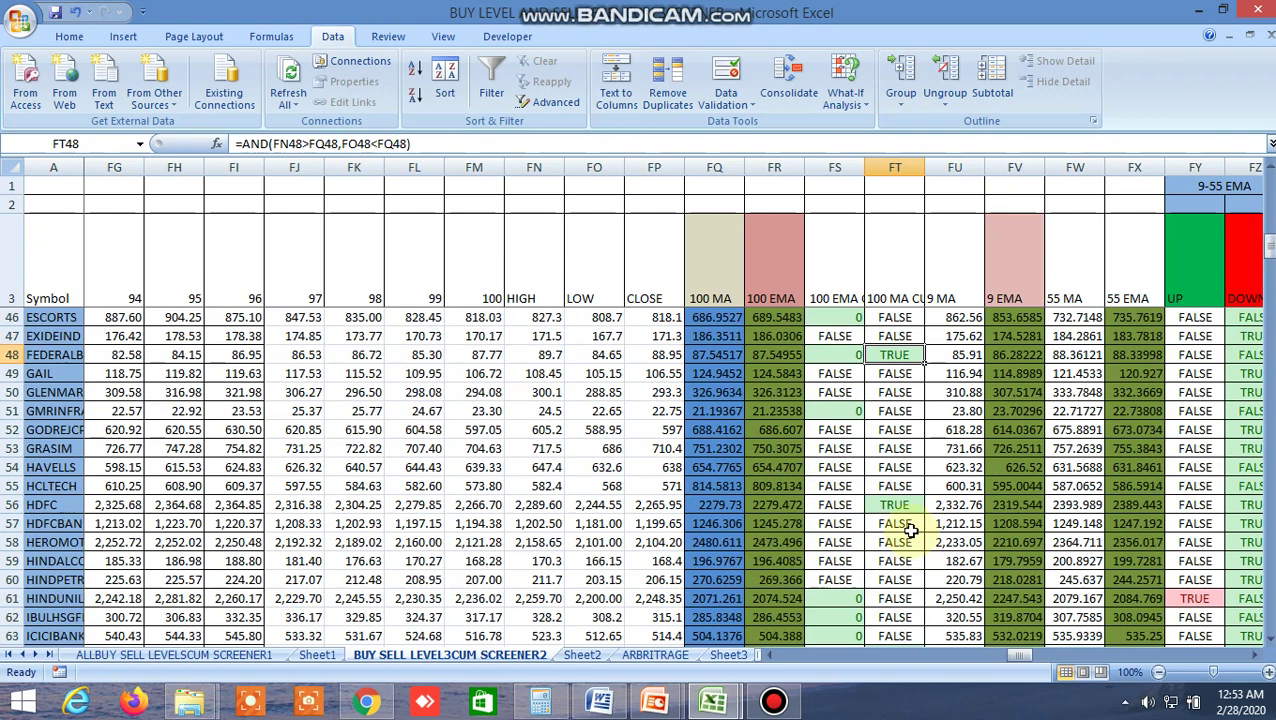
{"action": "left_click", "coordinate": [903, 508]}
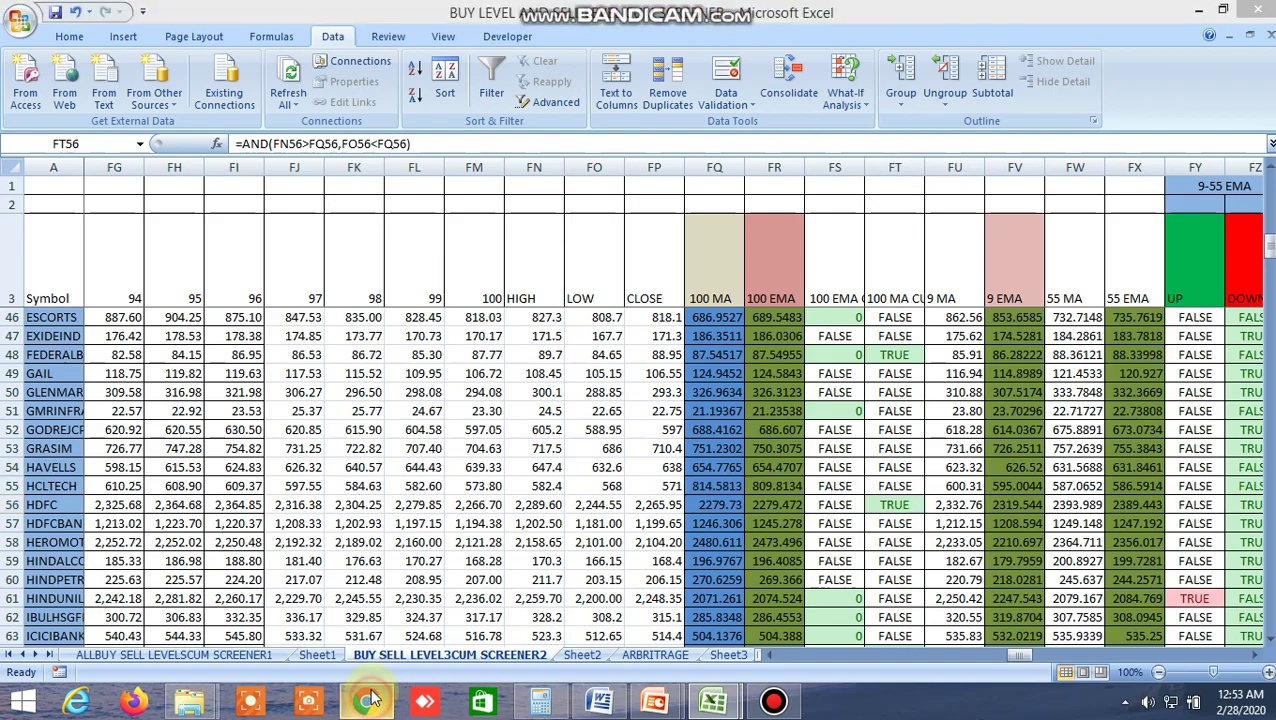
Step: Switch to the Kite chart in Chrome and load the AXISBANK chart from NSE
{"action": "left_click", "coordinate": [369, 703]}
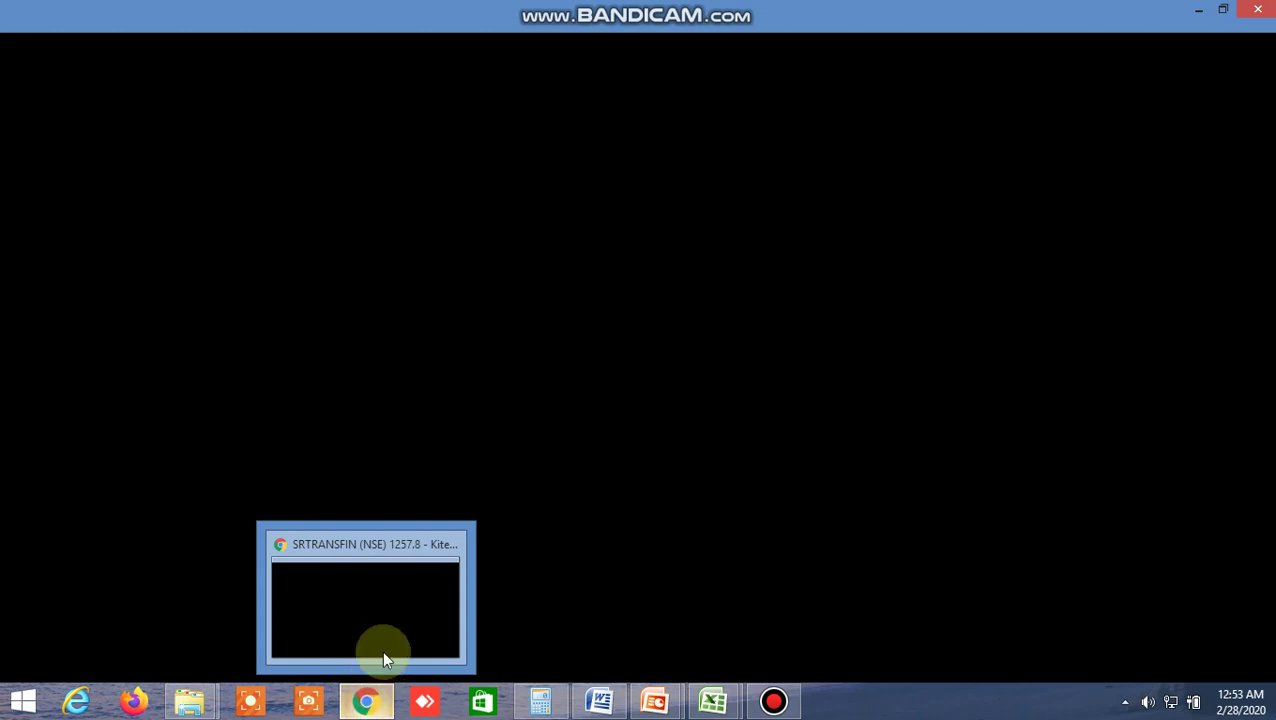
{"action": "left_click", "coordinate": [383, 620]}
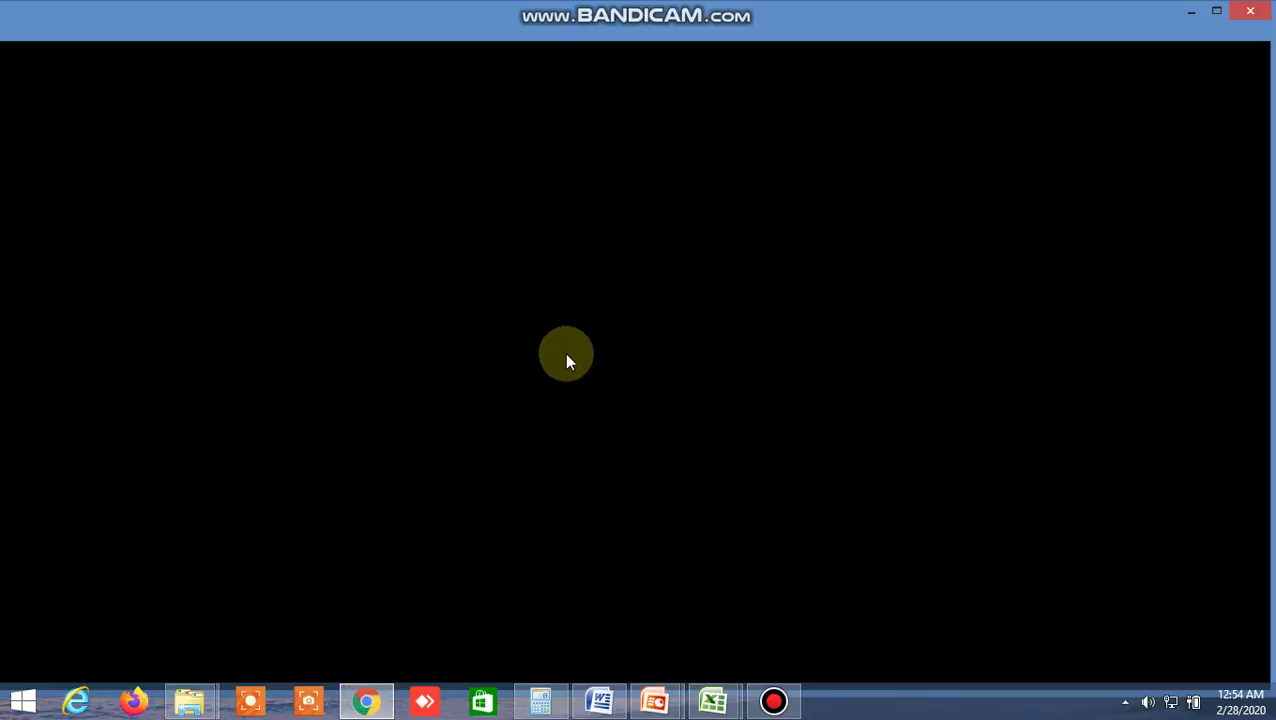
{"action": "mouse_move", "coordinate": [713, 700]}
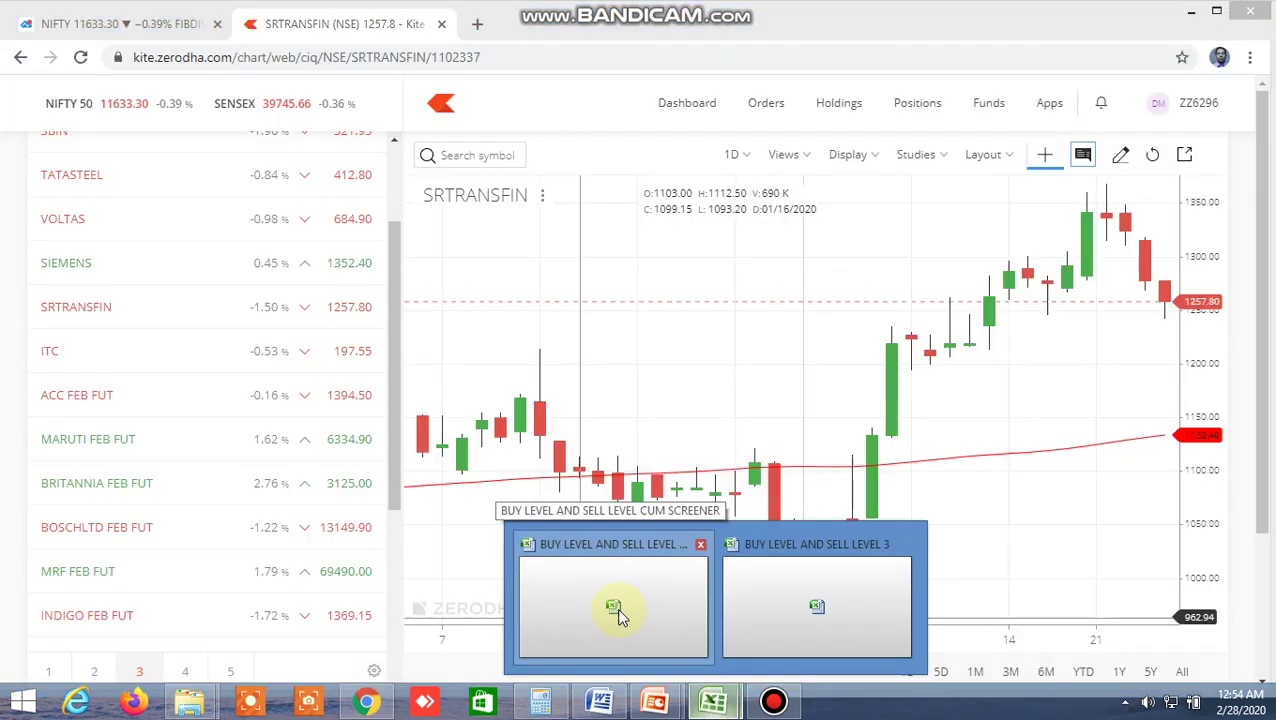
{"action": "left_click", "coordinate": [479, 154]}
{"action": "type", "text": "a"}
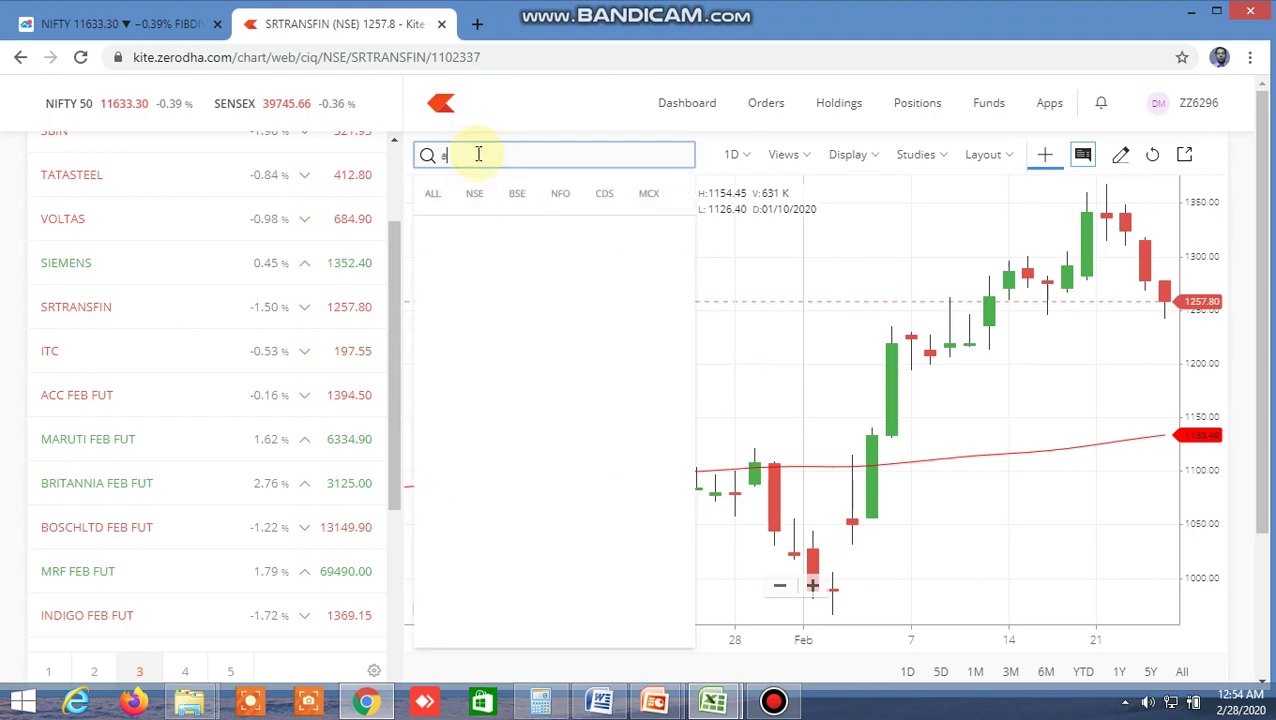
{"action": "type", "text": "xis"}
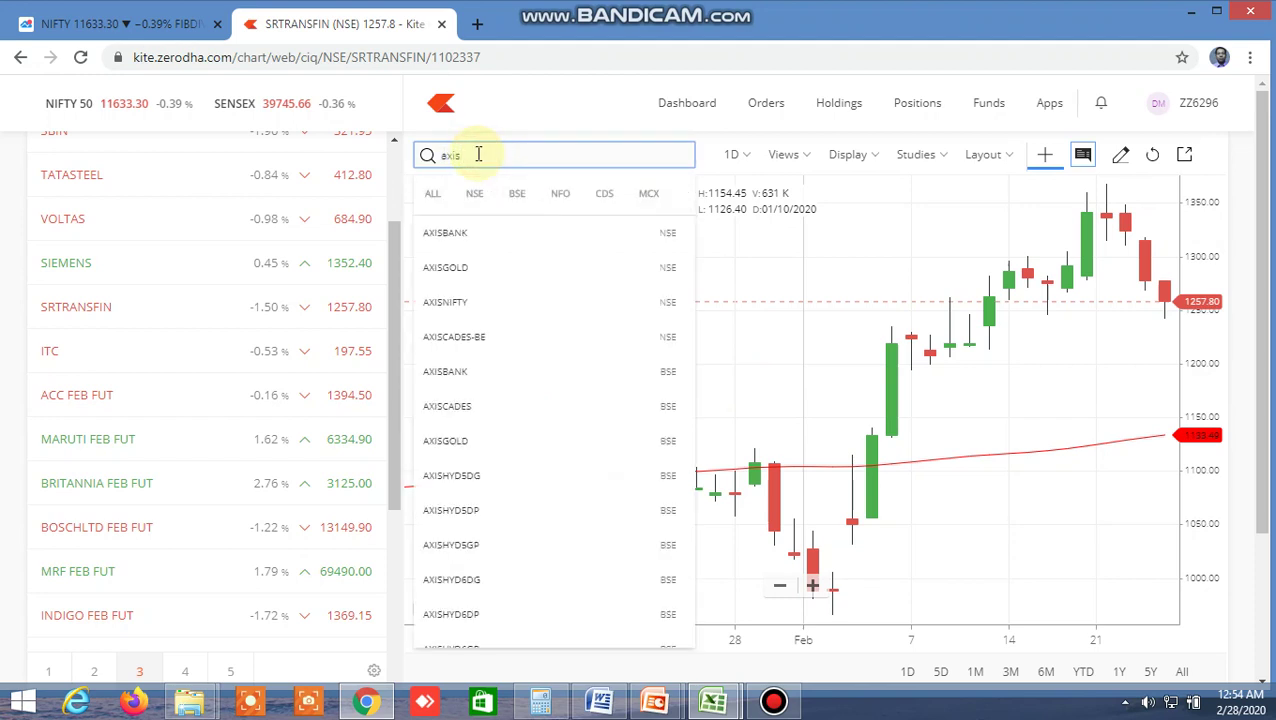
{"action": "left_click", "coordinate": [464, 236]}
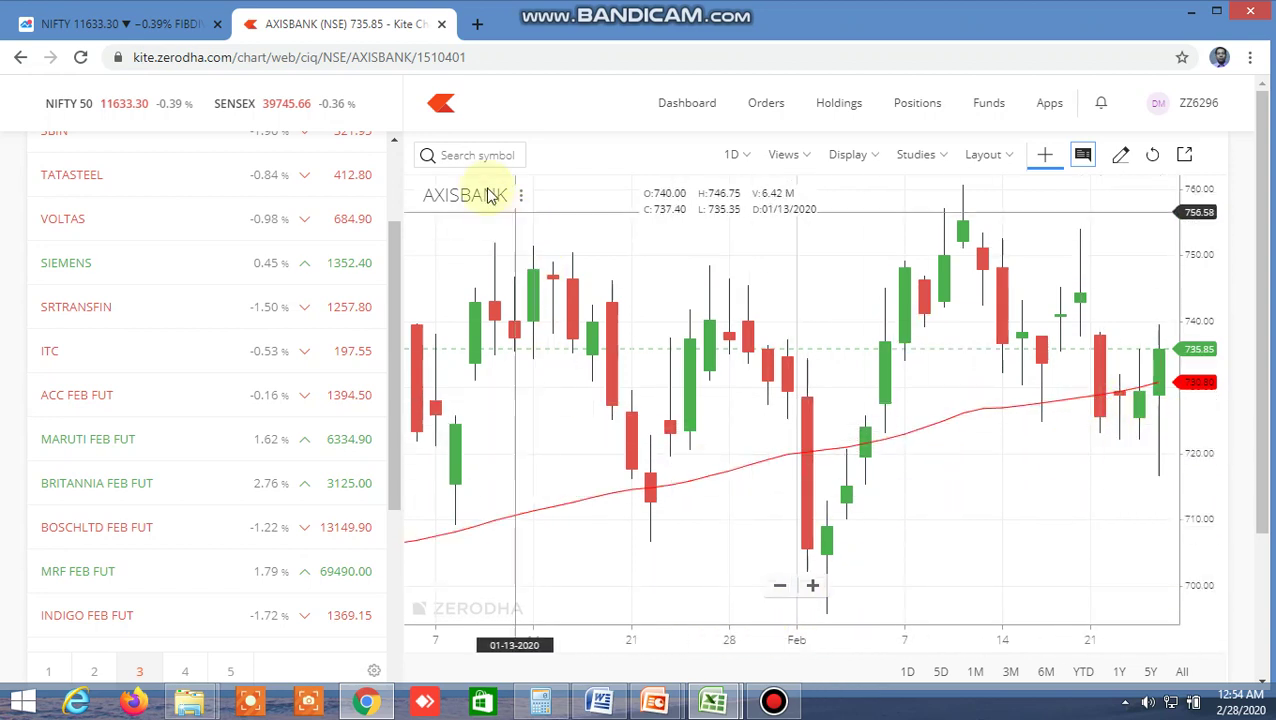
Step: Search the Kite chart for centur and load the CENTURYTEX chart from NSE
{"action": "left_click", "coordinate": [470, 155]}
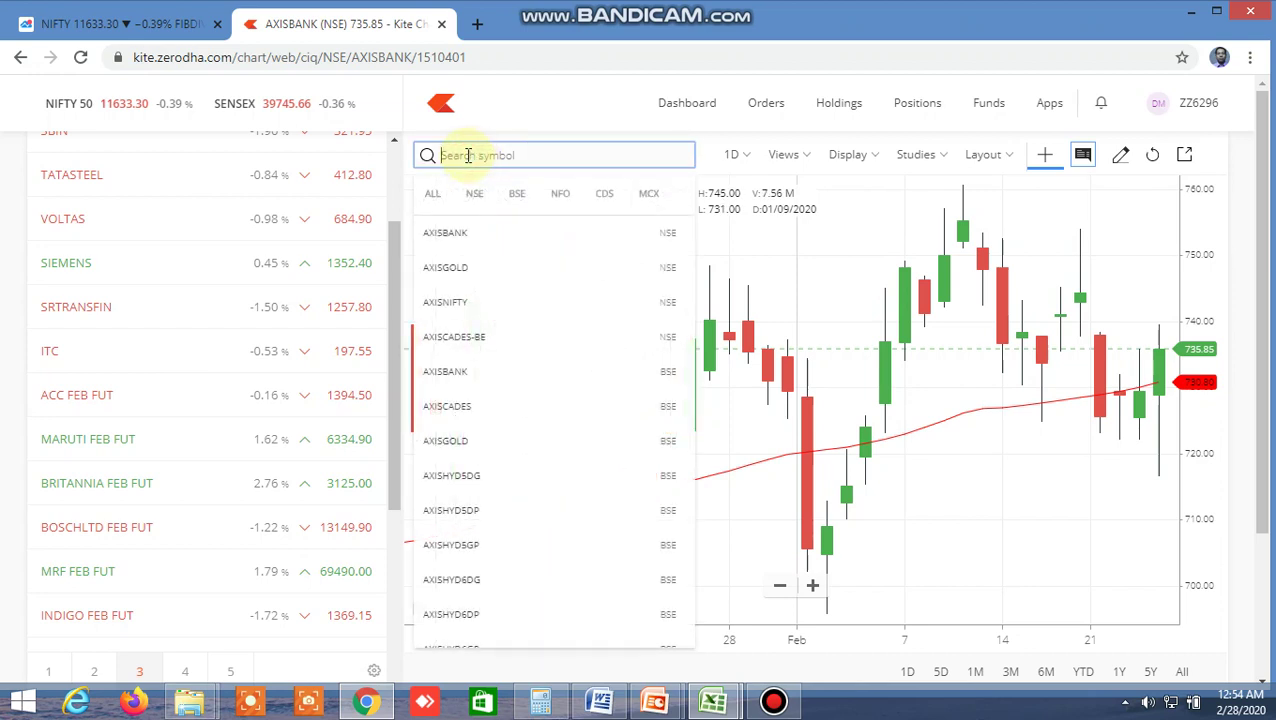
{"action": "type", "text": "cent"}
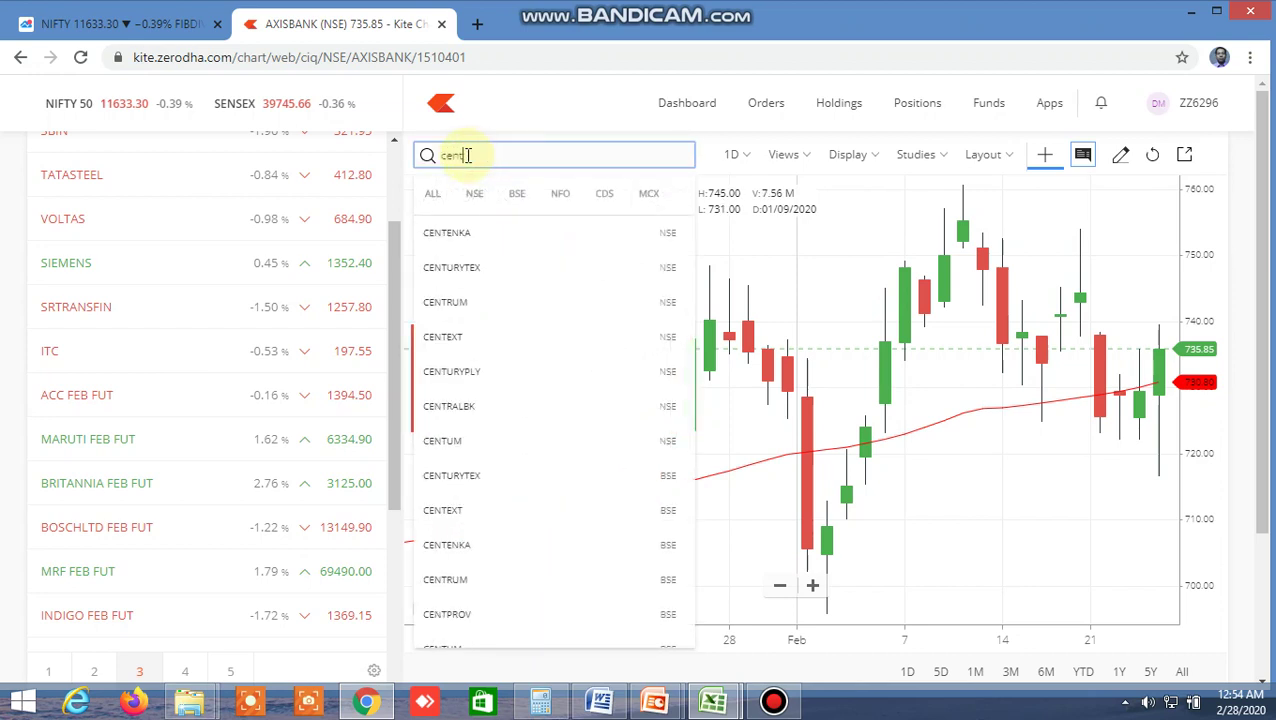
{"action": "type", "text": "ur"}
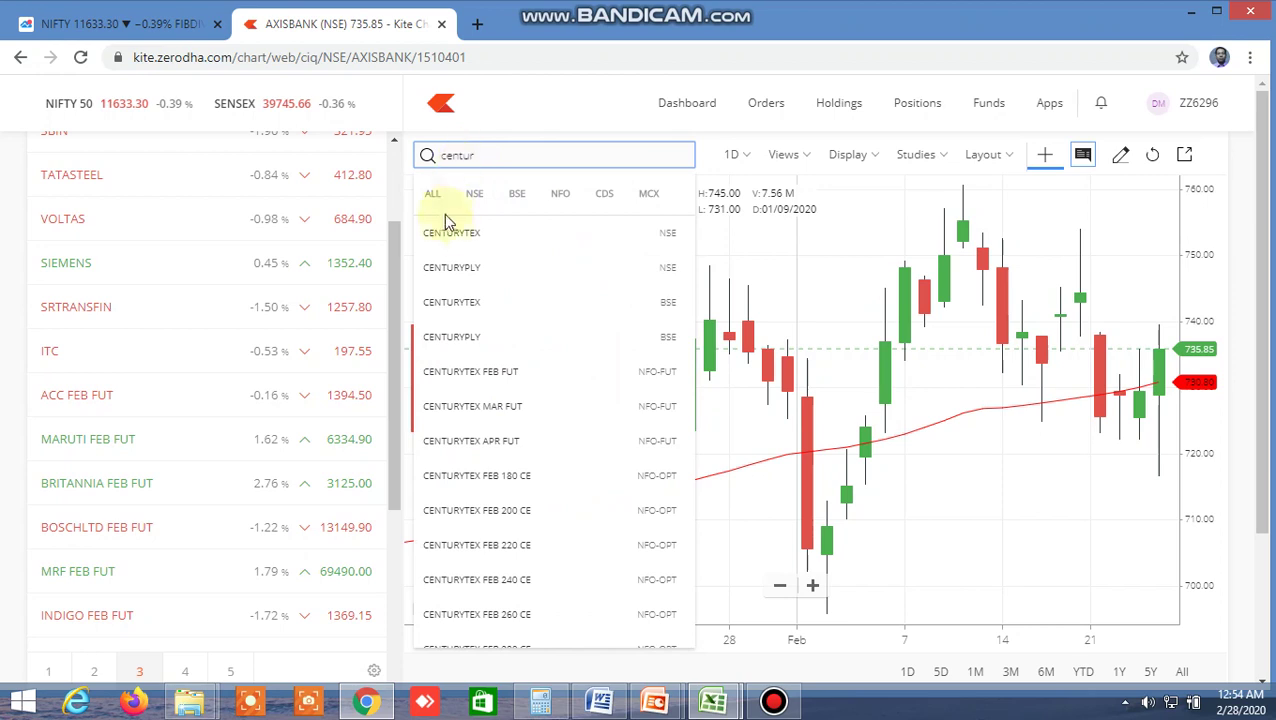
{"action": "left_click", "coordinate": [446, 230]}
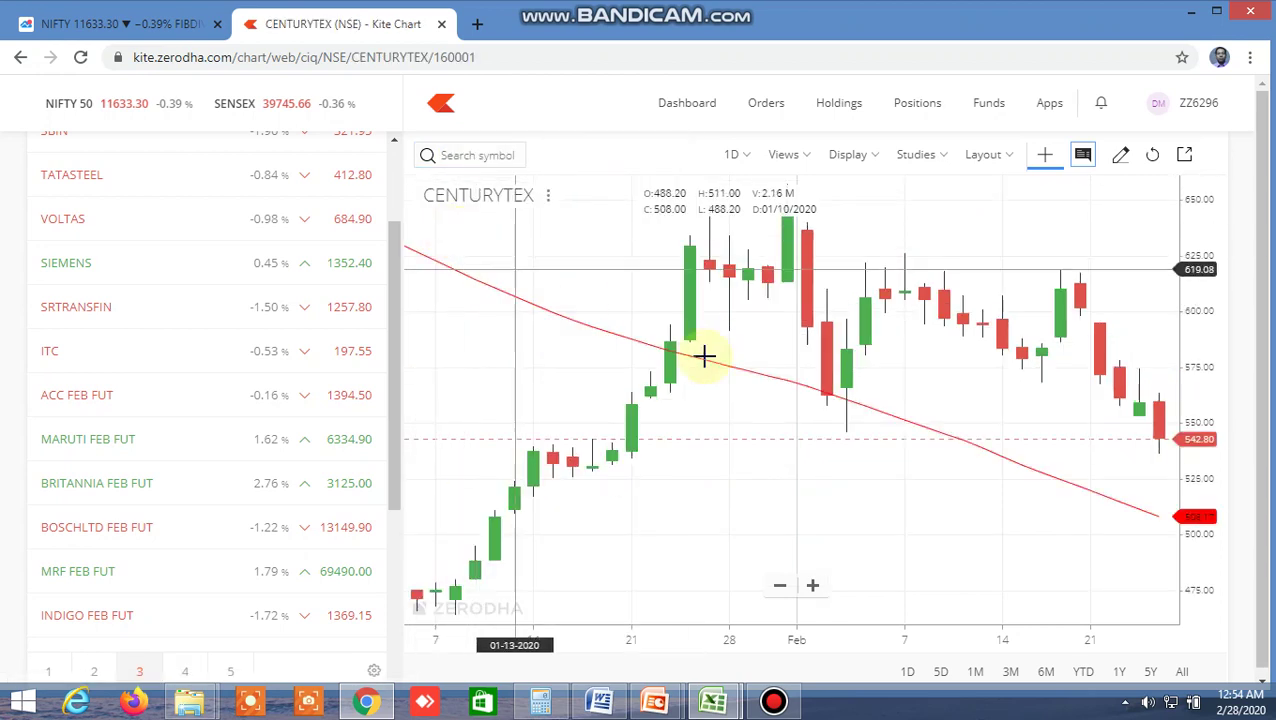
Step: Switch back to the Excel screener and inspect the TRUE cell in column FT for the symbol in row 64
{"action": "mouse_move", "coordinate": [737, 710]}
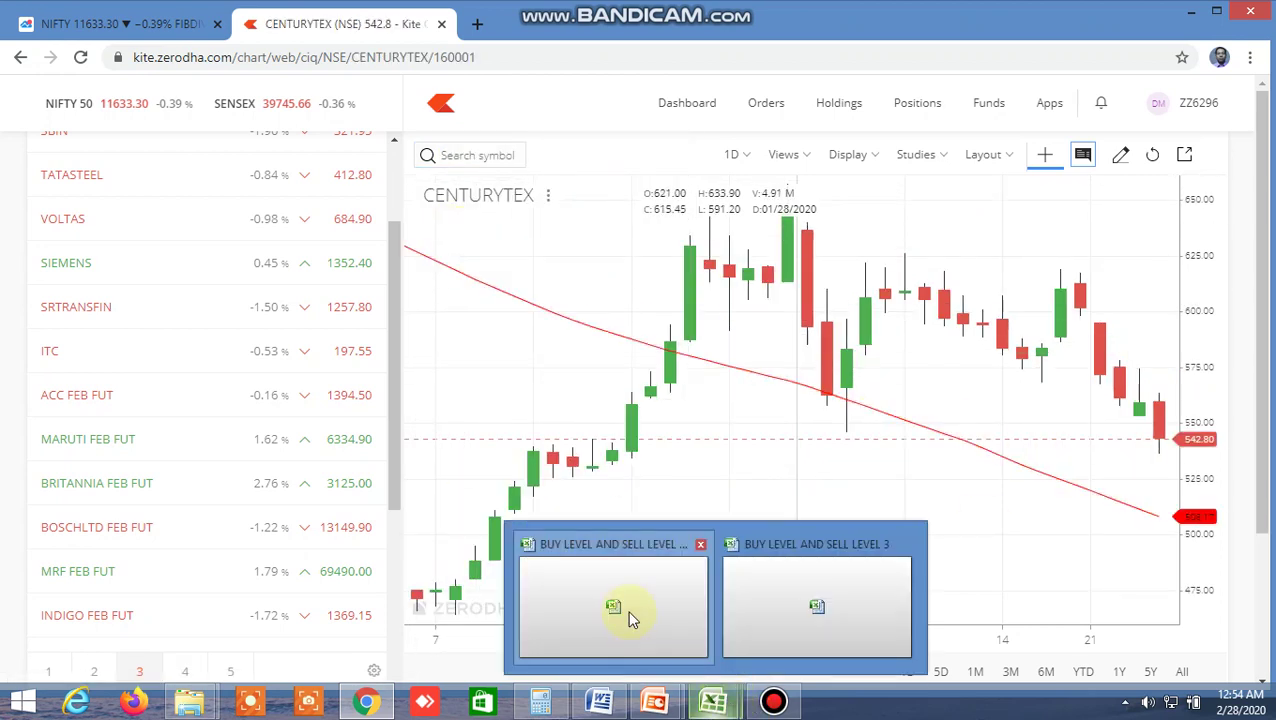
{"action": "left_click", "coordinate": [633, 606]}
{"action": "scroll", "coordinate": [884, 545], "scroll_direction": "down", "scroll_amount": 3}
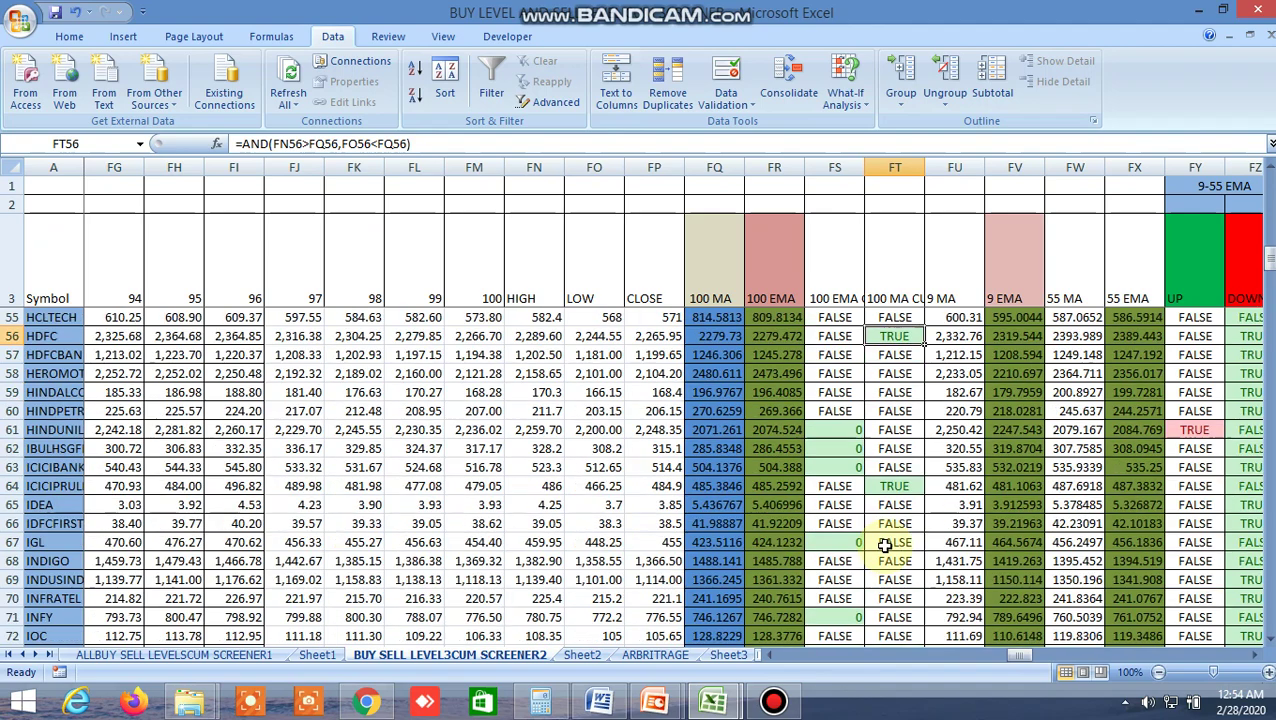
{"action": "left_click", "coordinate": [891, 485]}
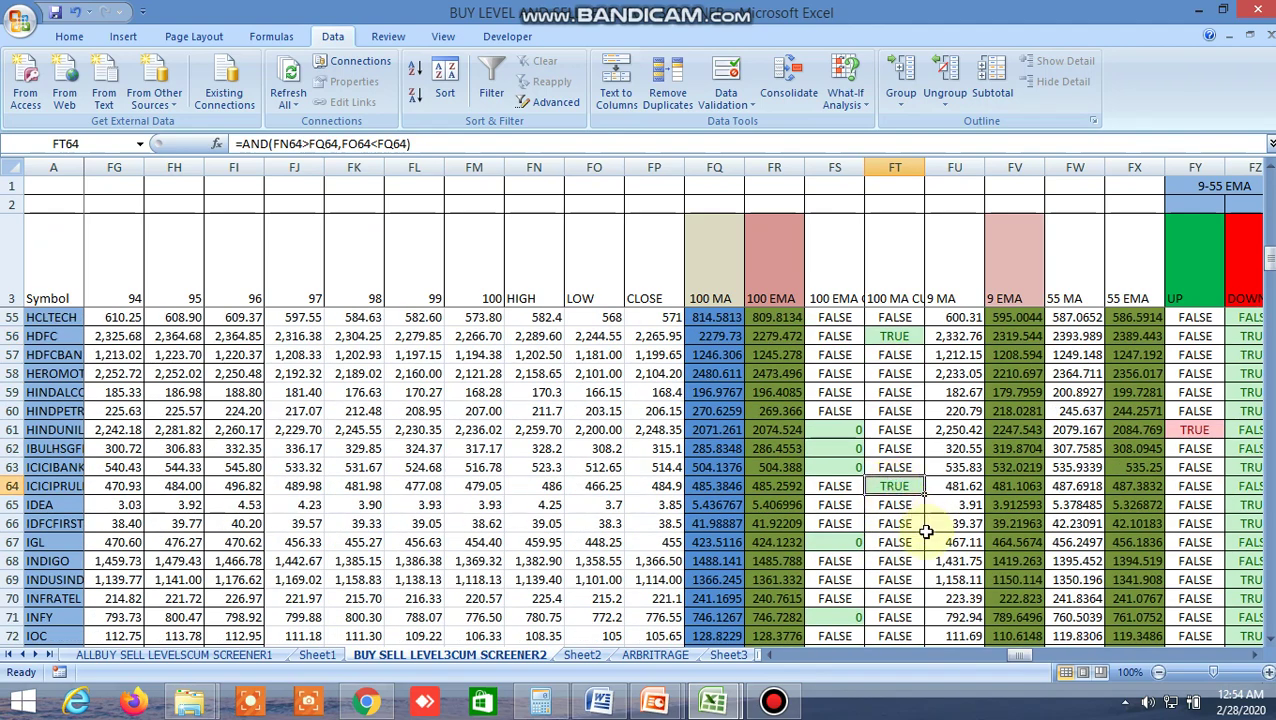
{"action": "scroll", "coordinate": [926, 532], "scroll_direction": "up", "scroll_amount": 7}
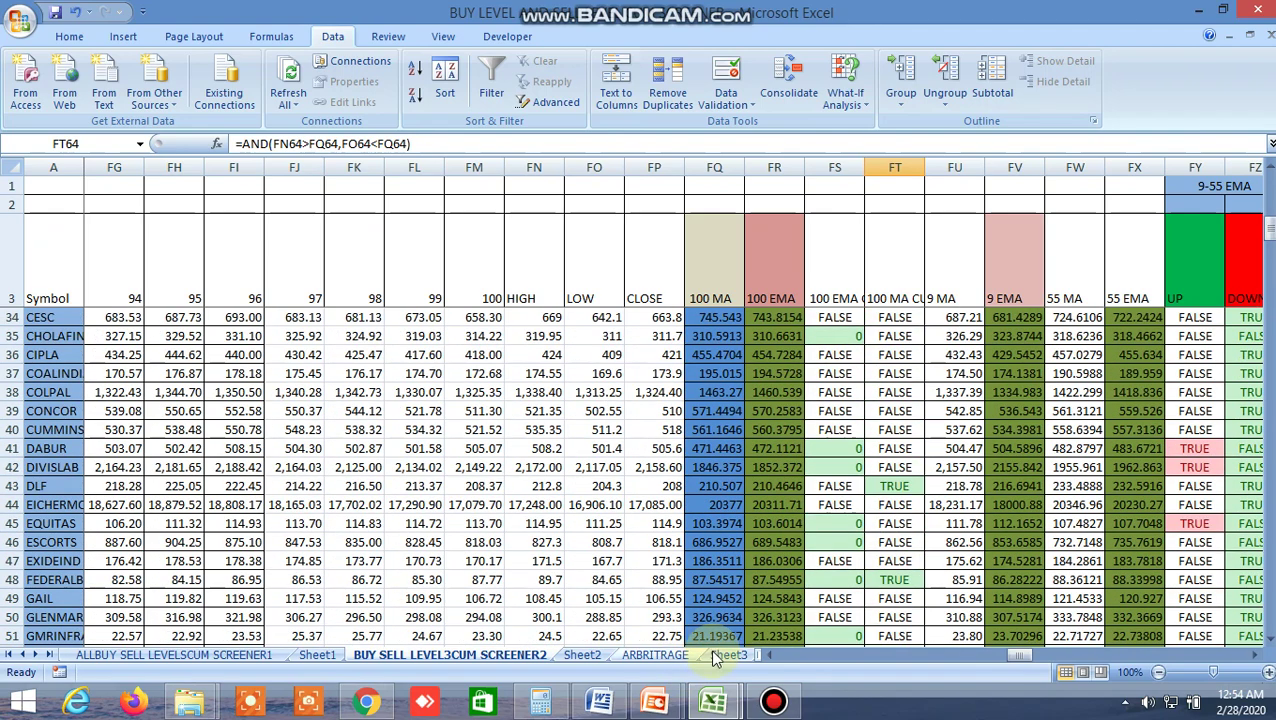
Step: Open the INSIDE THE BAR WITH NR7 sheet and go to its INSIDE THE BAR columns at the first symbols
{"action": "left_click", "coordinate": [718, 656]}
{"action": "left_click", "coordinate": [728, 656]}
{"action": "left_click", "coordinate": [735, 656]}
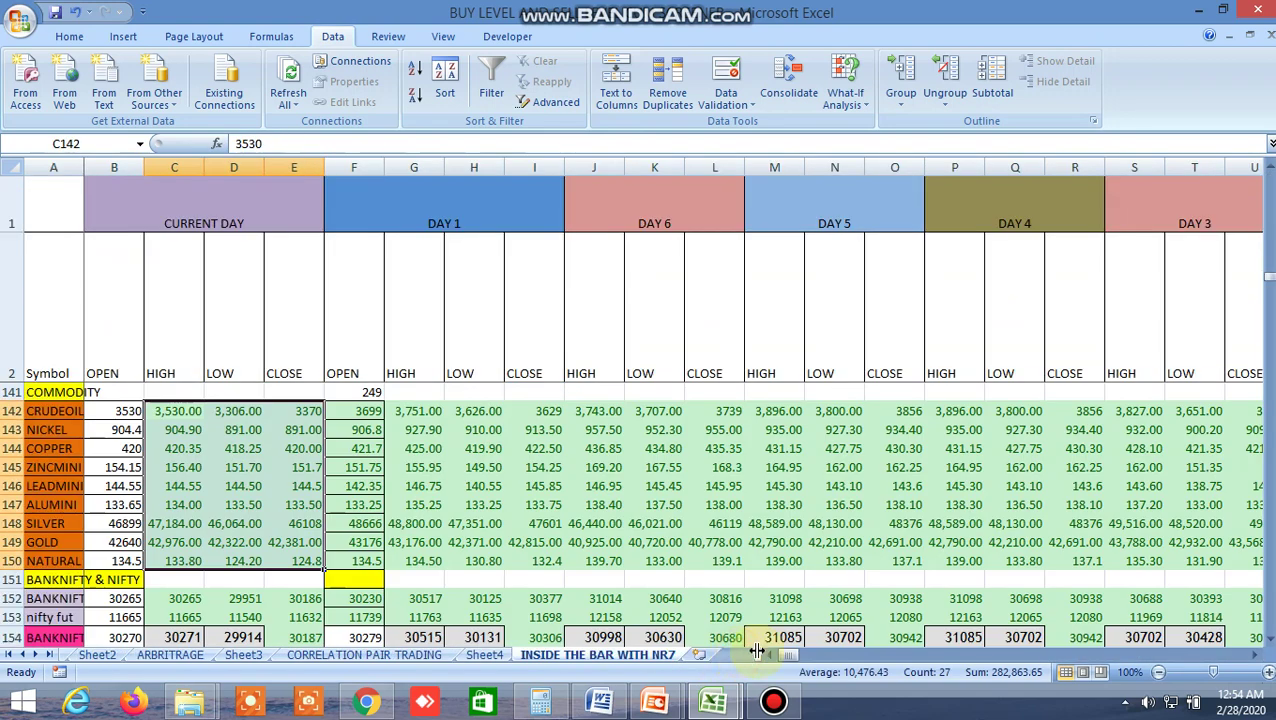
{"action": "left_click_drag", "start_coordinate": [798, 652], "coordinate": [809, 653]}
{"action": "scroll", "coordinate": [614, 490], "scroll_direction": "up", "scroll_amount": 17}
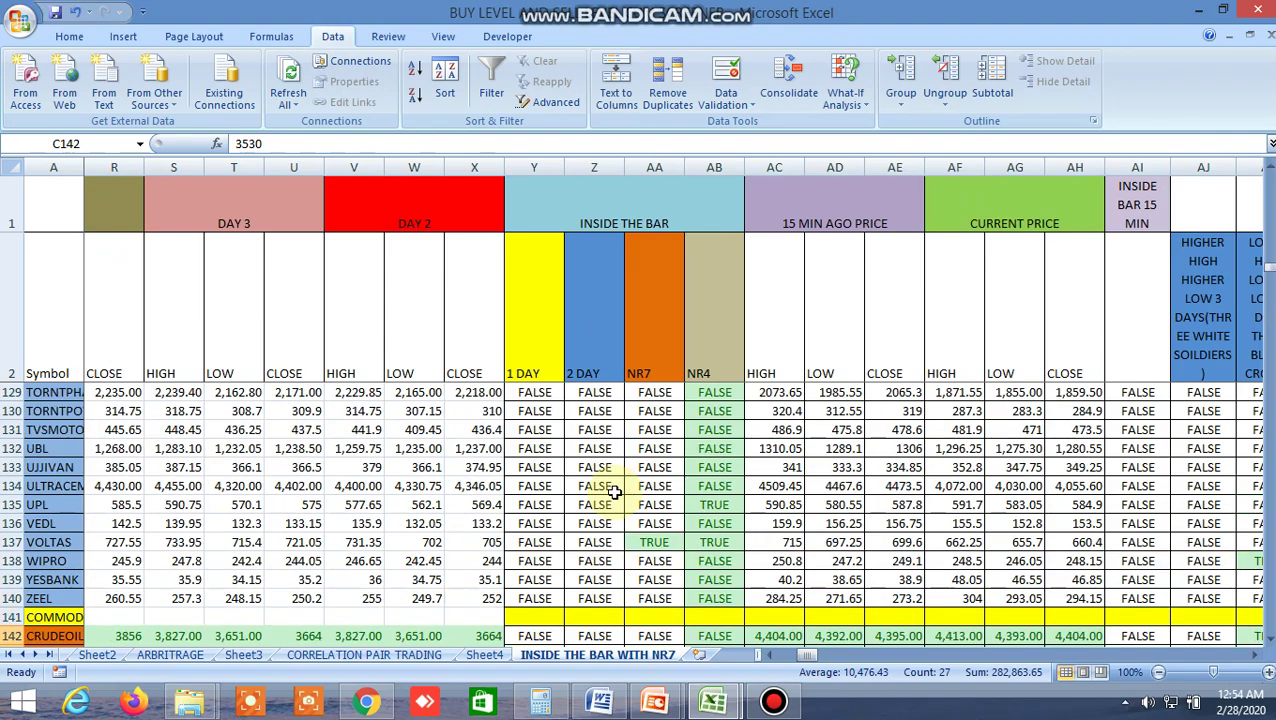
{"action": "scroll", "coordinate": [594, 453], "scroll_direction": "up", "scroll_amount": 20}
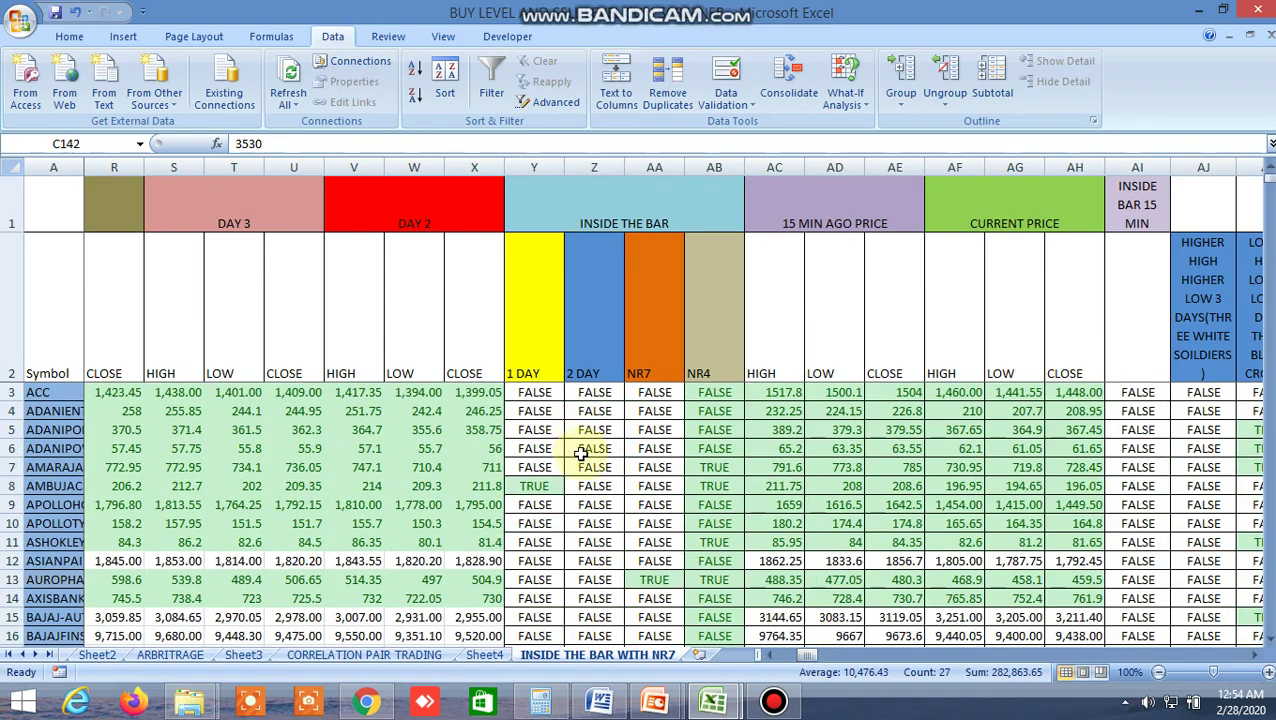
Step: Inspect the TRUE cells under 1 DAY and NR4 in row 8, and under NR7 and NR4 in row 13
{"action": "left_click", "coordinate": [547, 487]}
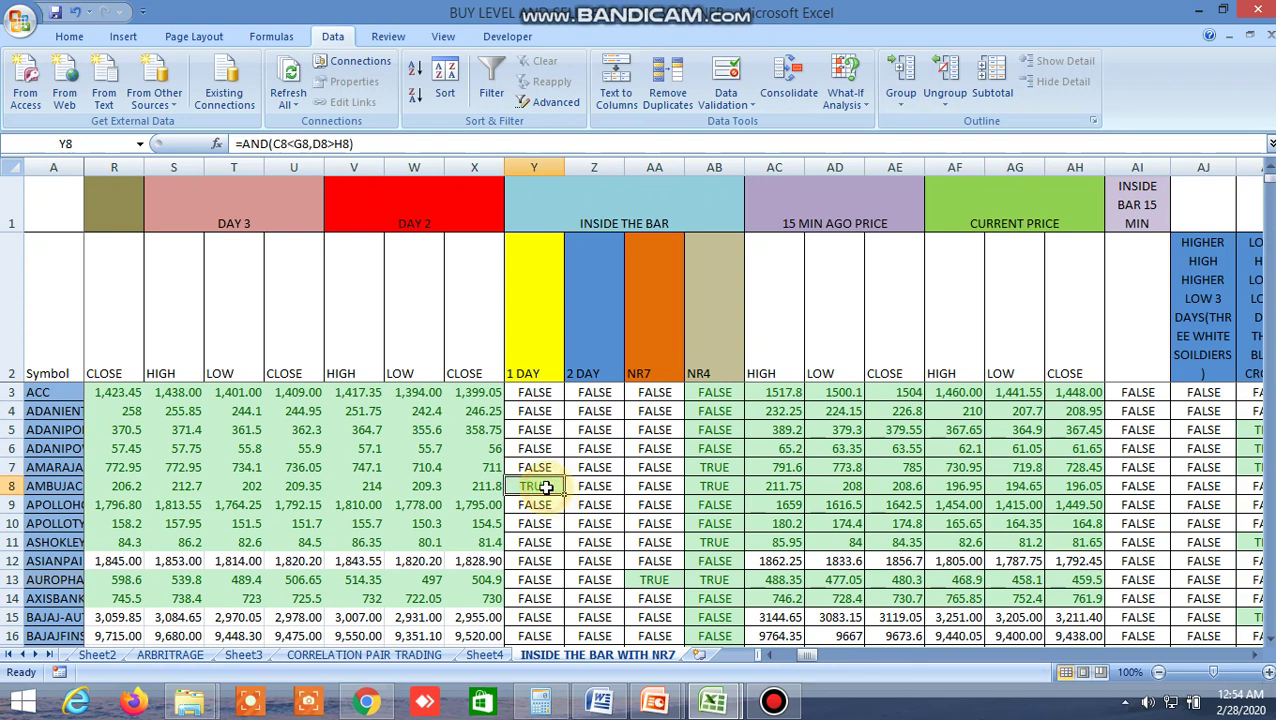
{"action": "left_click", "coordinate": [716, 488]}
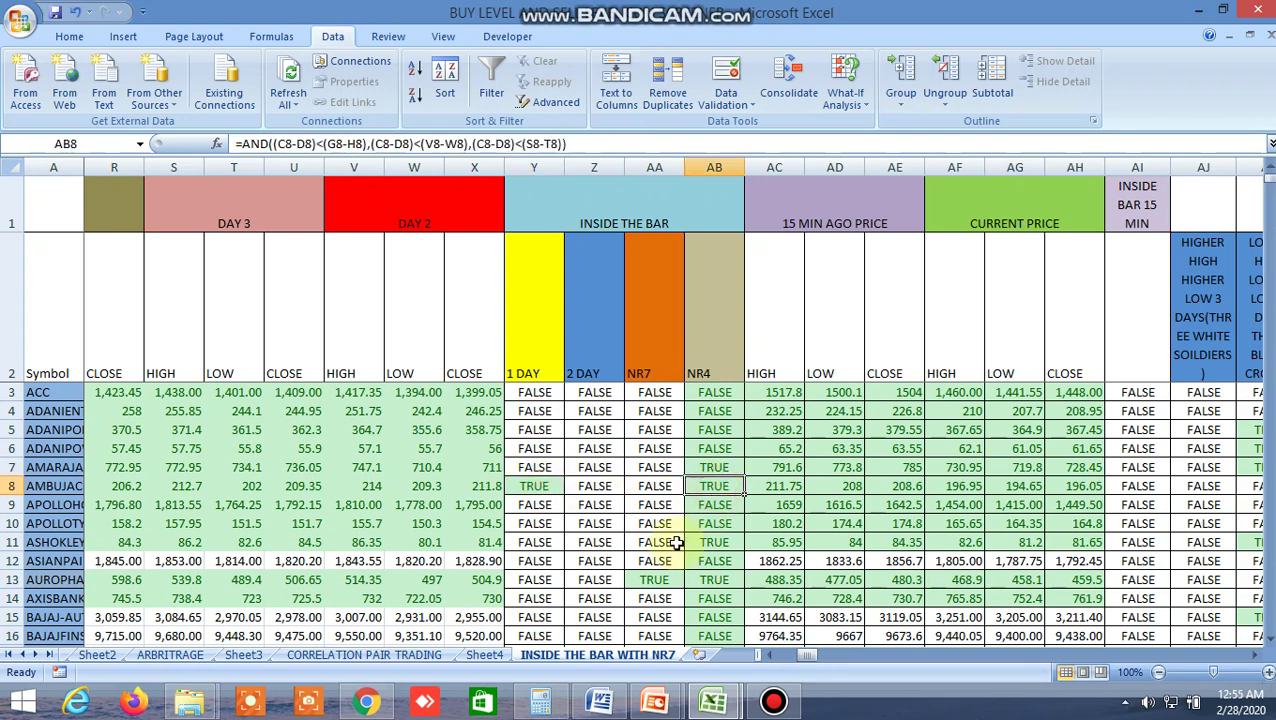
{"action": "scroll", "coordinate": [670, 520], "scroll_direction": "down", "scroll_amount": 2}
{"action": "left_click", "coordinate": [664, 472]}
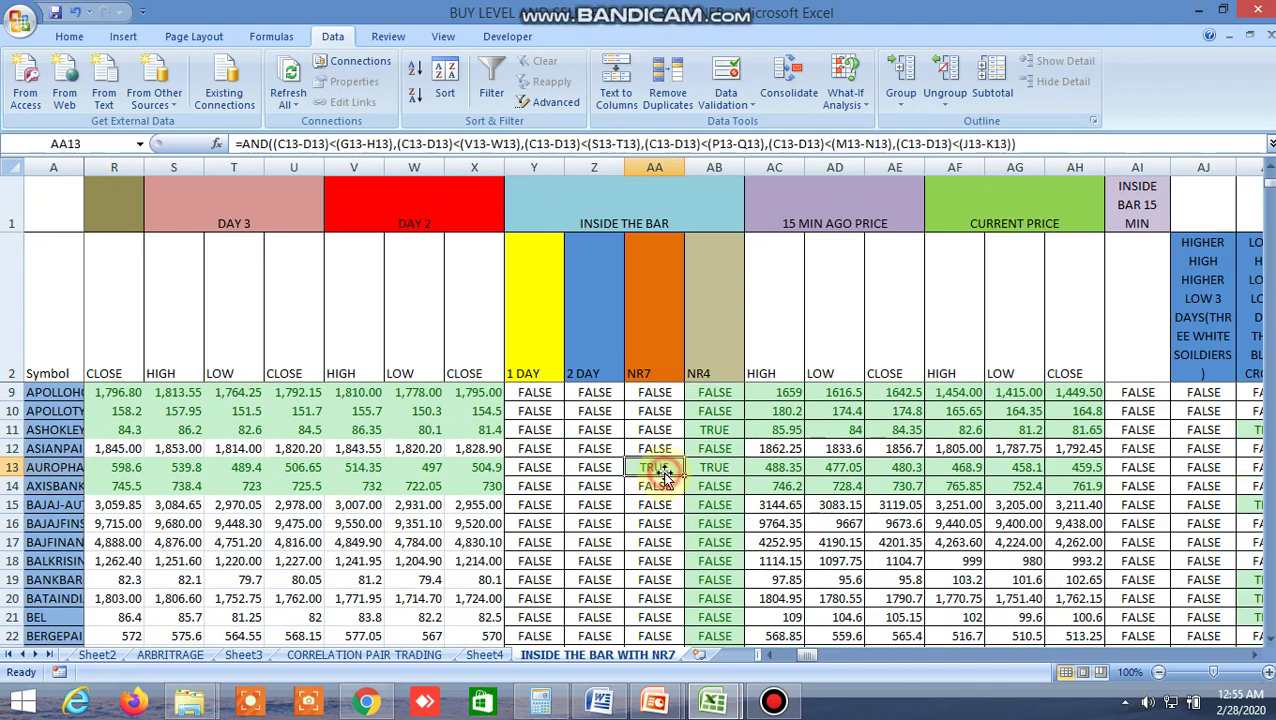
{"action": "left_click", "coordinate": [730, 470]}
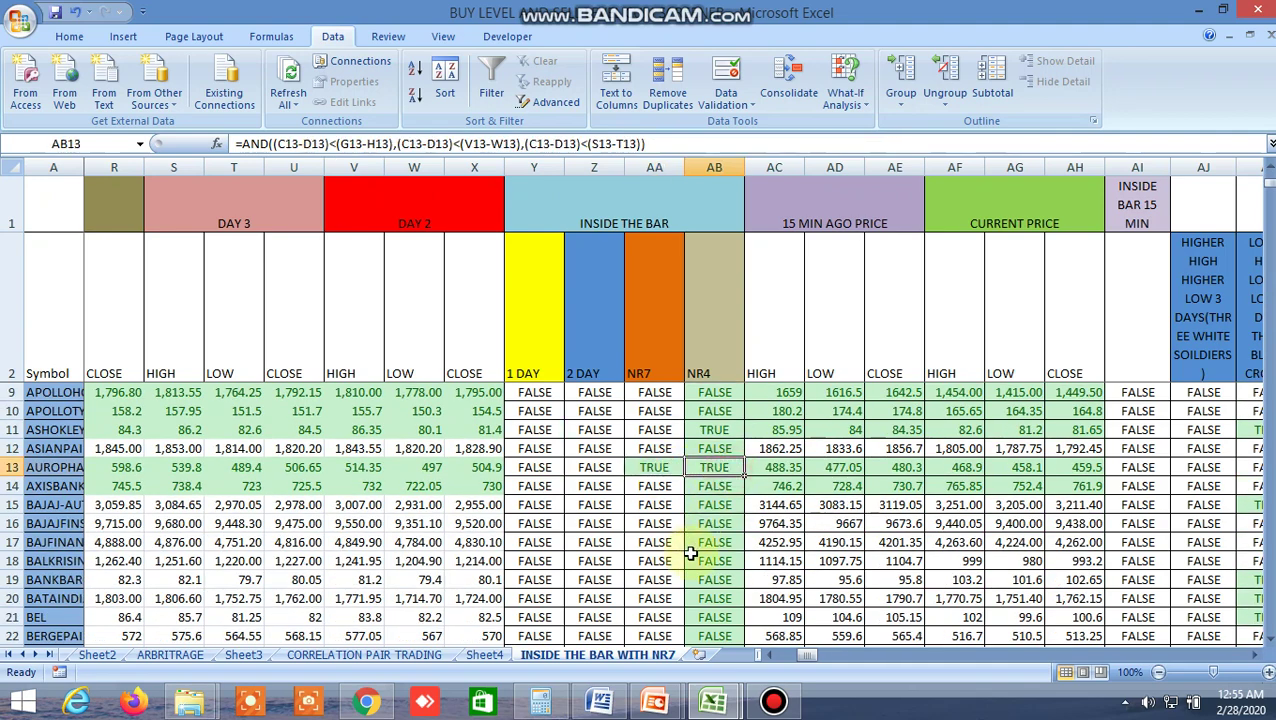
Step: Inspect the TRUE cells under 1 DAY in row 24, NR4 for BPCL and 1 DAY for CIPLA
{"action": "scroll", "coordinate": [690, 545], "scroll_direction": "down", "scroll_amount": 3}
{"action": "left_click", "coordinate": [551, 508]}
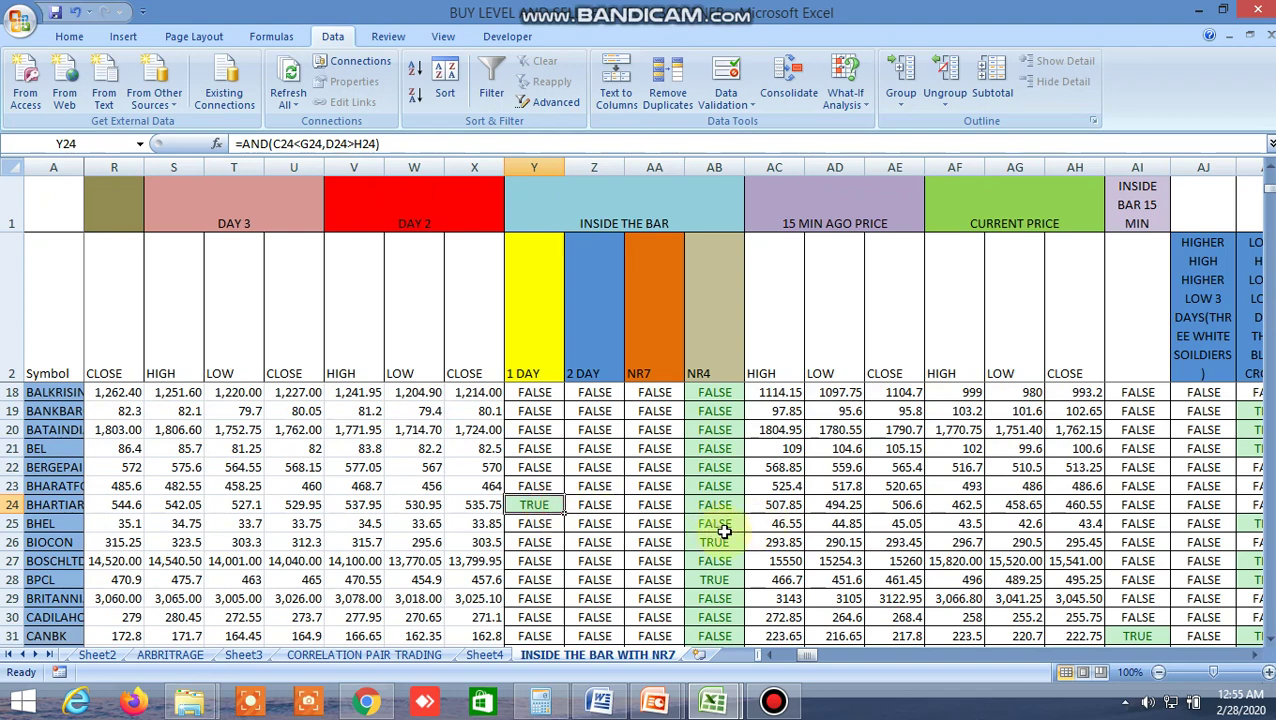
{"action": "scroll", "coordinate": [724, 531], "scroll_direction": "down", "scroll_amount": 2}
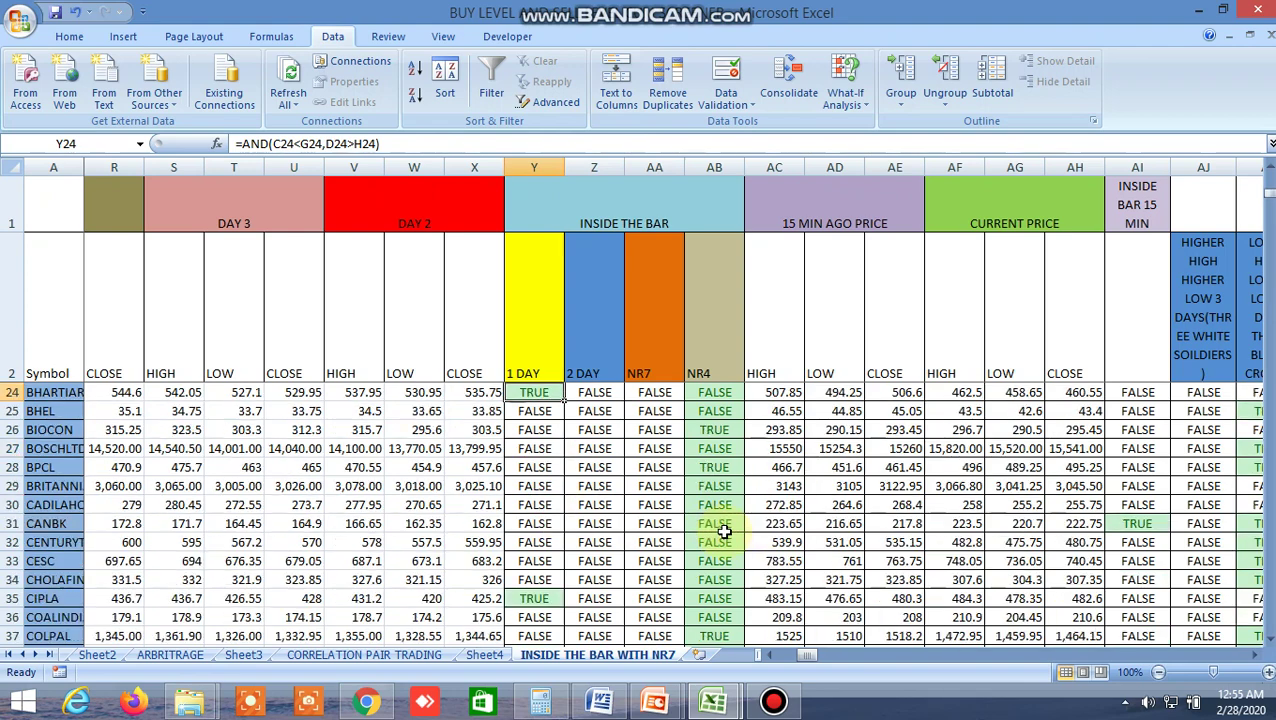
{"action": "left_click", "coordinate": [718, 471]}
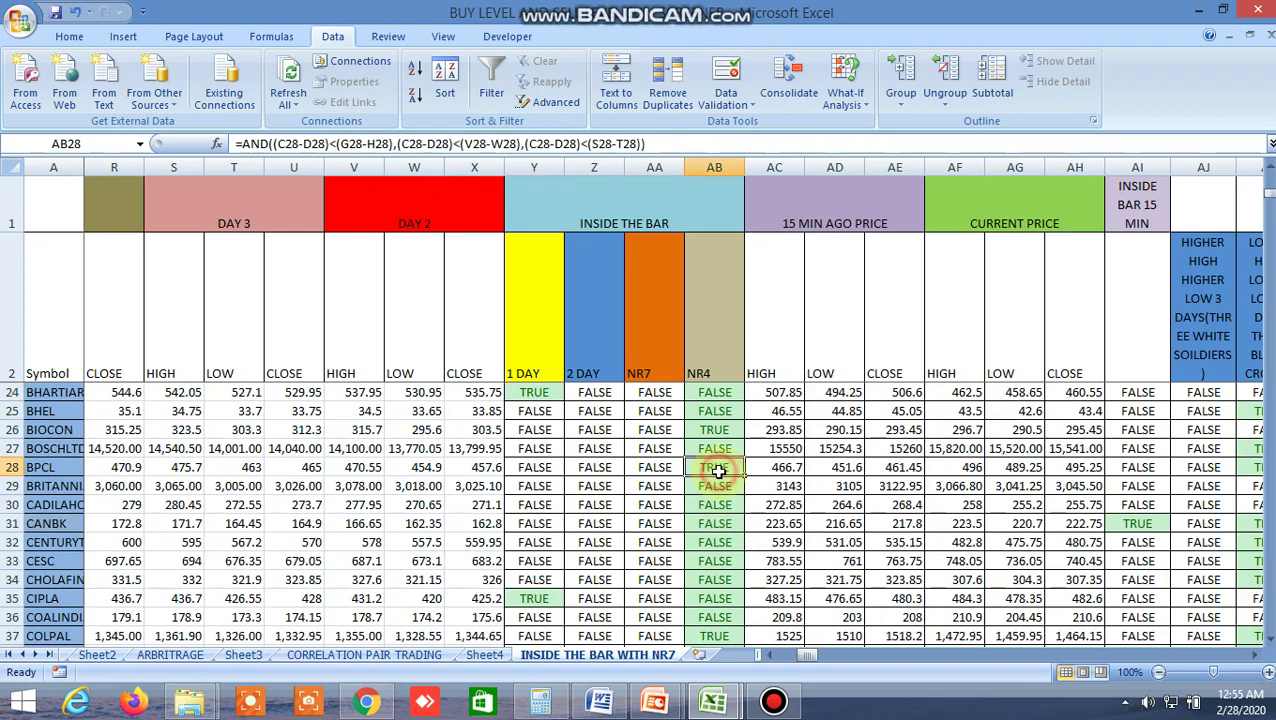
{"action": "left_click", "coordinate": [542, 598]}
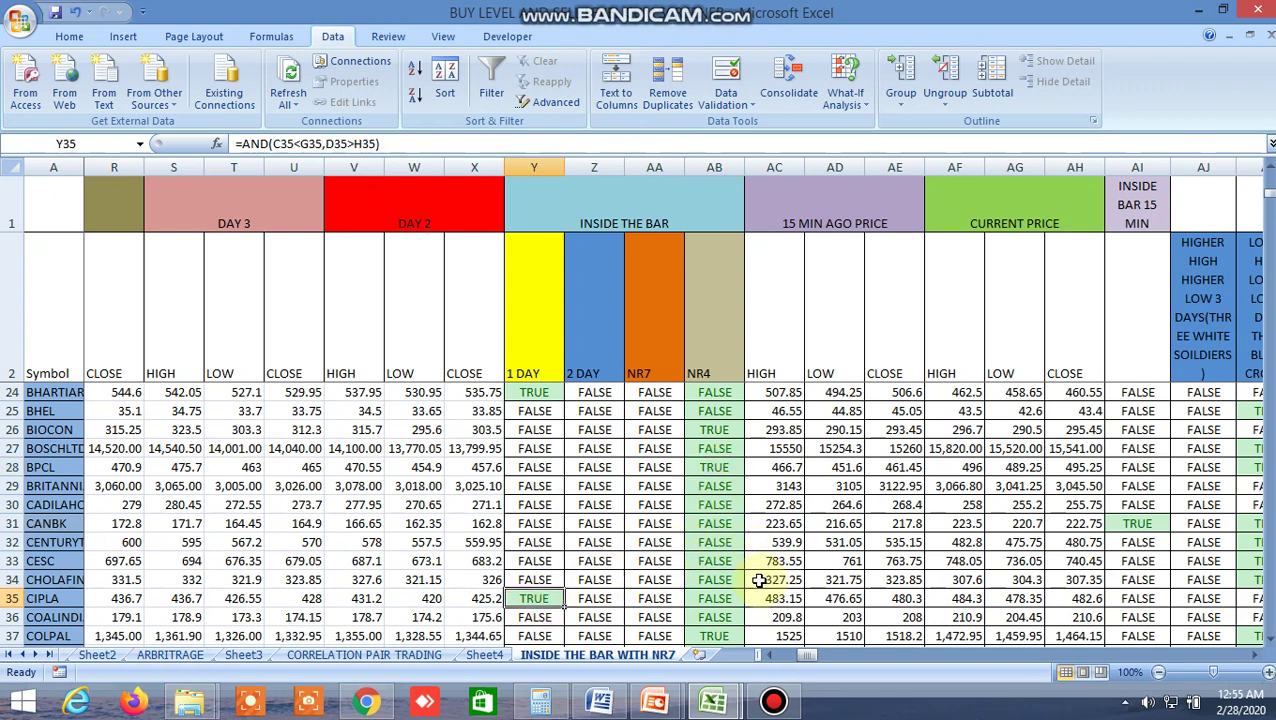
Step: Switch to the Kite chart in Chrome and load the CIPLA chart from NSE to check its last two candles
{"action": "left_click", "coordinate": [366, 701]}
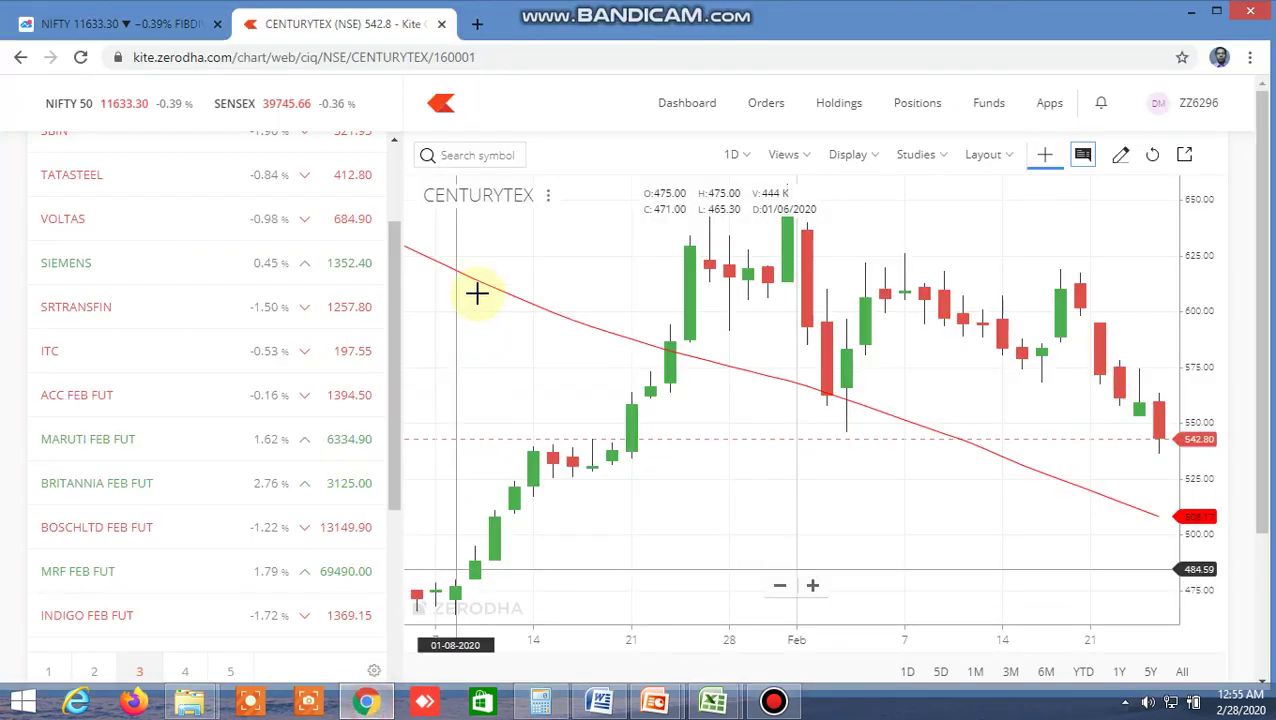
{"action": "left_click", "coordinate": [467, 156]}
{"action": "type", "text": "cipla"}
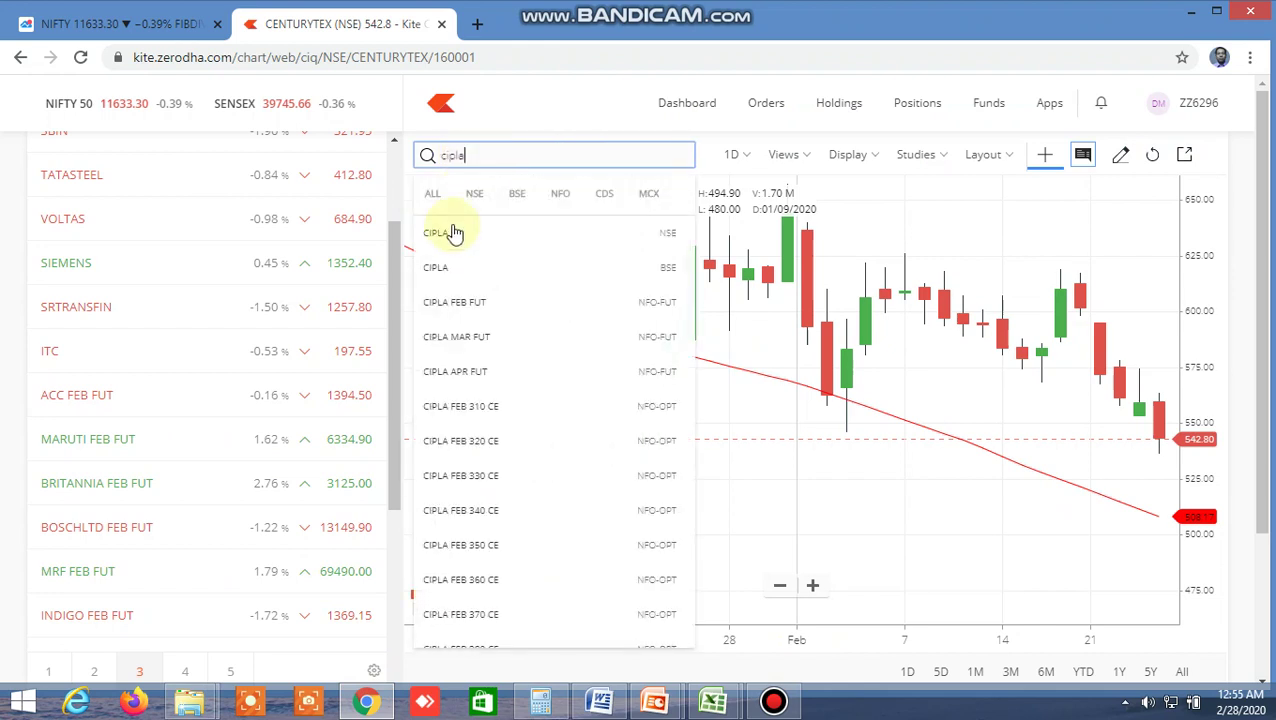
{"action": "left_click", "coordinate": [452, 233]}
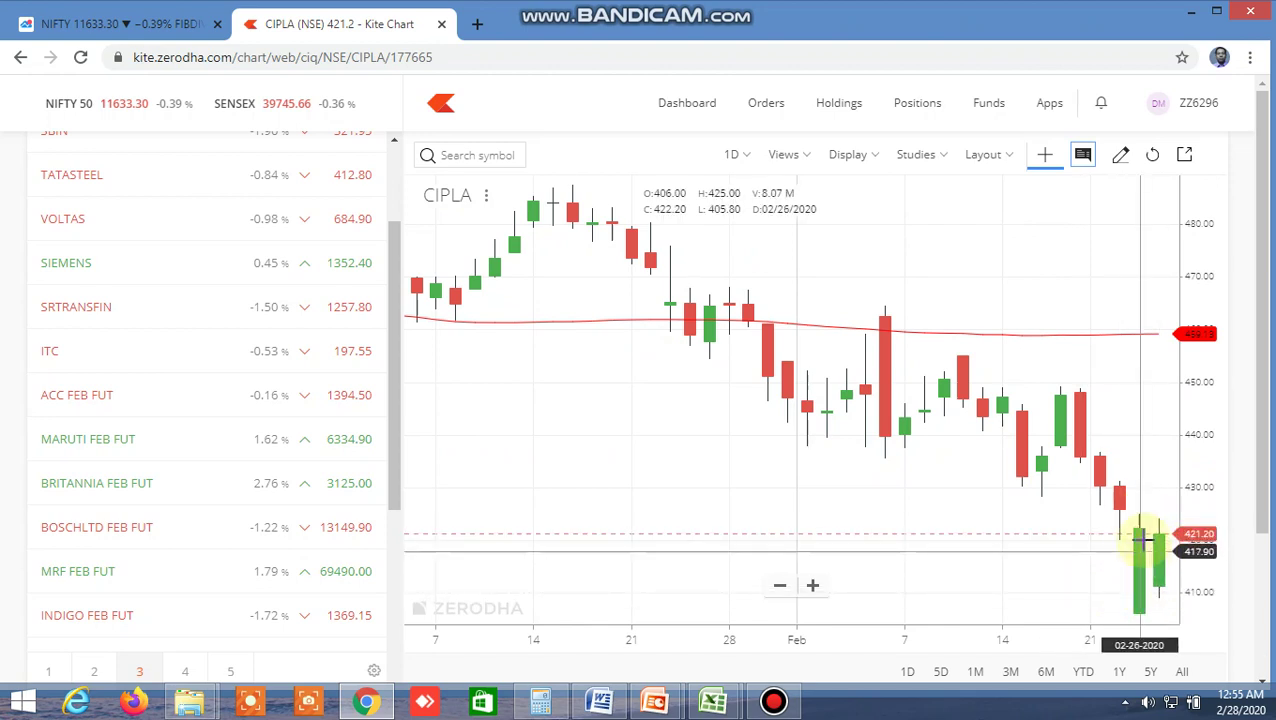
Step: Return to the Excel screener and inspect row 5's TRUE cell in the LOWER HIGH LOWER LOW 3 DAYS THREE BLACK CROWS column
{"action": "left_click", "coordinate": [717, 698]}
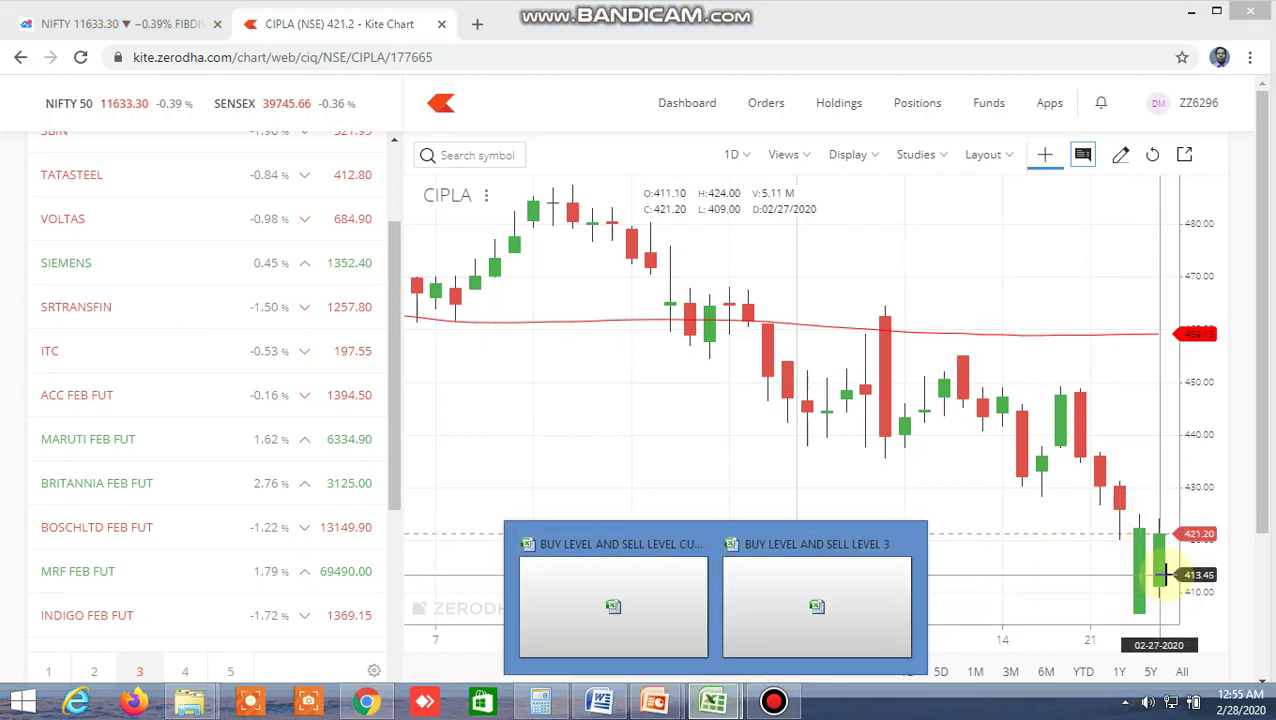
{"action": "left_click", "coordinate": [610, 608]}
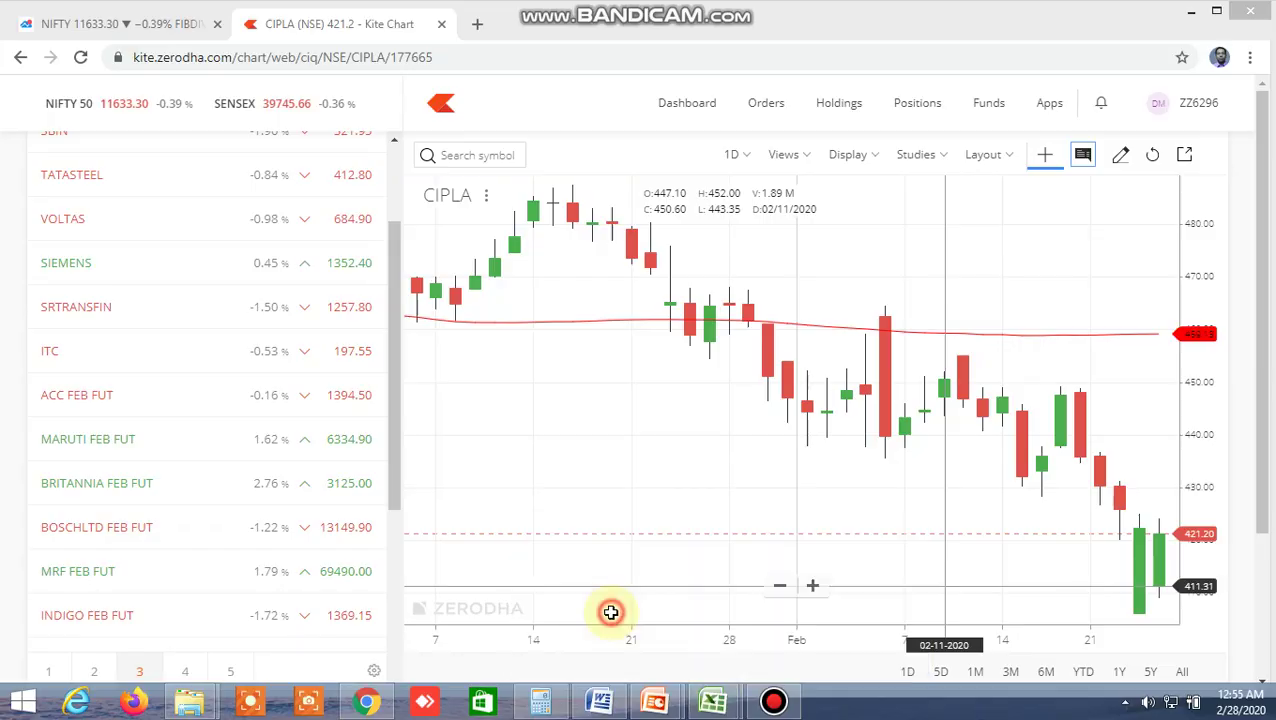
{"action": "scroll", "coordinate": [965, 525], "scroll_direction": "up", "scroll_amount": 7}
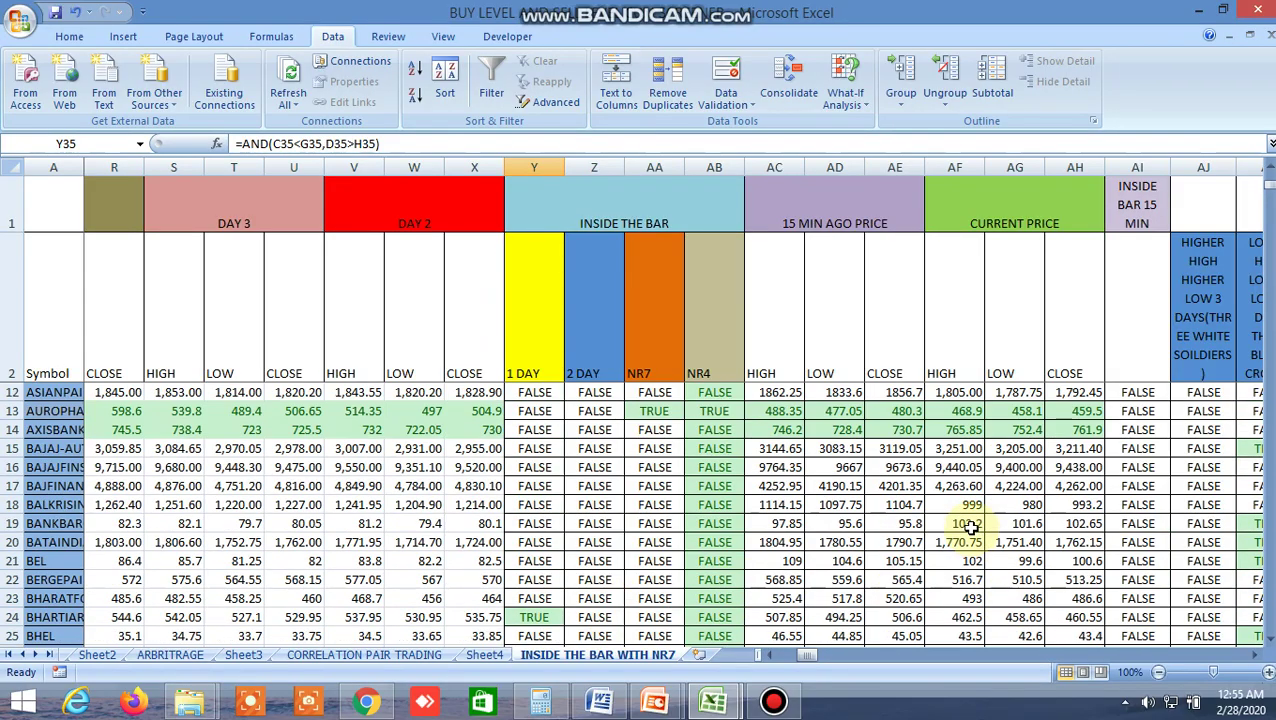
{"action": "left_click", "coordinate": [1253, 658]}
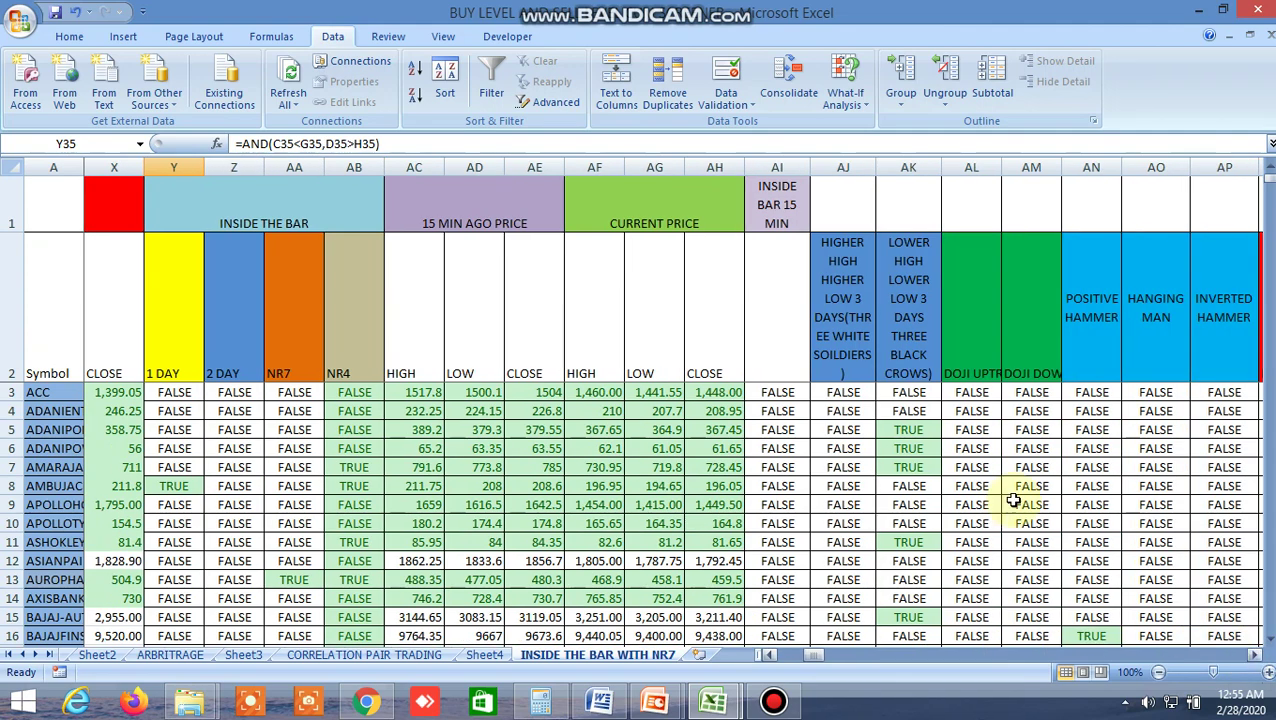
{"action": "scroll", "coordinate": [969, 485], "scroll_direction": "down", "scroll_amount": 3}
{"action": "scroll", "coordinate": [969, 485], "scroll_direction": "up", "scroll_amount": 3}
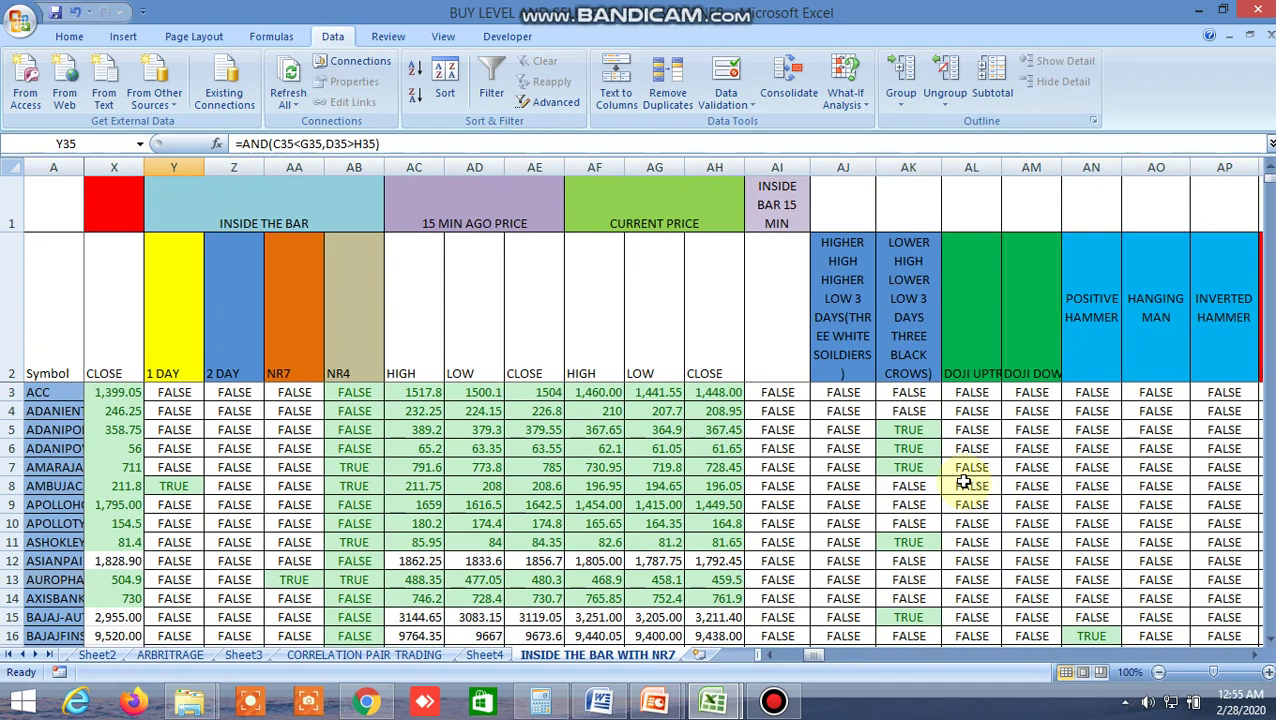
{"action": "left_click", "coordinate": [918, 432]}
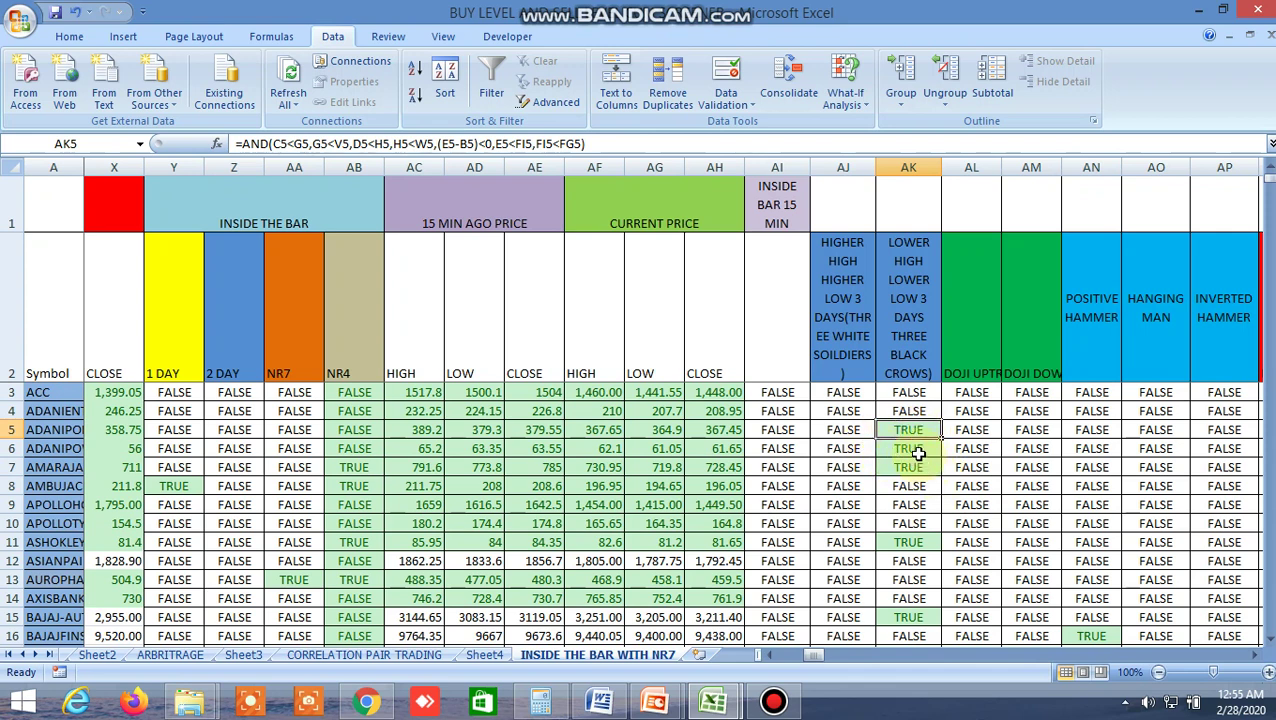
Step: Load the ADANIPORTS chart from NSE in Kite to check its recent candles, and return to the Excel screener
{"action": "left_click", "coordinate": [366, 703]}
{"action": "left_click", "coordinate": [461, 156]}
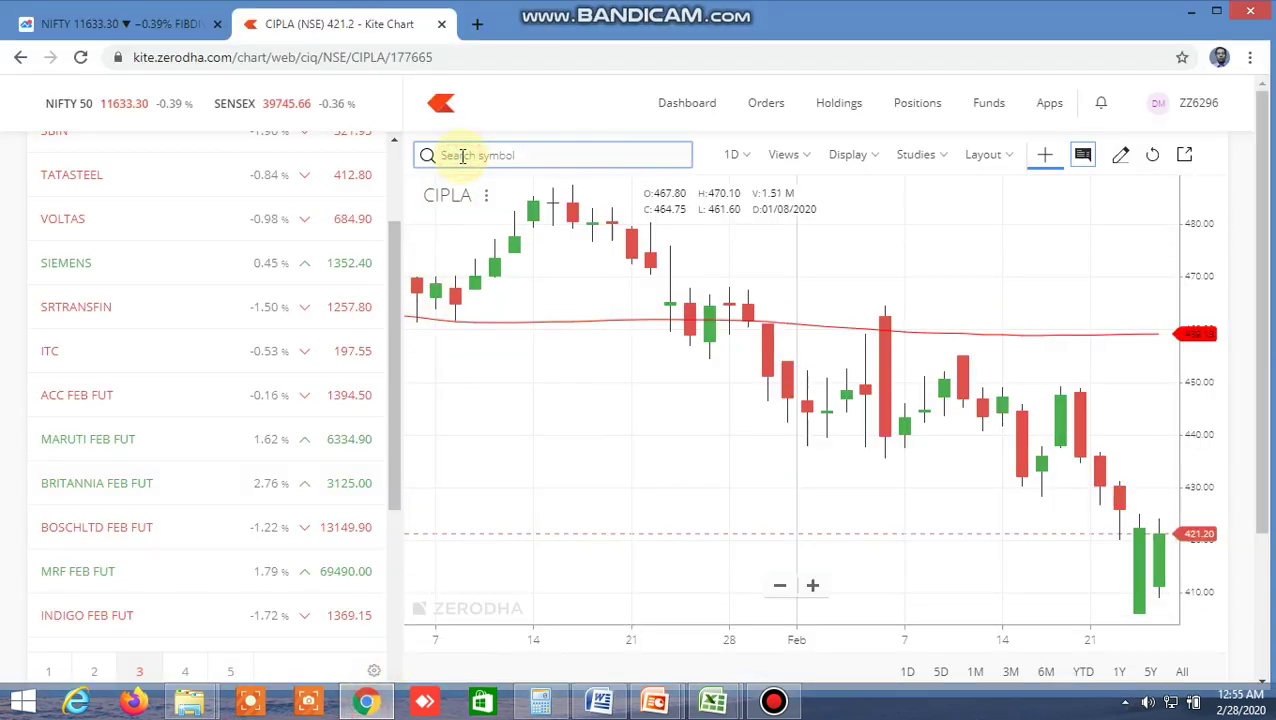
{"action": "type", "text": "ada"}
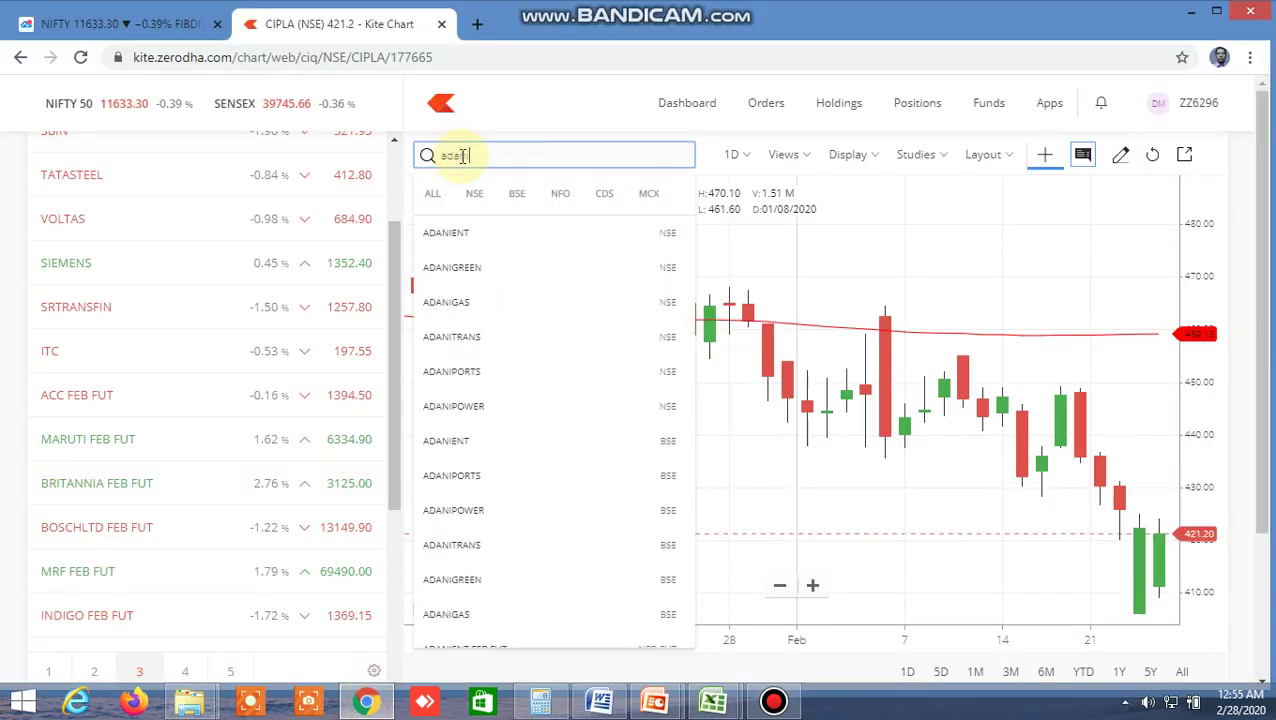
{"action": "type", "text": "nie"}
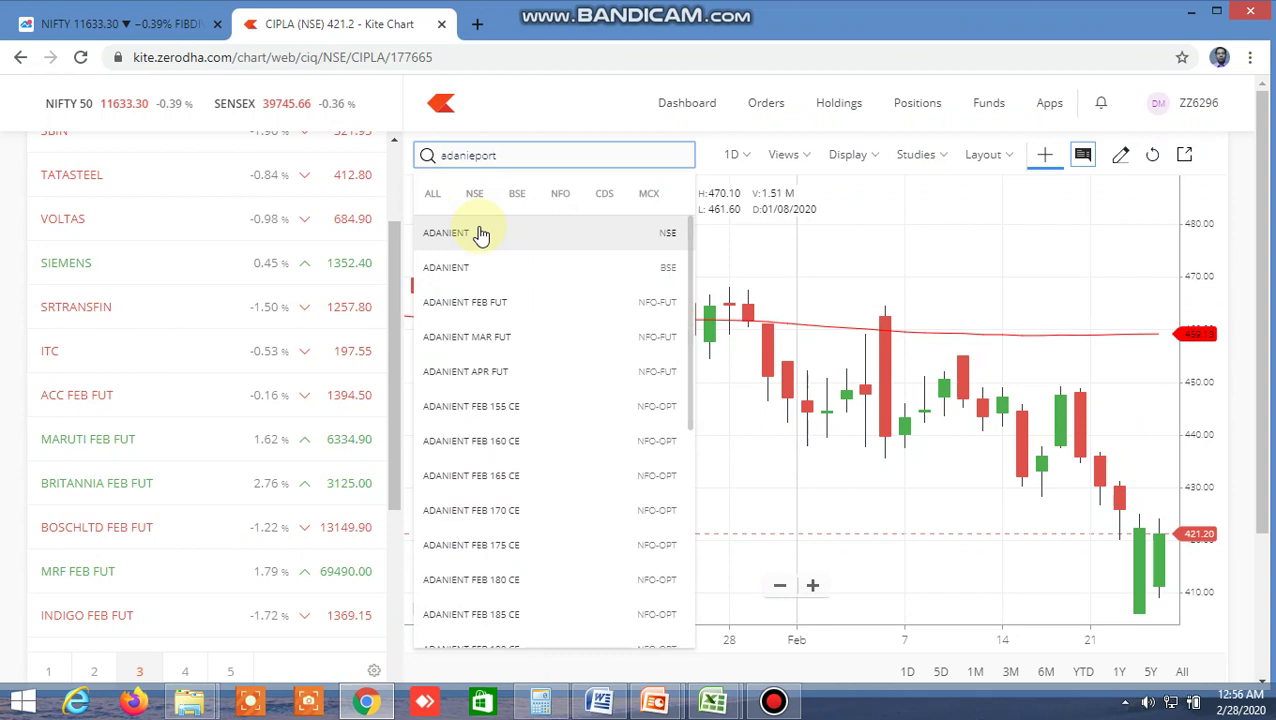
{"action": "key", "text": "BackSpace"}
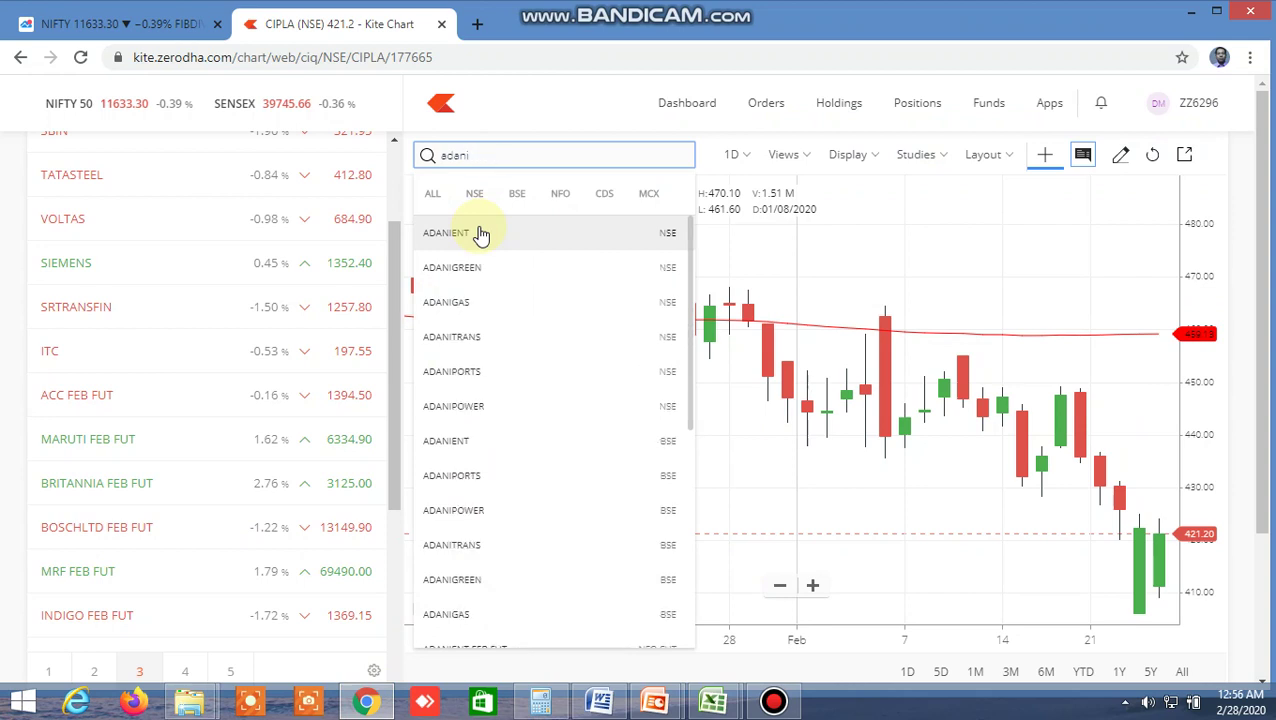
{"action": "left_click", "coordinate": [454, 375]}
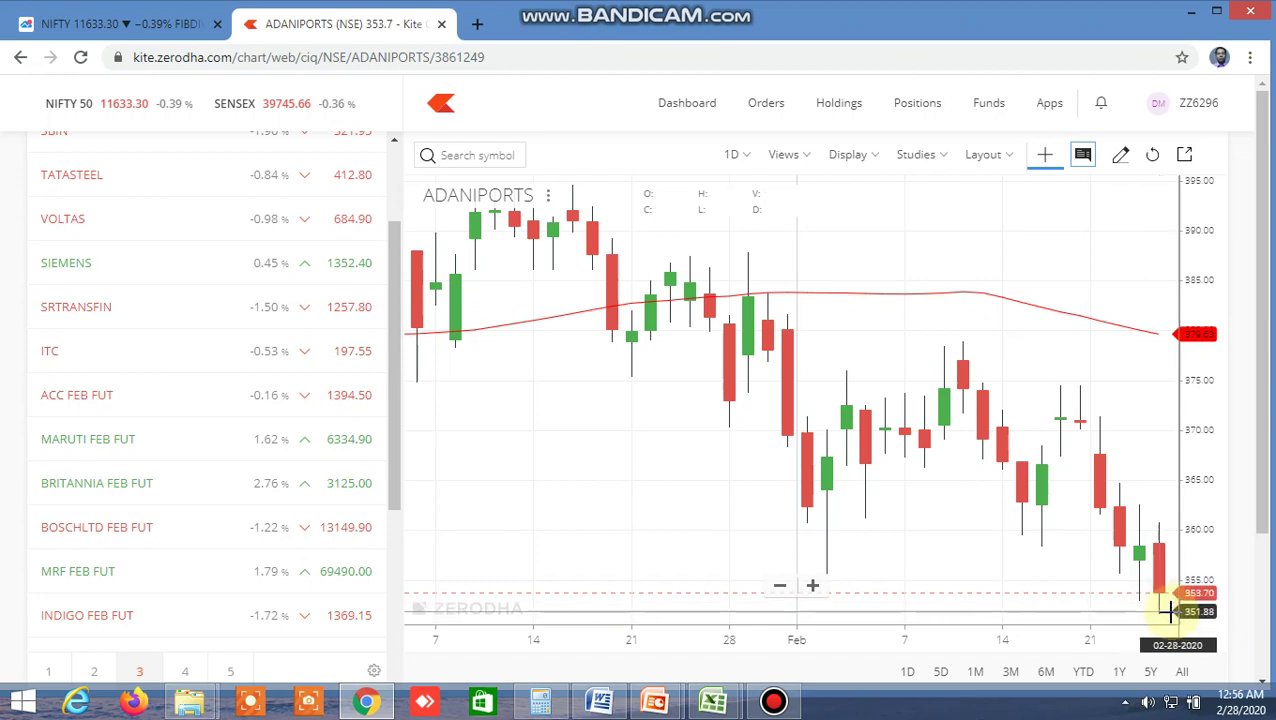
{"action": "mouse_move", "coordinate": [712, 700]}
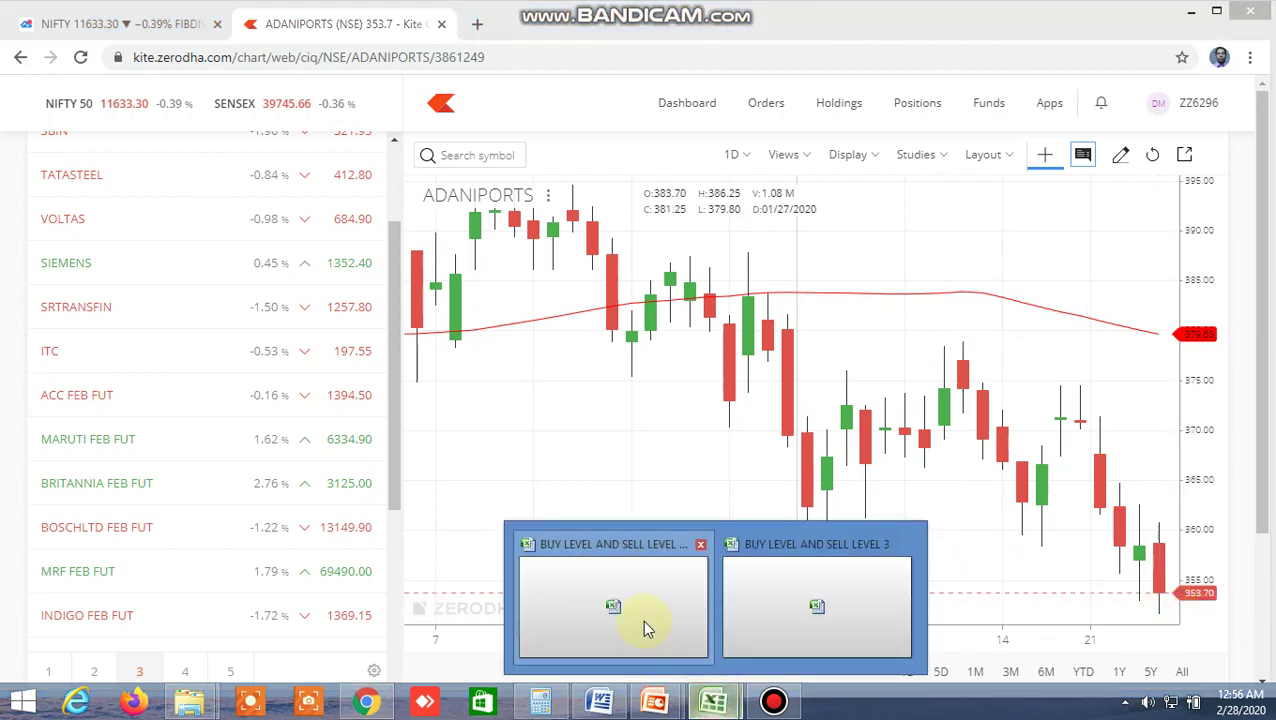
{"action": "left_click", "coordinate": [644, 621]}
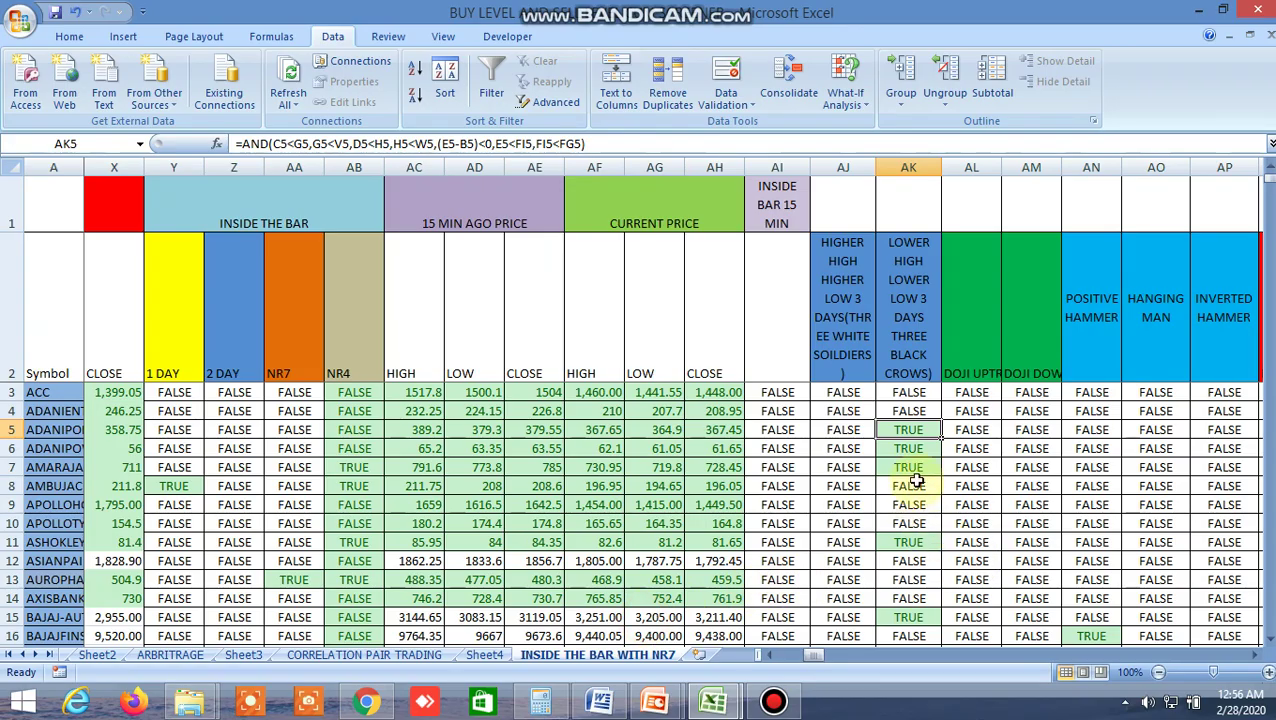
Step: Examine the TRUE cells in the LOWER HIGH LOWER LOW 3 DAYS THREE BLACK CROWS column, from ASHOKLEY and BAJAJ-AUTO down the stock list
{"action": "left_click", "coordinate": [932, 541]}
{"action": "scroll", "coordinate": [960, 547], "scroll_direction": "down", "scroll_amount": 1}
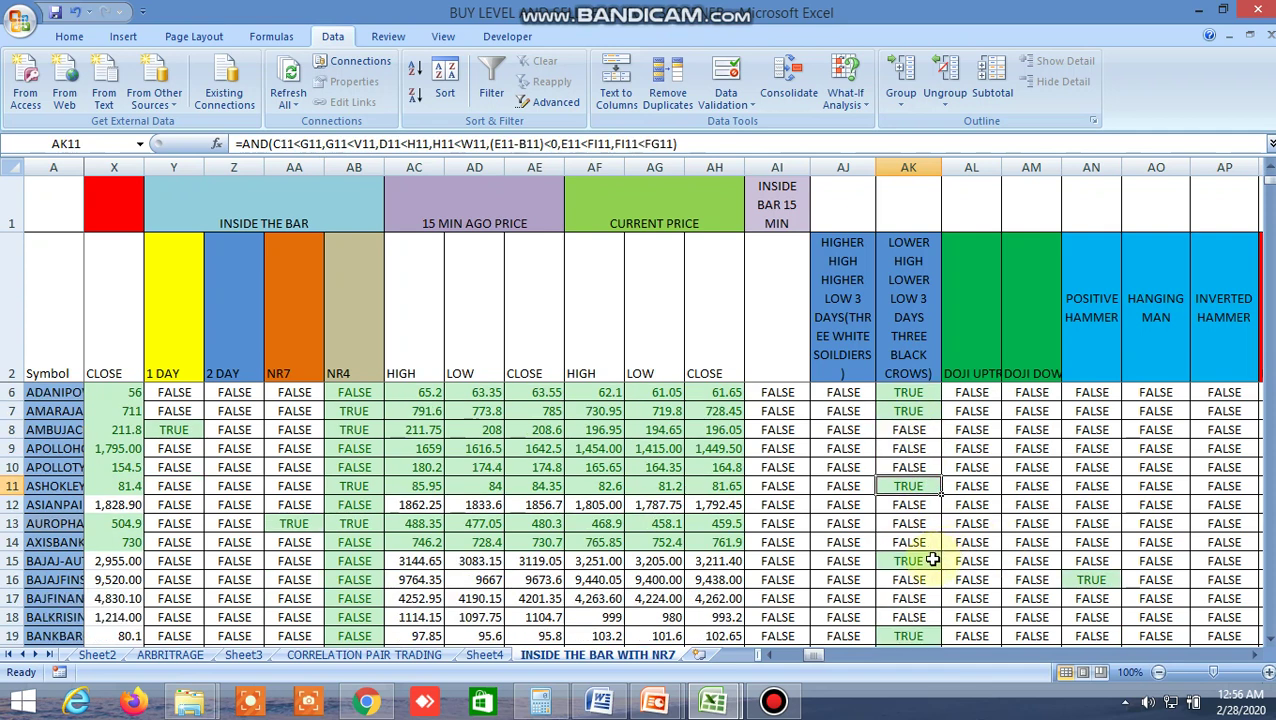
{"action": "left_click", "coordinate": [932, 560]}
{"action": "scroll", "coordinate": [950, 563], "scroll_direction": "down", "scroll_amount": 9}
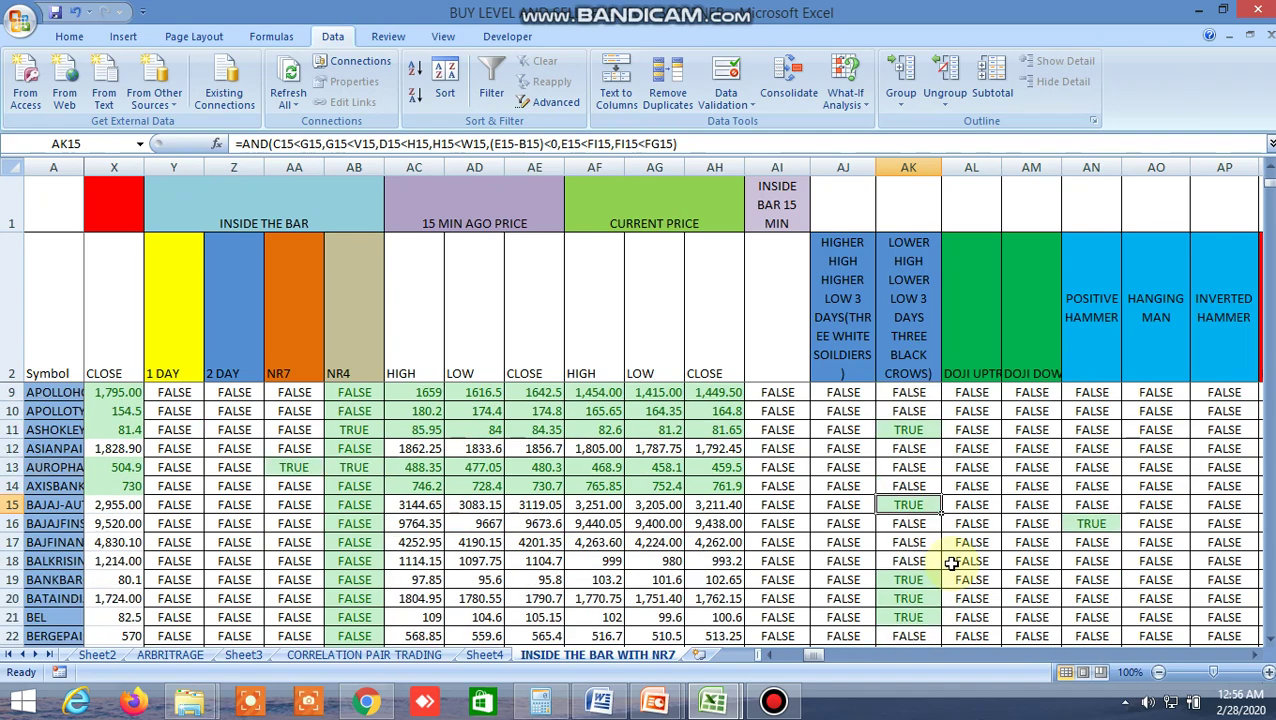
{"action": "scroll", "coordinate": [948, 563], "scroll_direction": "down", "scroll_amount": 11}
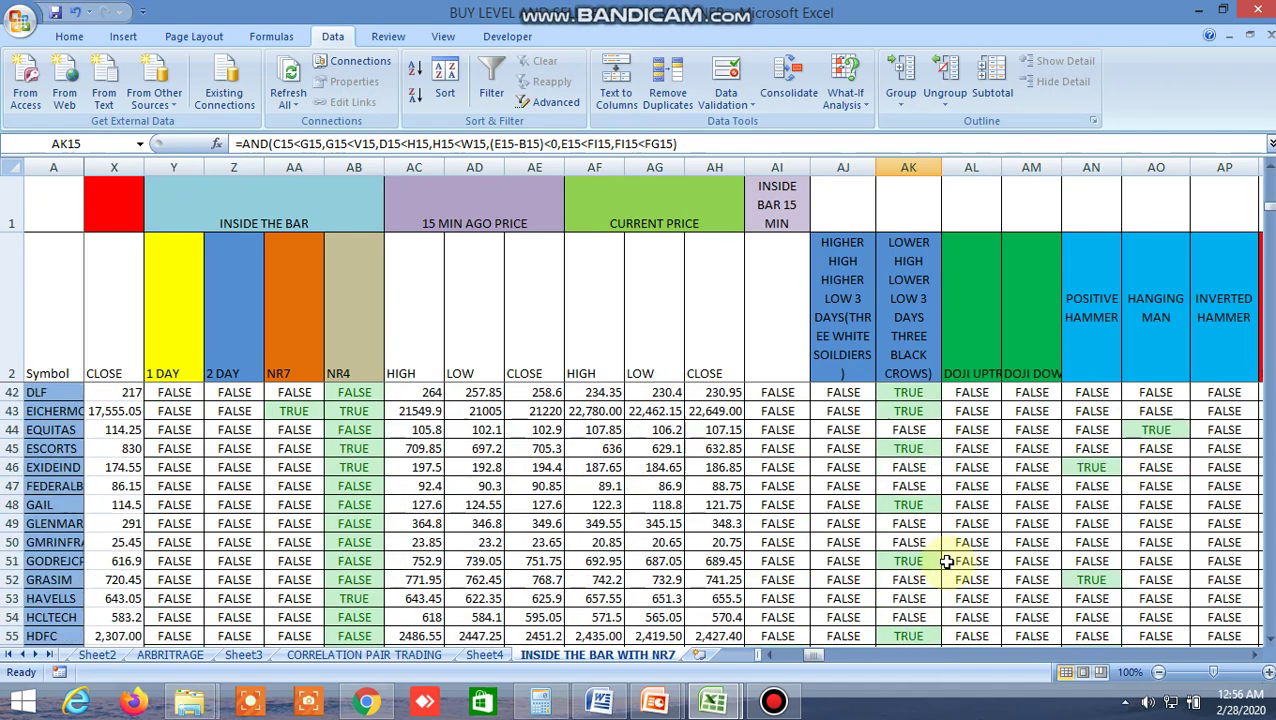
{"action": "scroll", "coordinate": [946, 562], "scroll_direction": "down", "scroll_amount": 17}
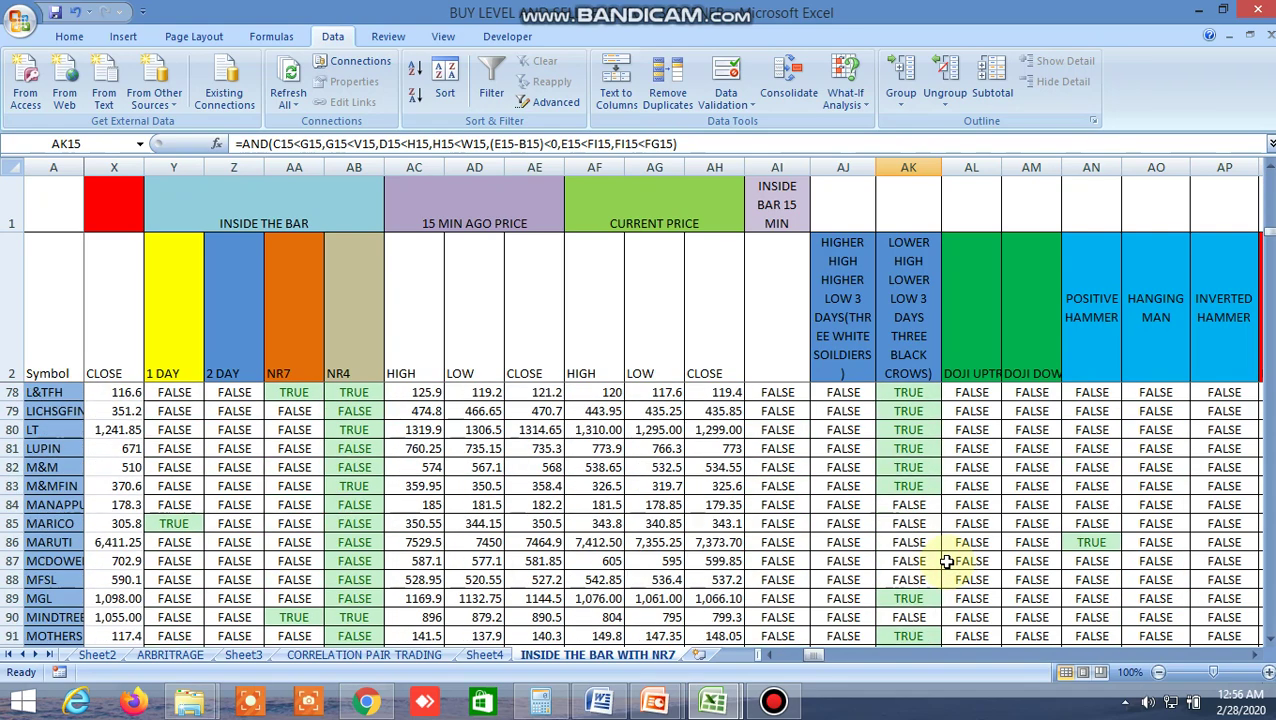
{"action": "scroll", "coordinate": [946, 560], "scroll_direction": "down", "scroll_amount": 4}
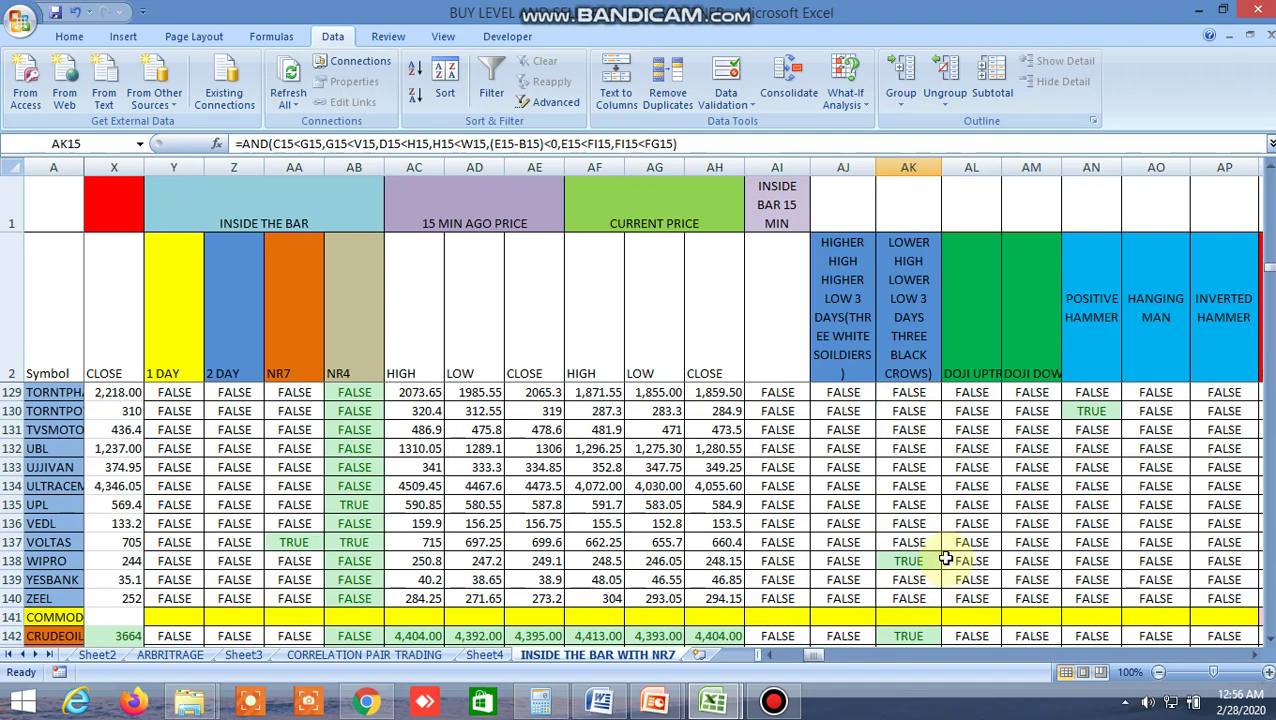
{"action": "scroll", "coordinate": [940, 530], "scroll_direction": "up", "scroll_amount": 11}
{"action": "scroll", "coordinate": [929, 475], "scroll_direction": "up", "scroll_amount": 20}
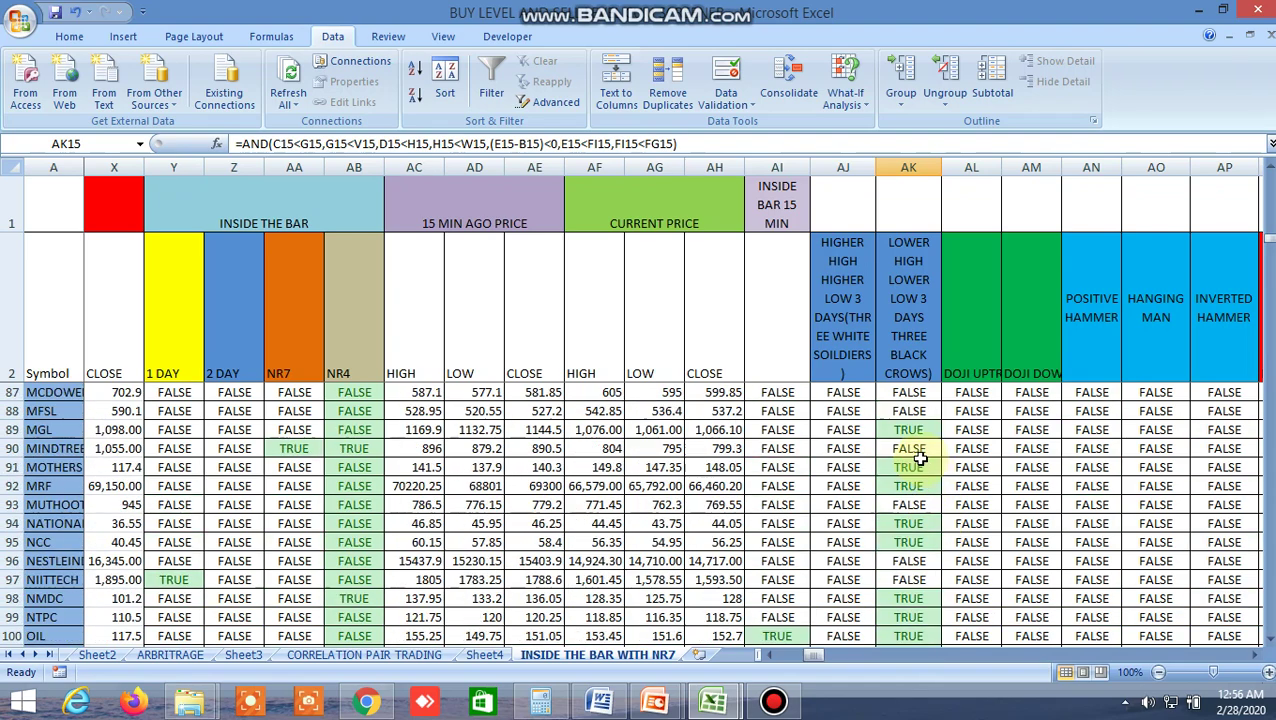
{"action": "scroll", "coordinate": [892, 420], "scroll_direction": "up", "scroll_amount": 9}
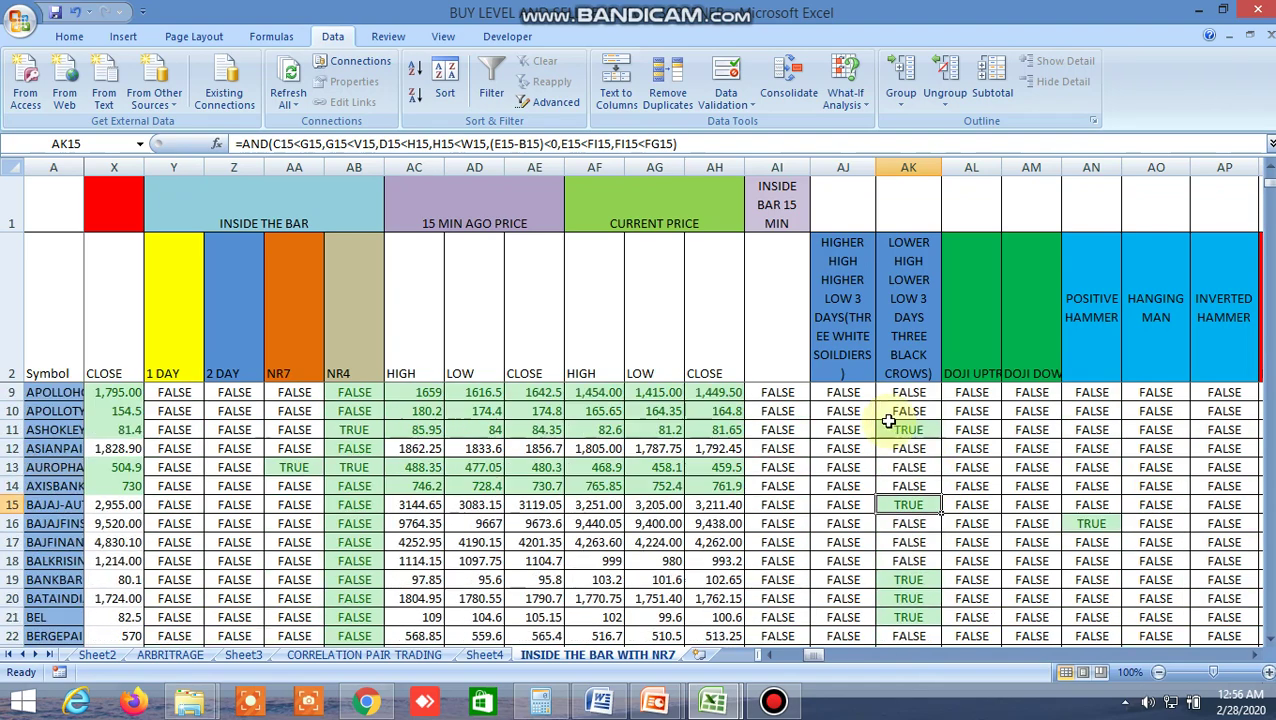
Step: Inspect the TRUE cell for BAJAJFINSV in the POSITIVE HAMMER column, row 16
{"action": "left_click_drag", "start_coordinate": [812, 655], "coordinate": [828, 657]}
{"action": "scroll", "coordinate": [612, 521], "scroll_direction": "down", "scroll_amount": 2}
{"action": "scroll", "coordinate": [612, 521], "scroll_direction": "down", "scroll_amount": 1}
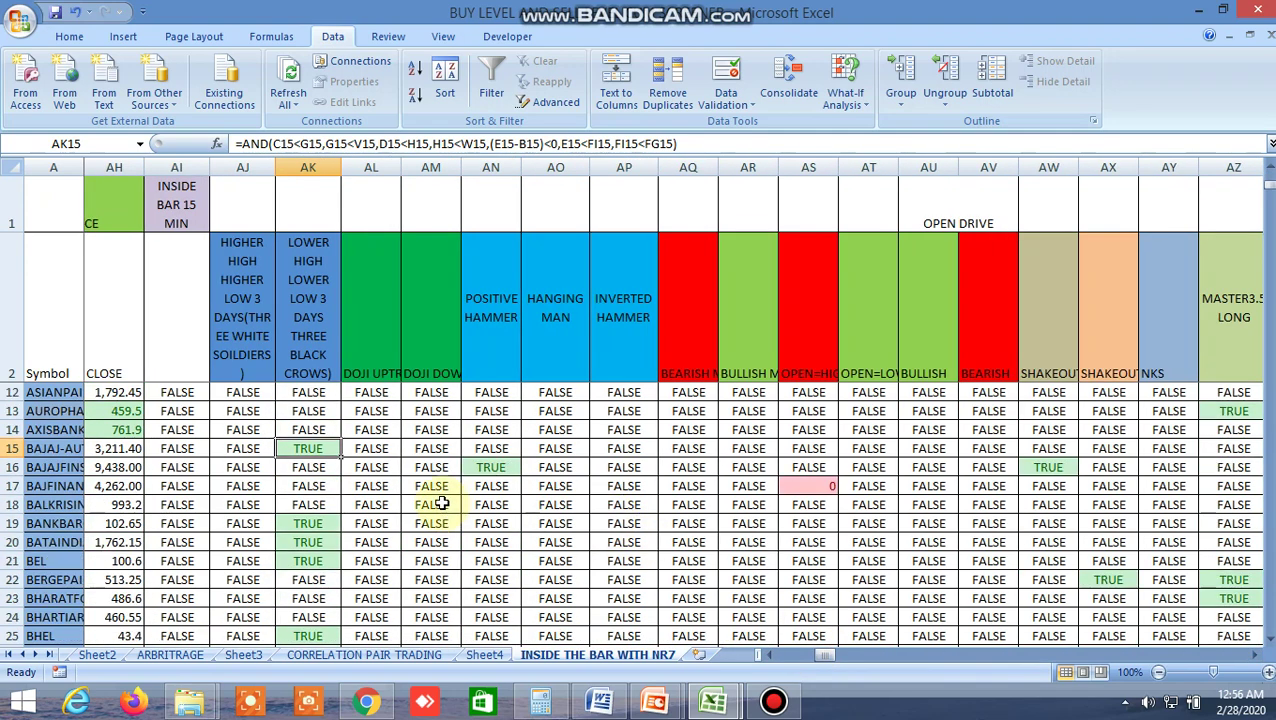
{"action": "left_click", "coordinate": [484, 470]}
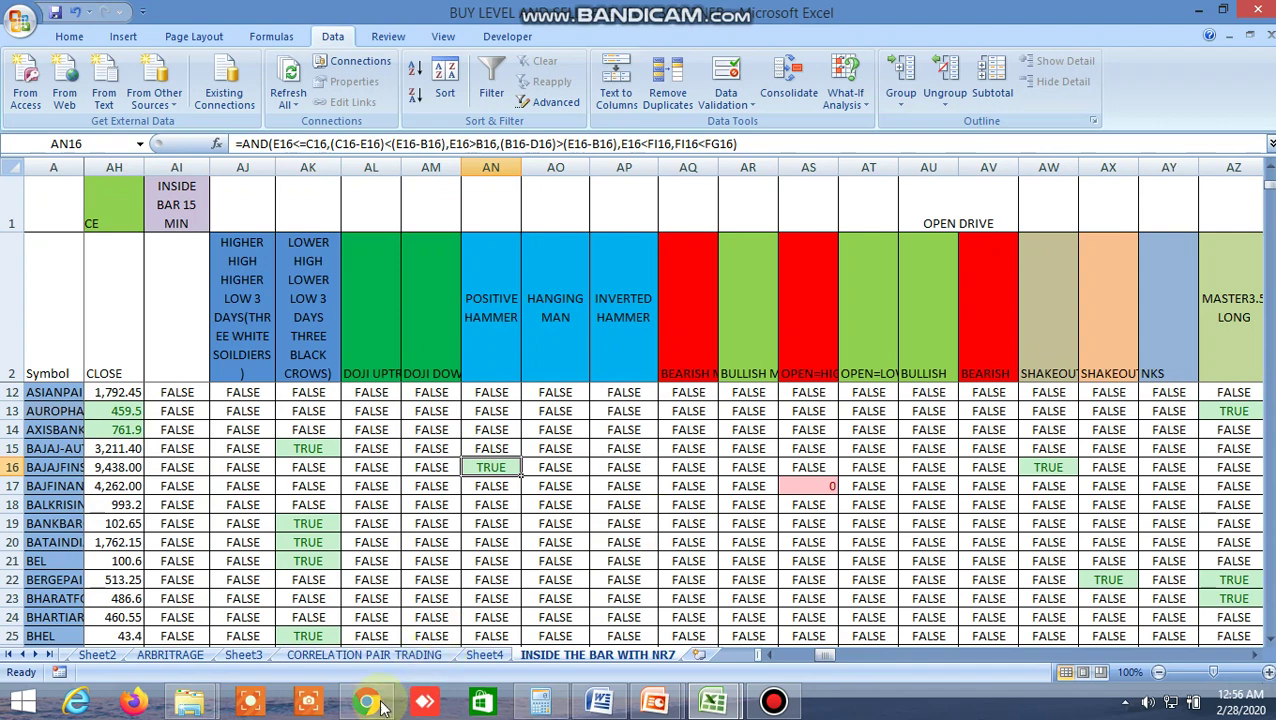
Step: Switch to the Kite chart in Chrome and load the BAJAJFINSV chart from NSE to check its latest candle
{"action": "left_click", "coordinate": [367, 701]}
{"action": "left_click", "coordinate": [468, 155]}
{"action": "type", "text": "ba"}
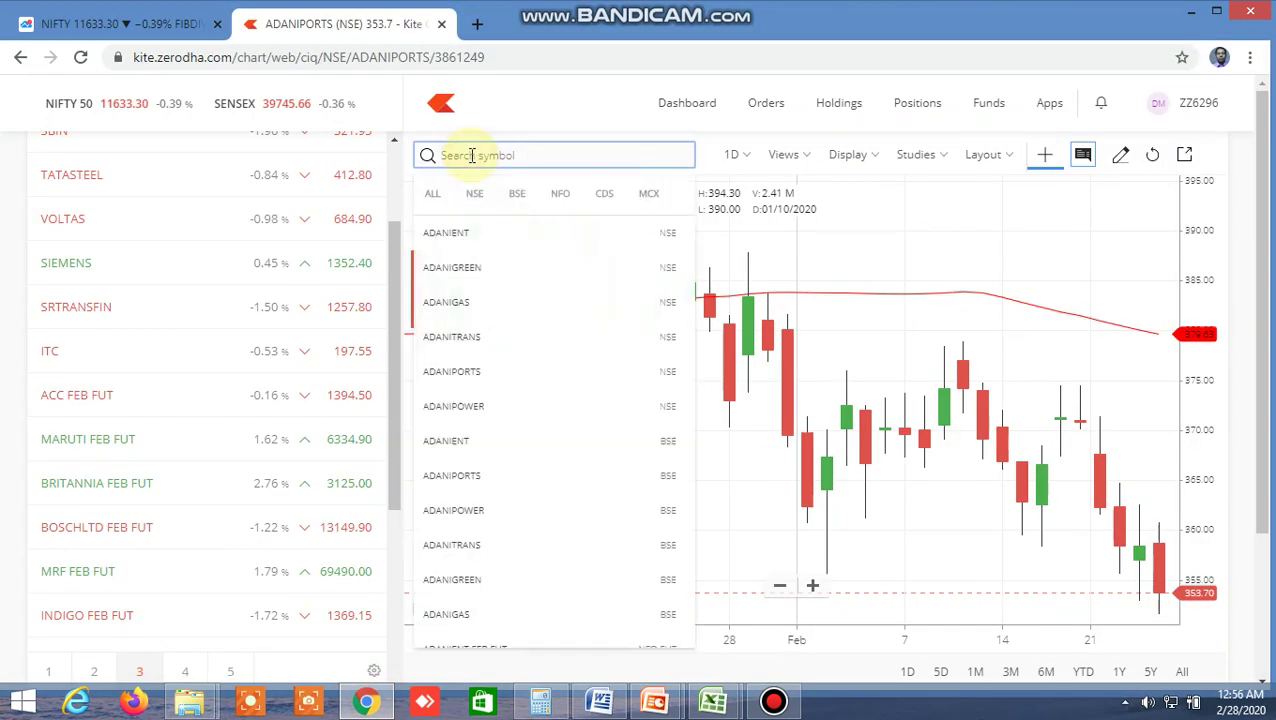
{"action": "type", "text": "h"}
{"action": "key", "text": "BackSpace"}
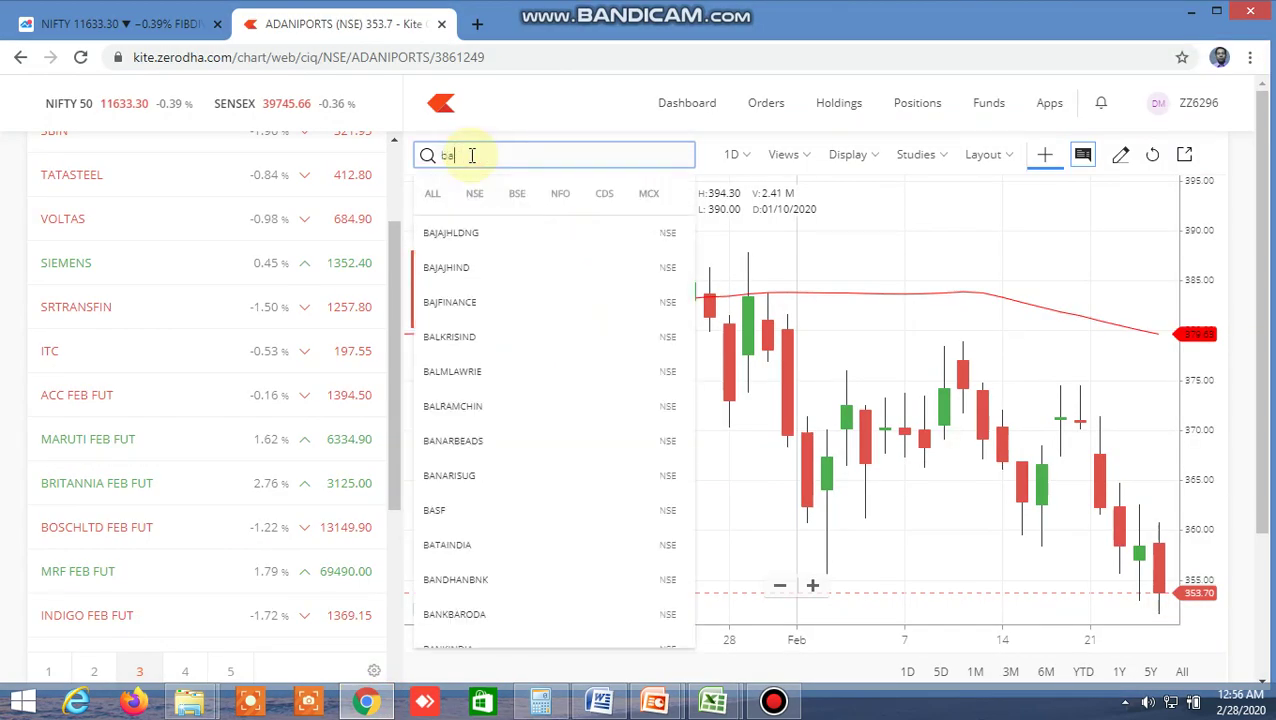
{"action": "type", "text": "ja"}
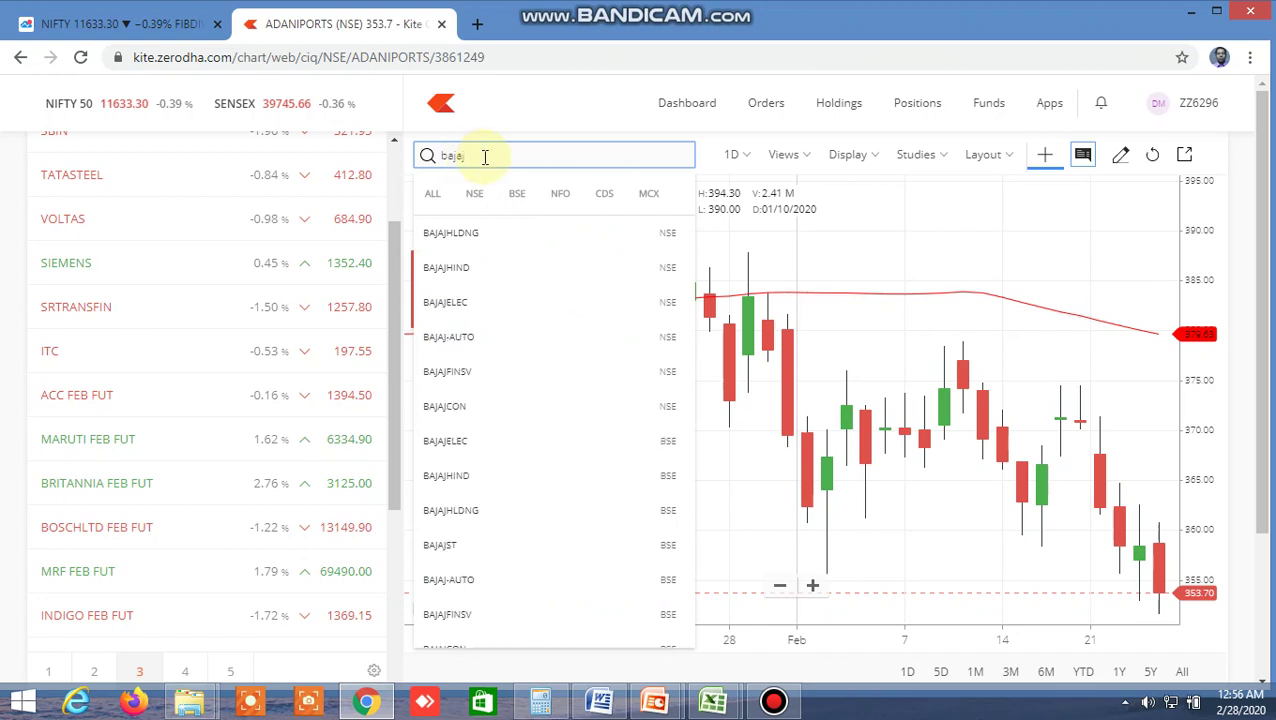
{"action": "left_click", "coordinate": [461, 371]}
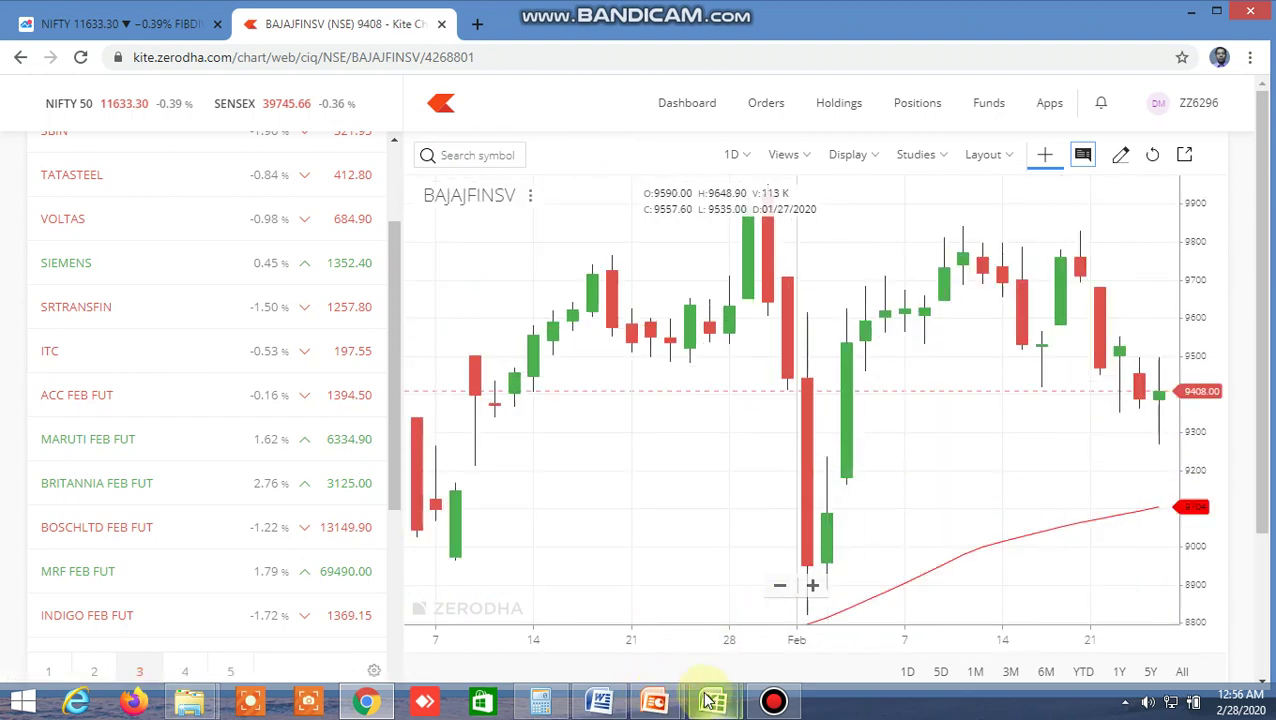
Step: Return to the Excel screener and inspect the TRUE cell for EQUITAS in the HANGING MAN column, row 44
{"action": "mouse_move", "coordinate": [713, 701]}
{"action": "left_click", "coordinate": [607, 530]}
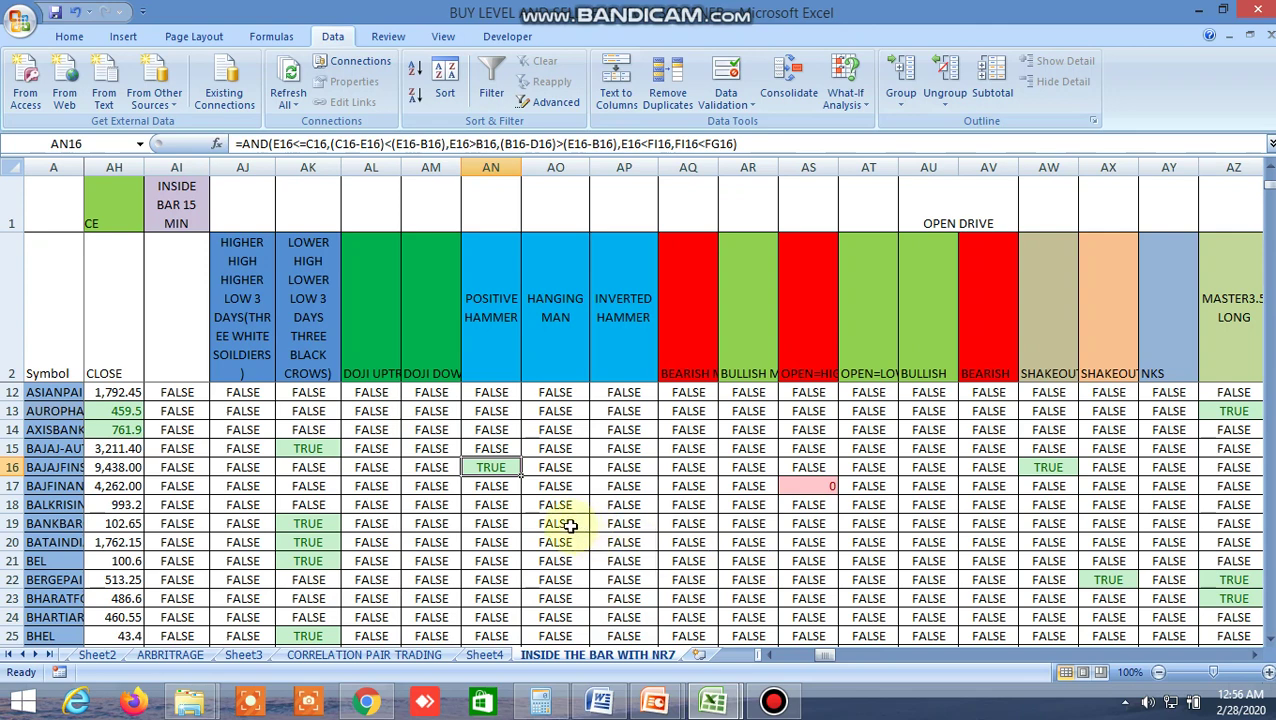
{"action": "scroll", "coordinate": [546, 516], "scroll_direction": "up", "scroll_amount": 3}
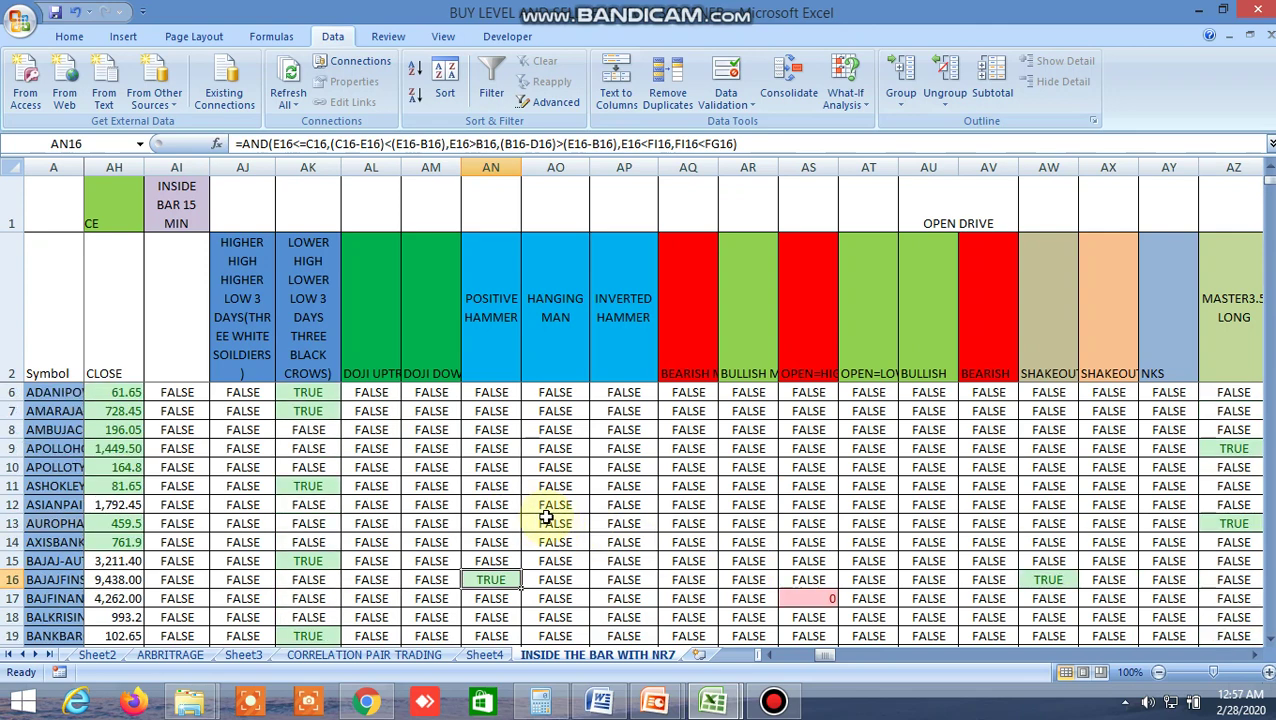
{"action": "scroll", "coordinate": [546, 516], "scroll_direction": "down", "scroll_amount": 12}
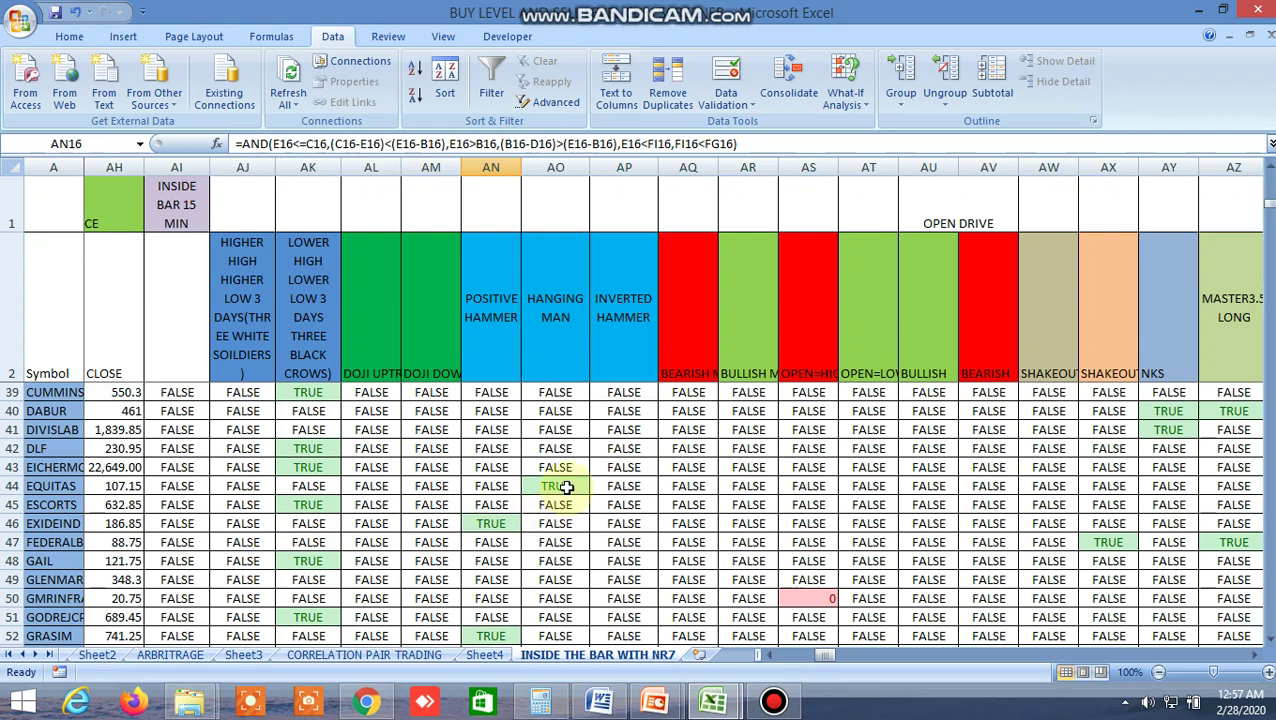
{"action": "left_click", "coordinate": [566, 487]}
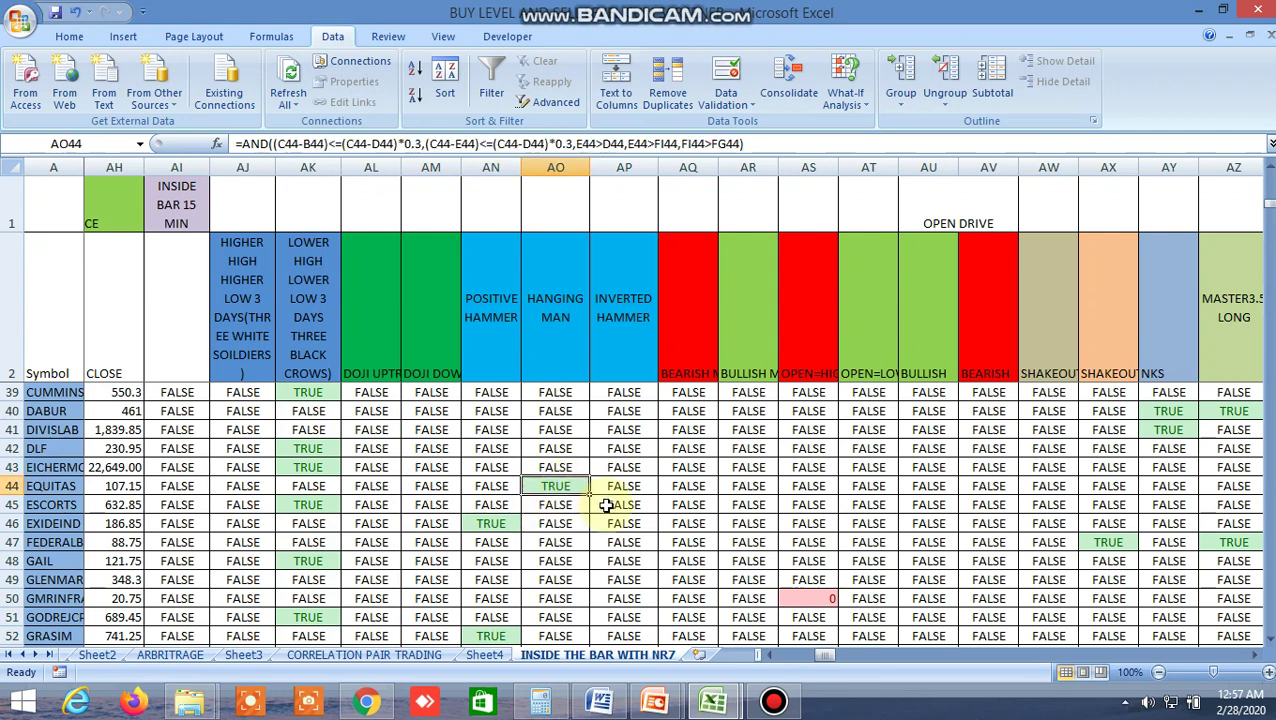
Step: Load the EQUITAS chart from NSE in Kite to check its latest candle, and return to the Excel screener
{"action": "left_click", "coordinate": [367, 702]}
{"action": "left_click", "coordinate": [465, 160]}
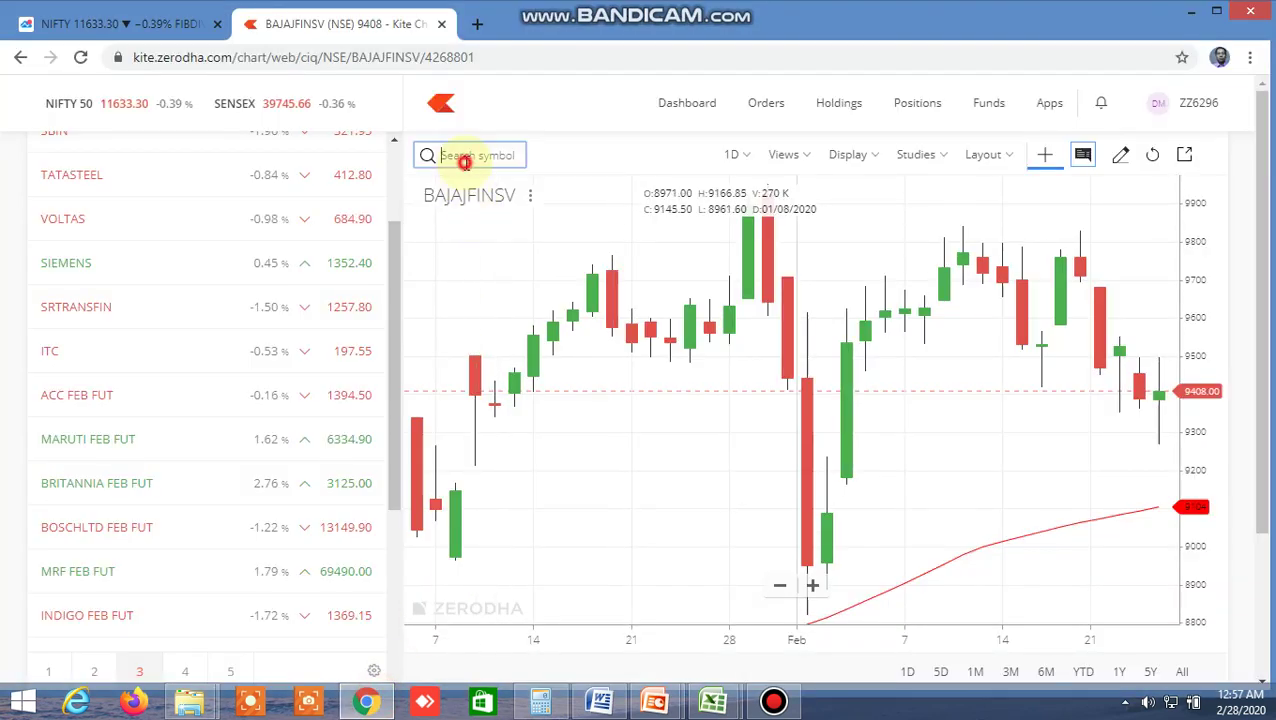
{"action": "type", "text": "ec"}
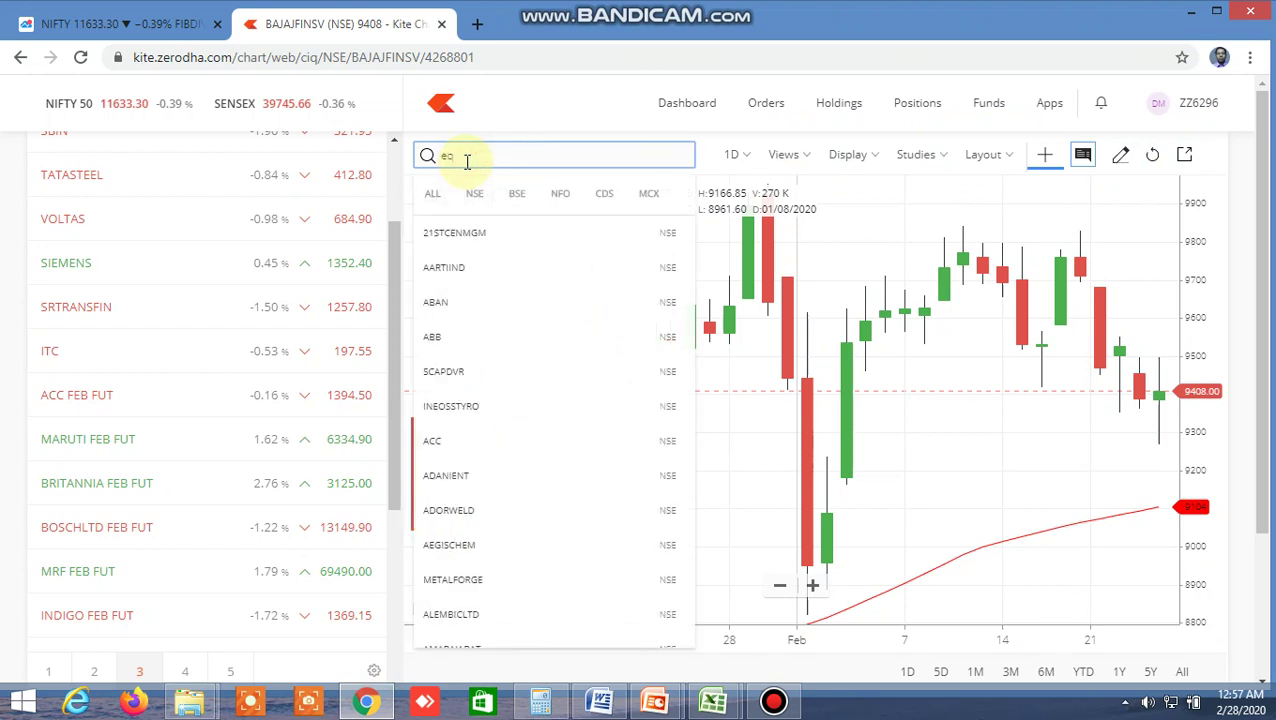
{"action": "type", "text": "uital"}
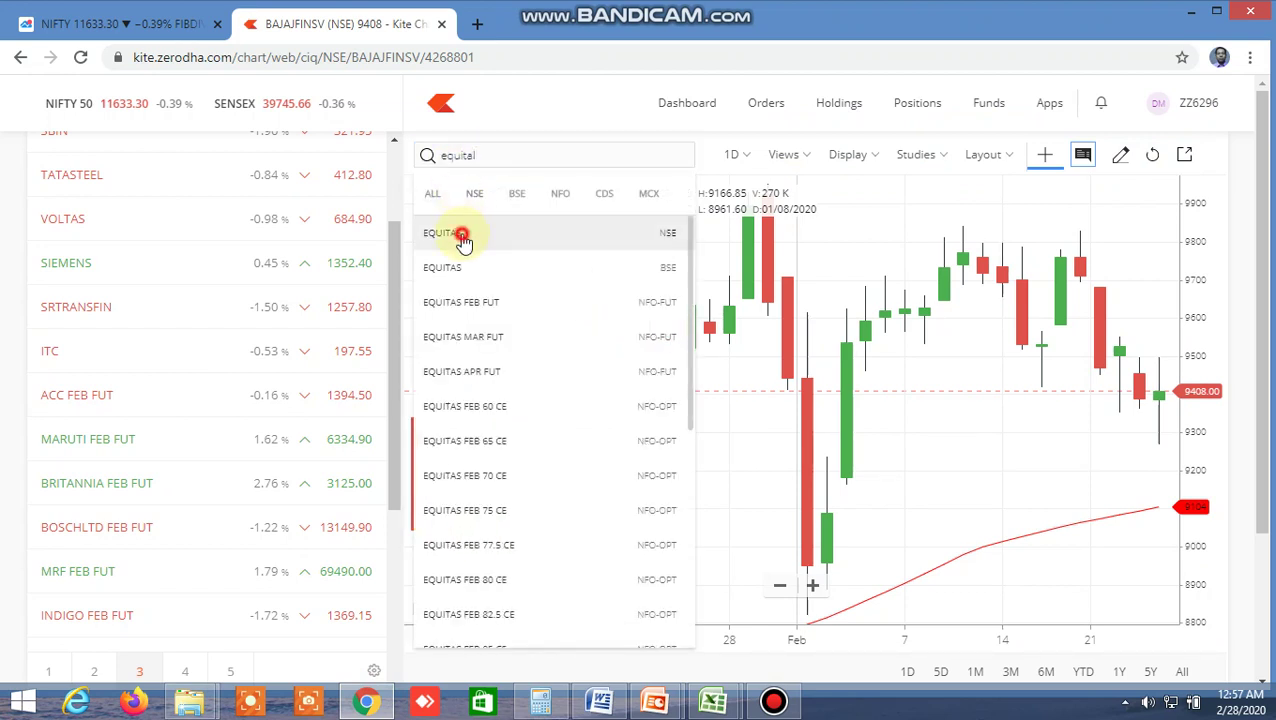
{"action": "left_click", "coordinate": [461, 234]}
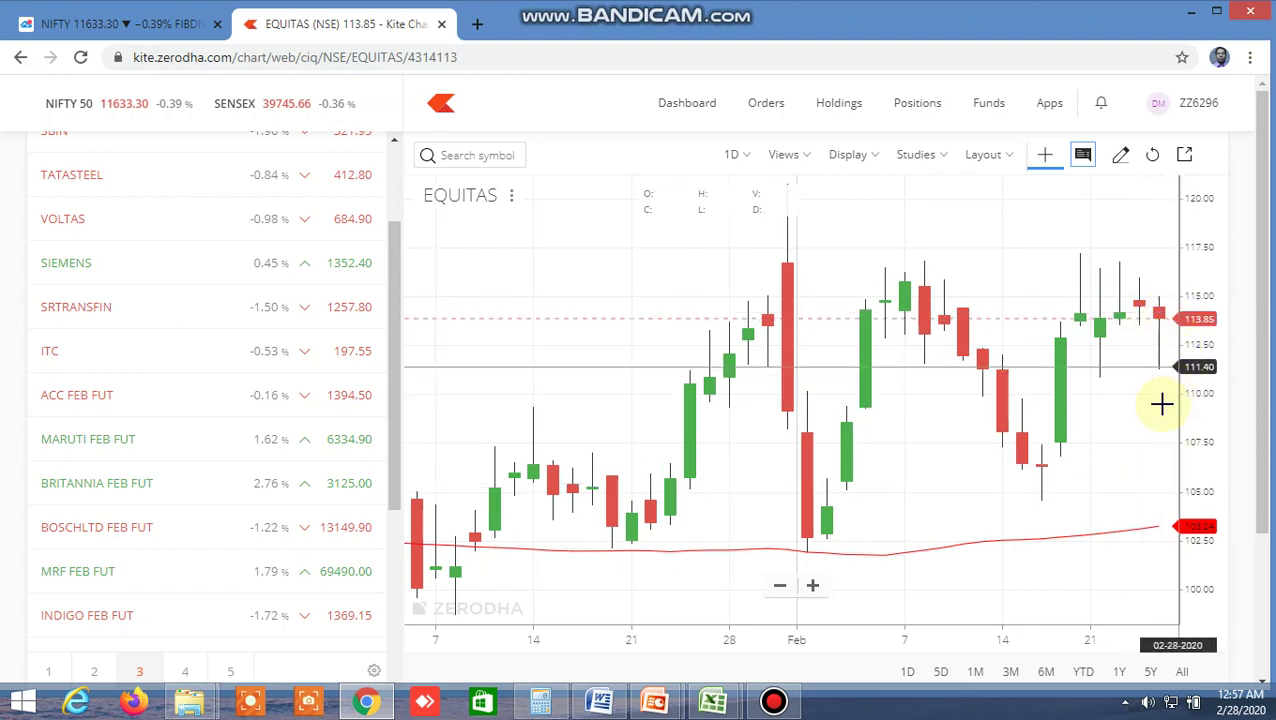
{"action": "mouse_move", "coordinate": [713, 701]}
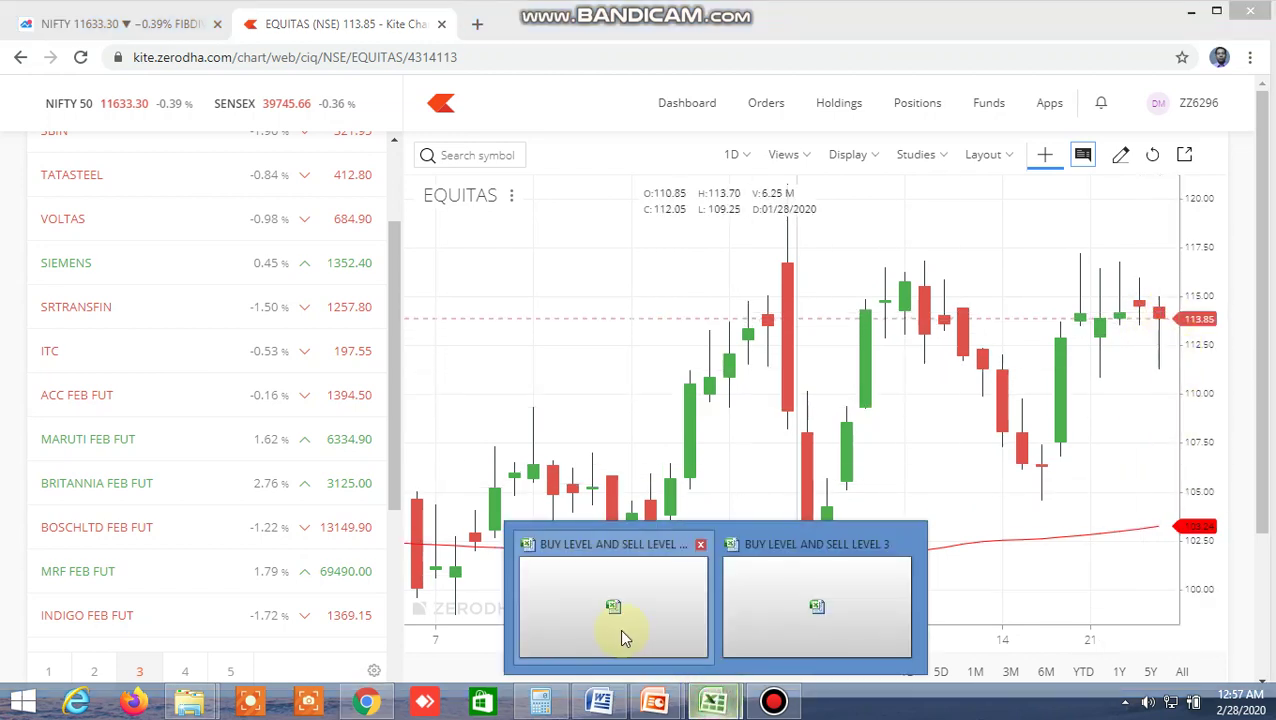
{"action": "left_click", "coordinate": [619, 628]}
{"action": "scroll", "coordinate": [578, 547], "scroll_direction": "down", "scroll_amount": 1}
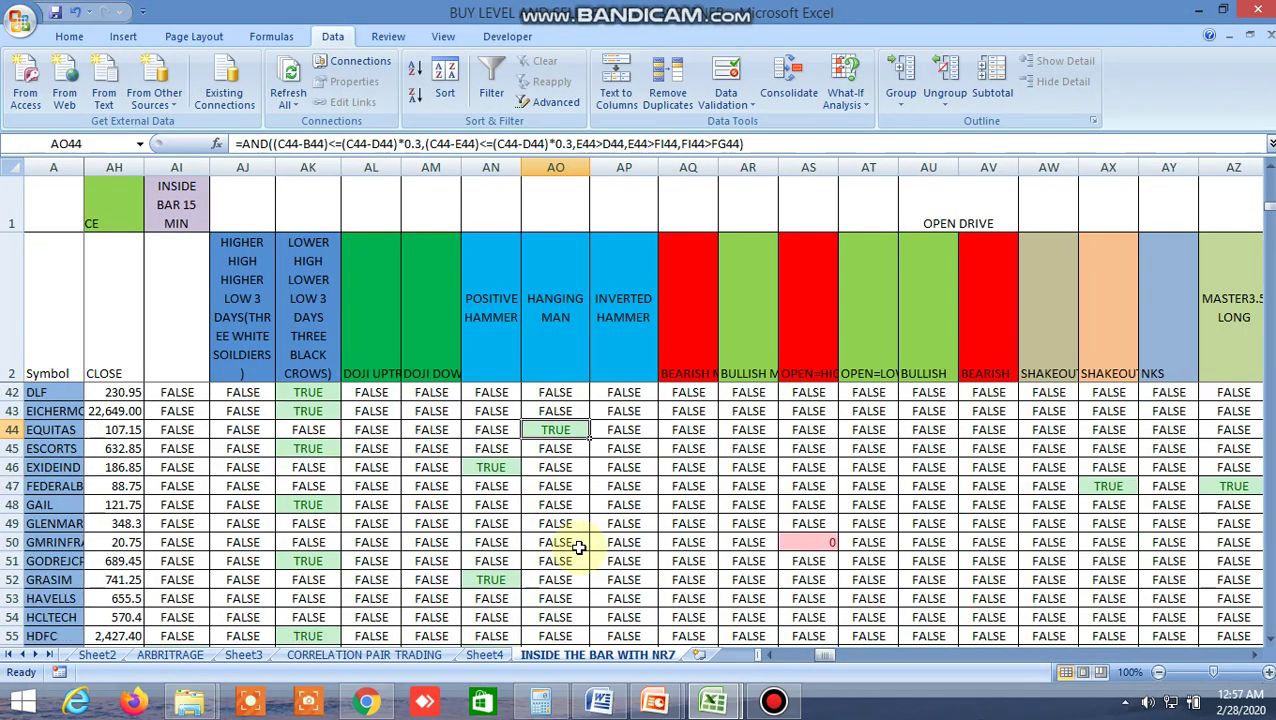